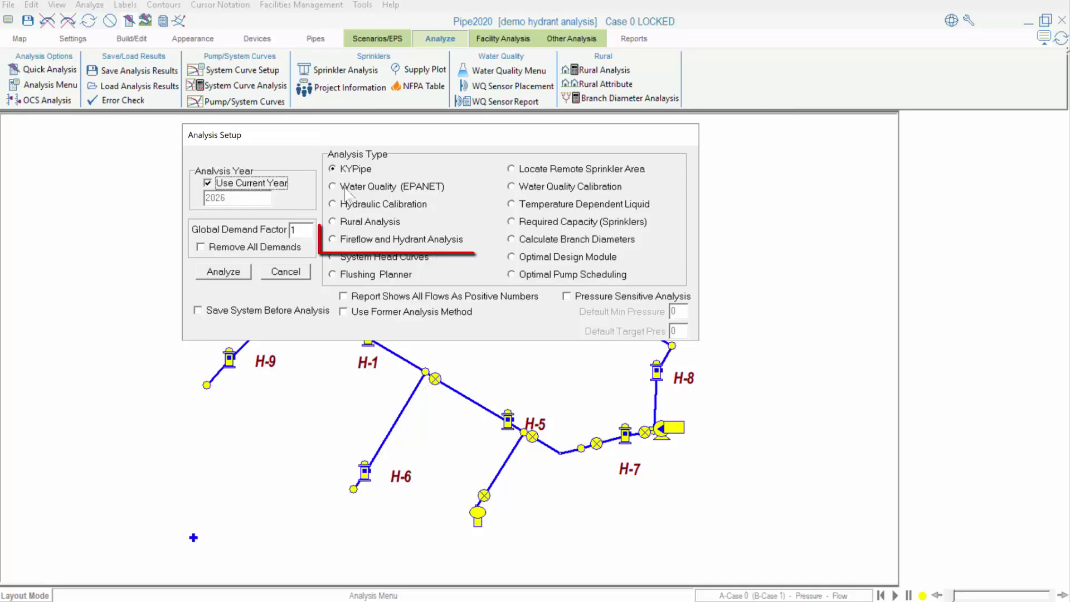
Choose Fireflow and Hydrant Analysis as the analysis type, using the option Fireflow with specified min pressure.
left_click(333, 239)
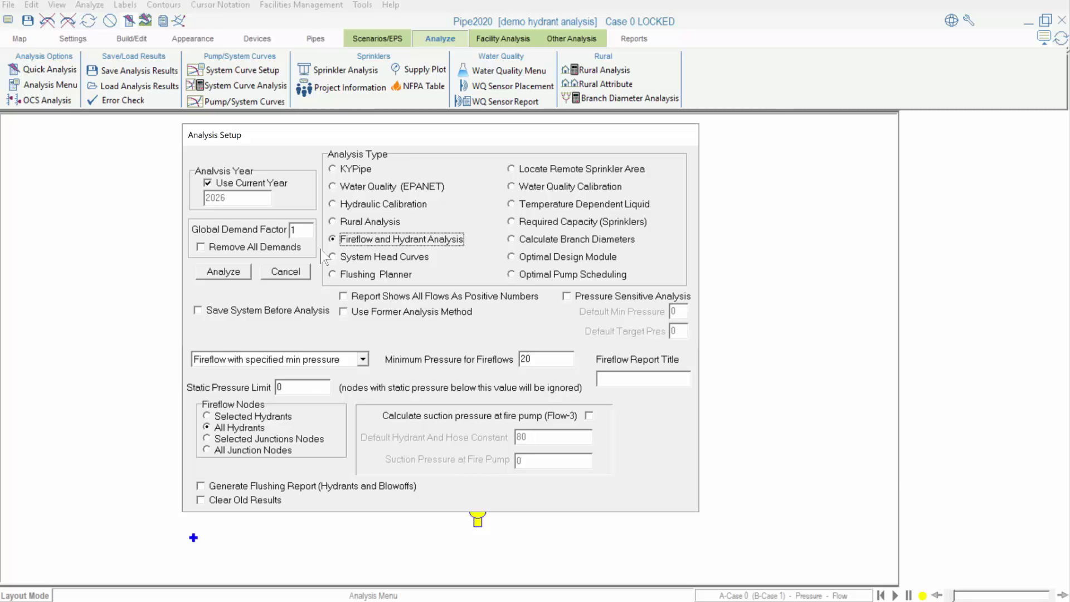
left_click(366, 359)
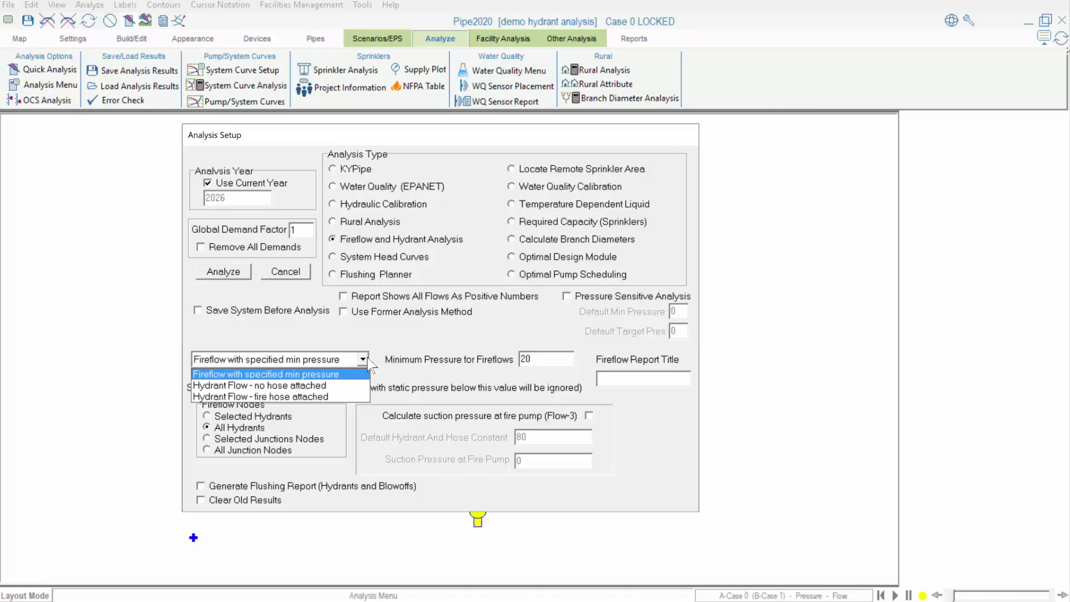
left_click(367, 372)
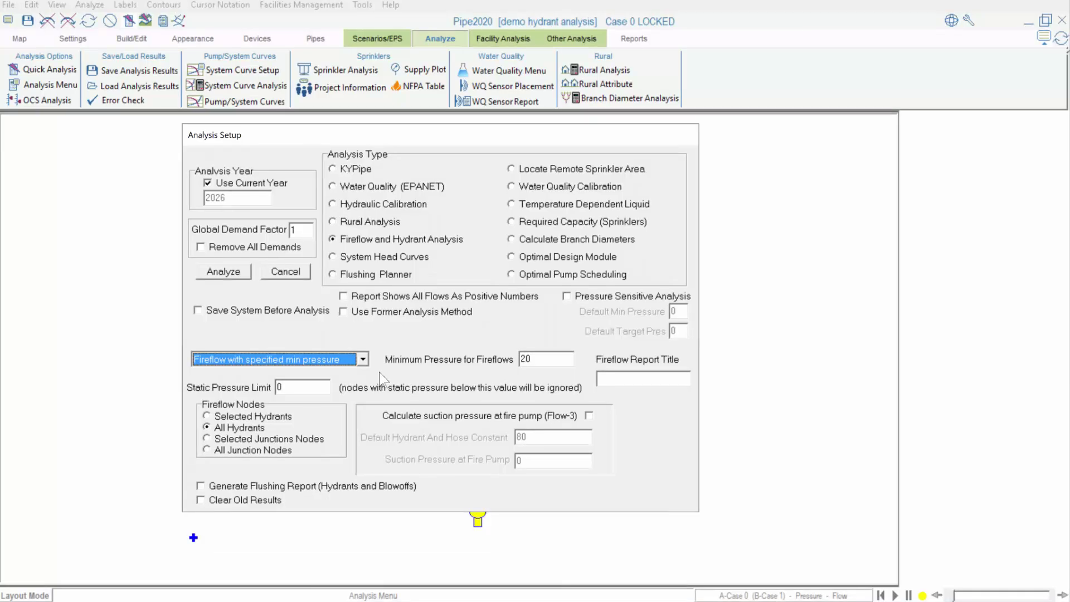
Set the static pressure limit to 10 and the fireflow nodes to Selected Hydrants, and close the setup without running the analysis.
left_click(286, 386)
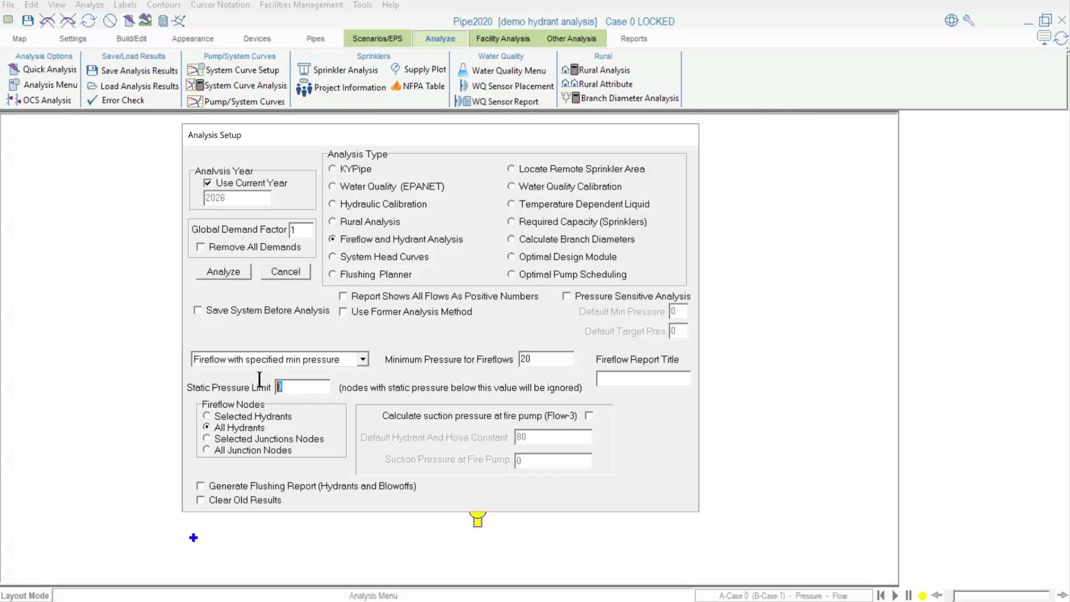
type("10")
left_click(211, 417)
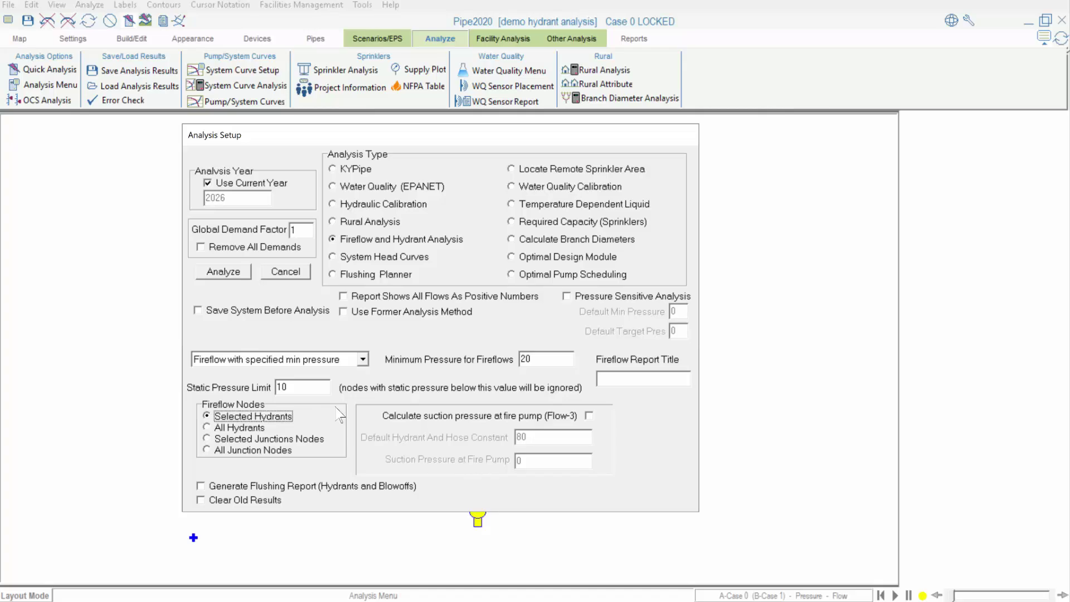
left_click(303, 272)
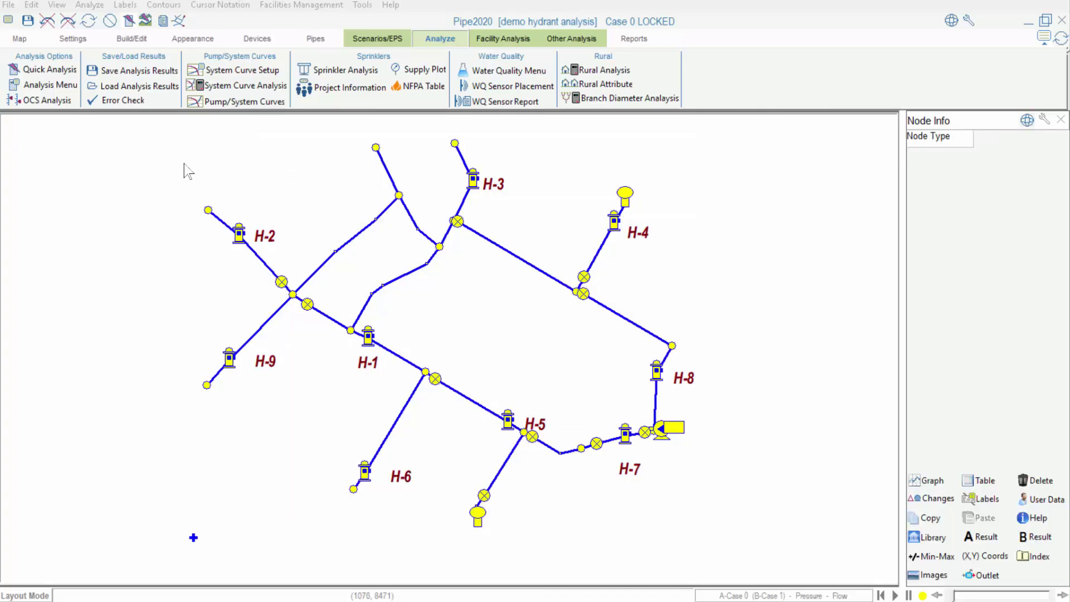
Select hydrants H-2, H-3 and H-4 together on the map using Group Mode.
left_click(20, 38)
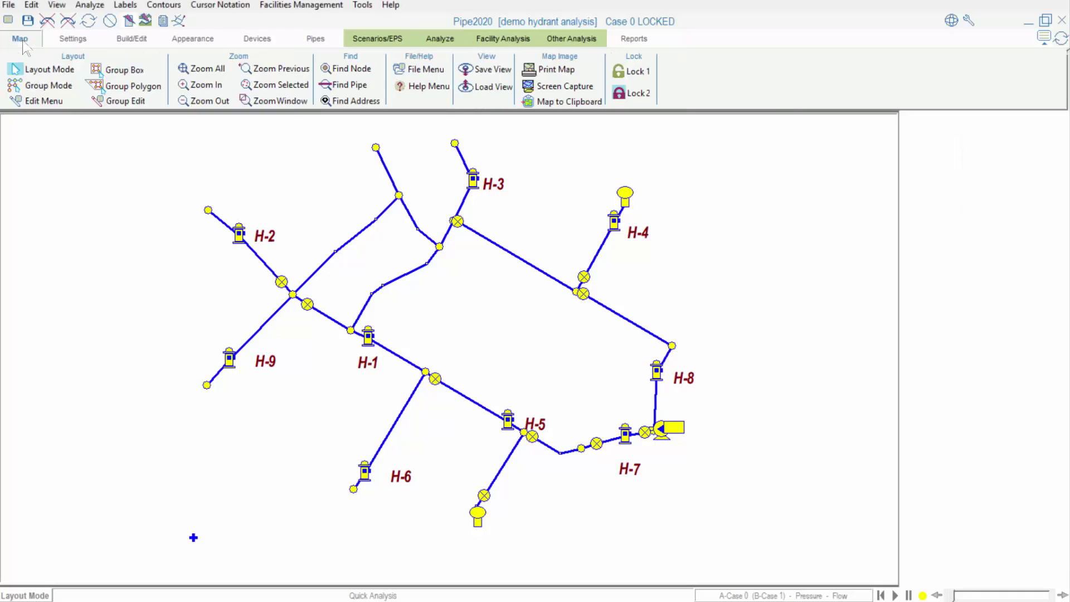
left_click(51, 86)
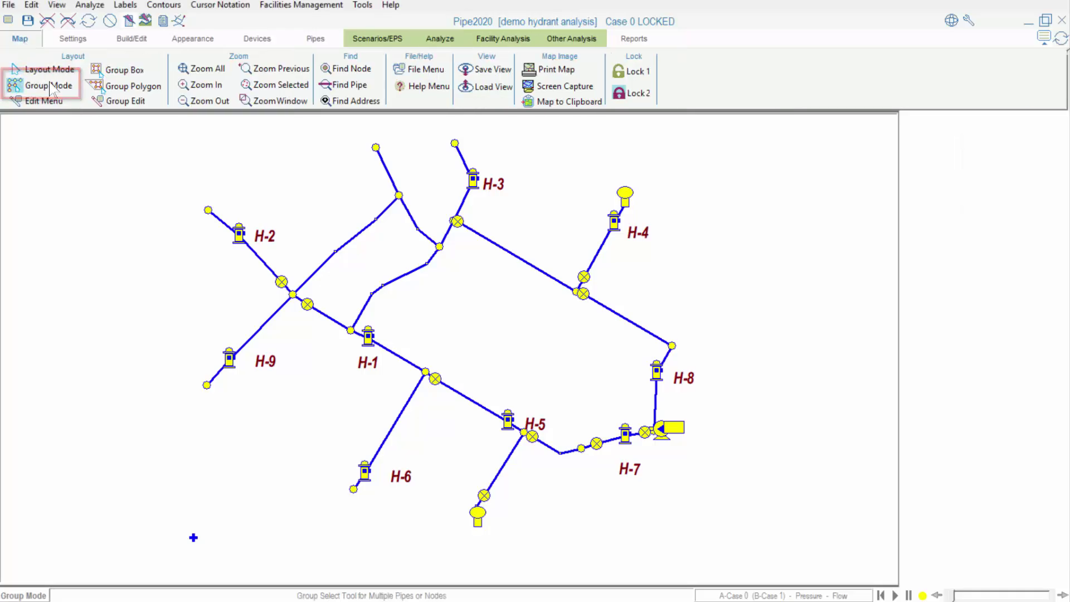
left_click(238, 234)
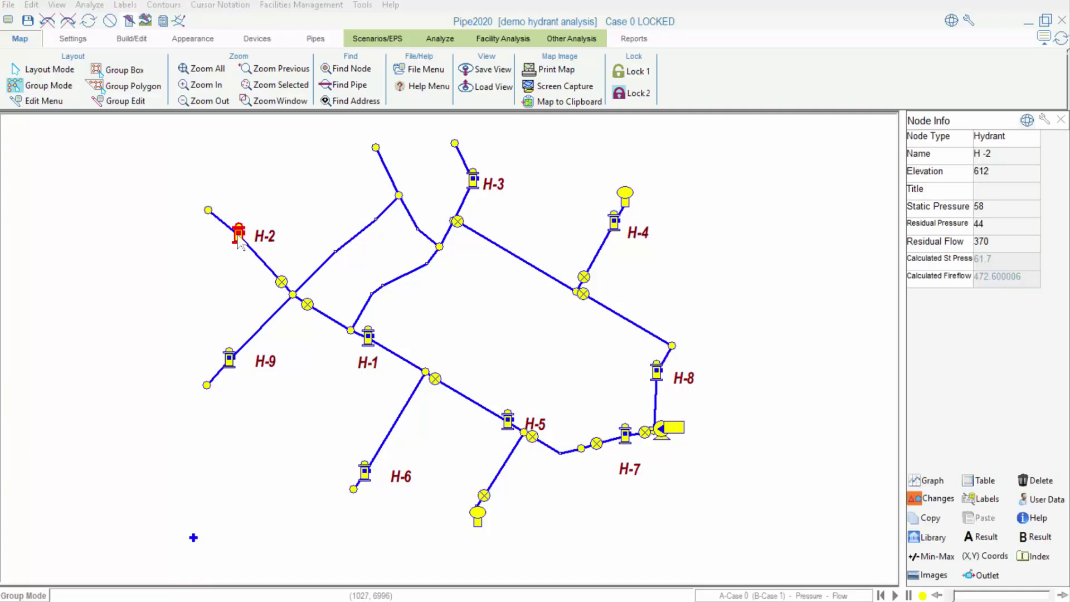
left_click(473, 179)
left_click(613, 222)
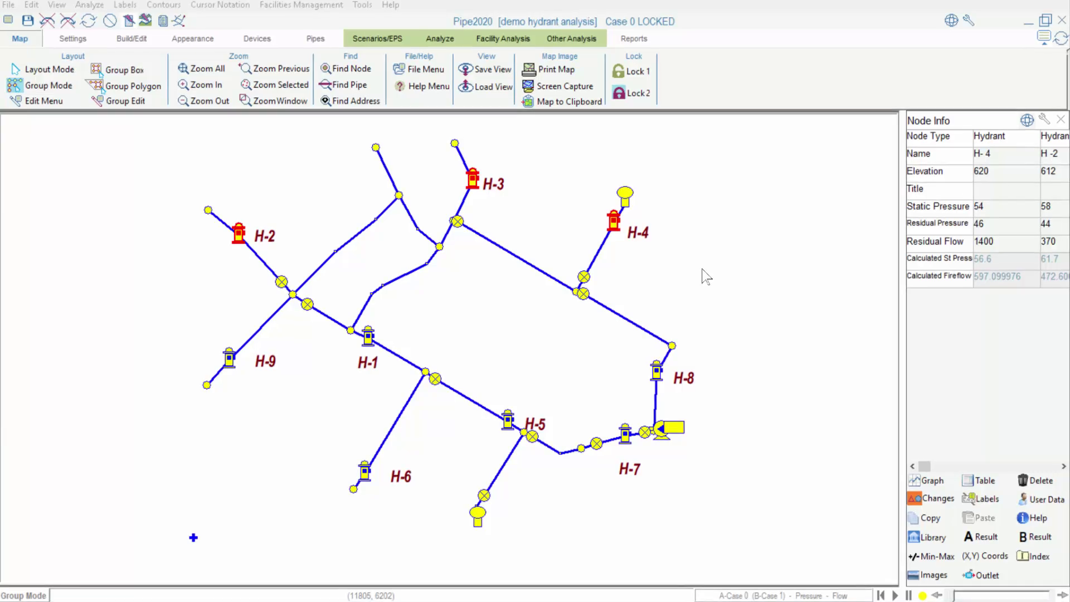
Reopen the analysis setup, change the fireflow nodes to All Hydrants and run the analysis.
left_click(454, 44)
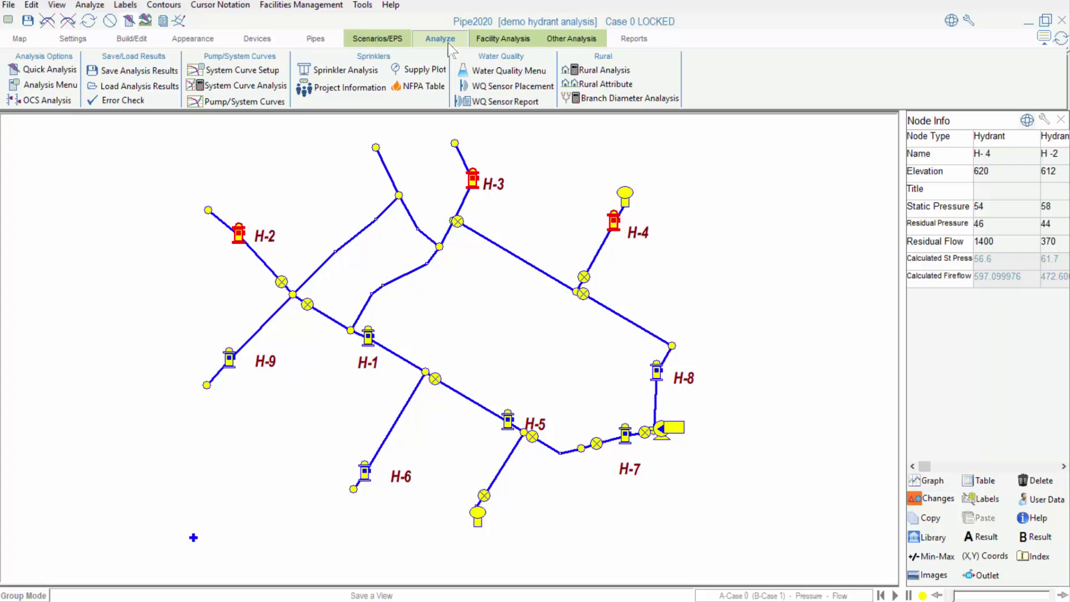
left_click(72, 85)
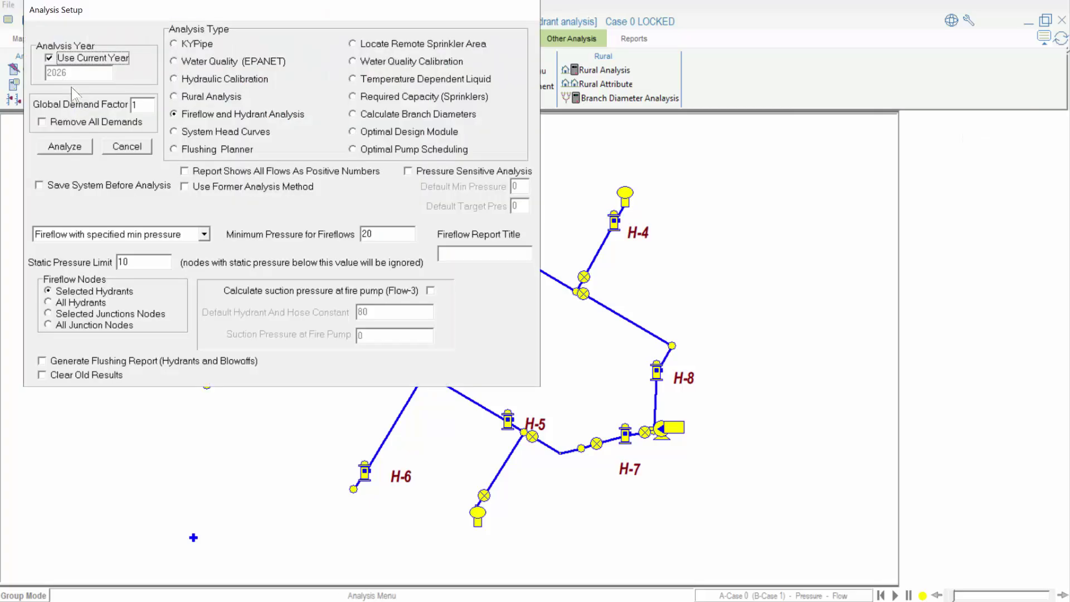
left_click_drag(235, 16, 413, 84)
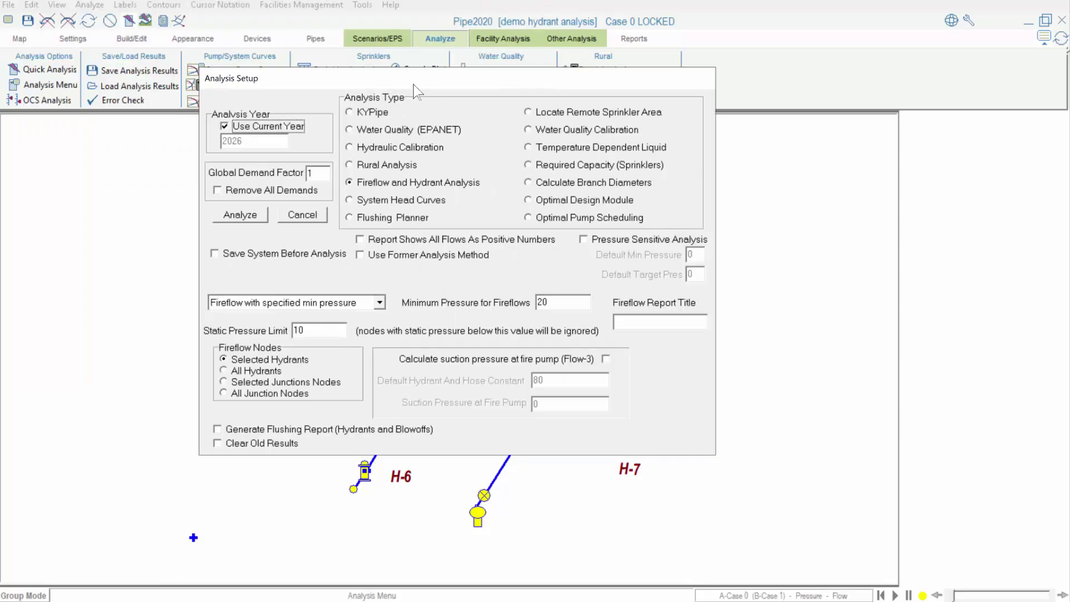
left_click(225, 372)
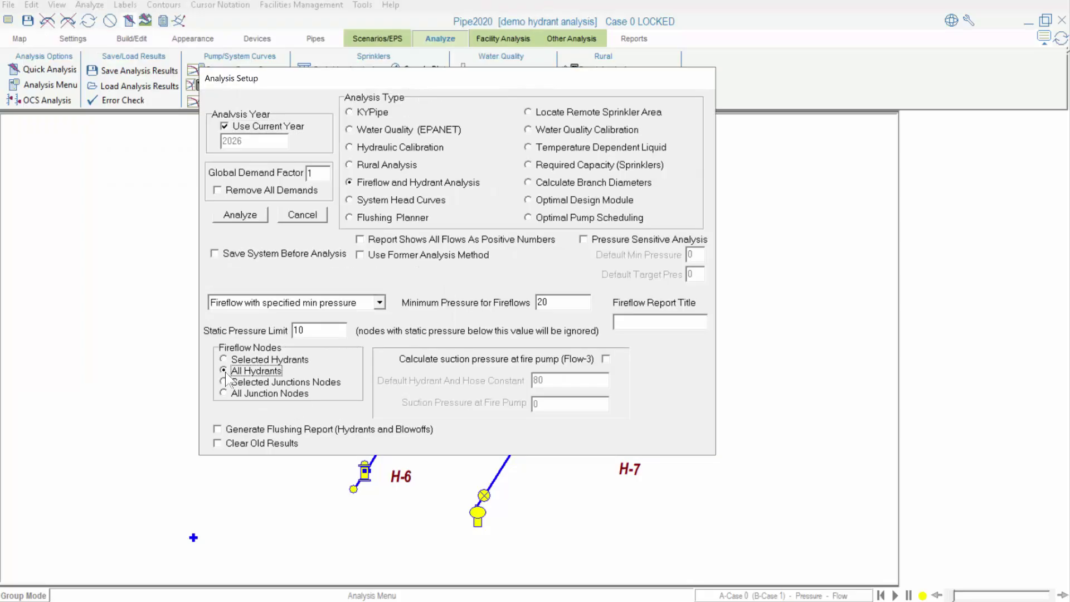
left_click(251, 218)
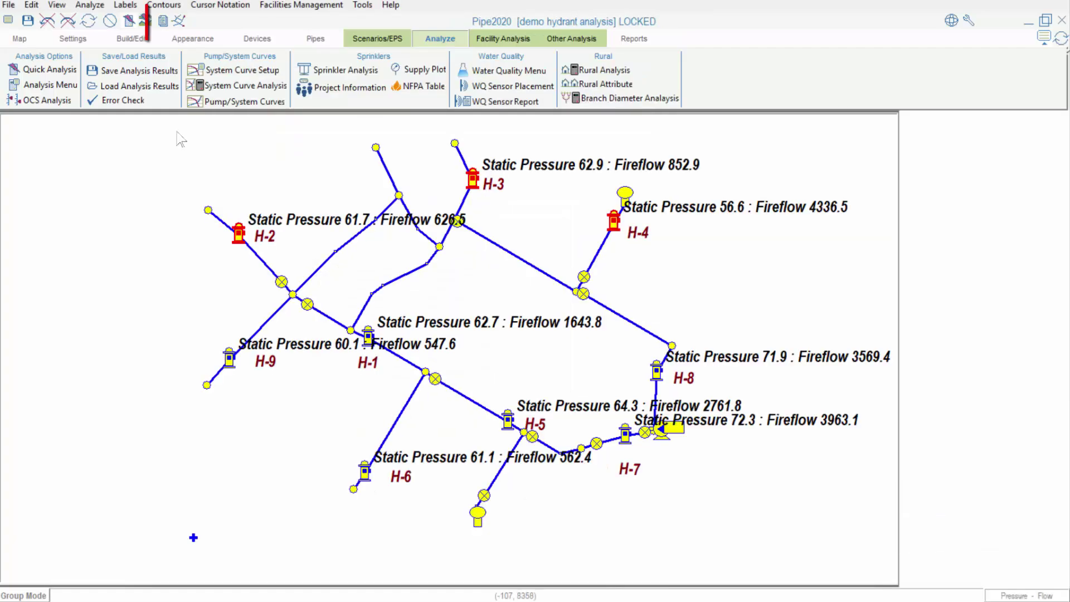
Open the analysis report and show only the FireFlow/Hydrant Report section.
left_click(164, 29)
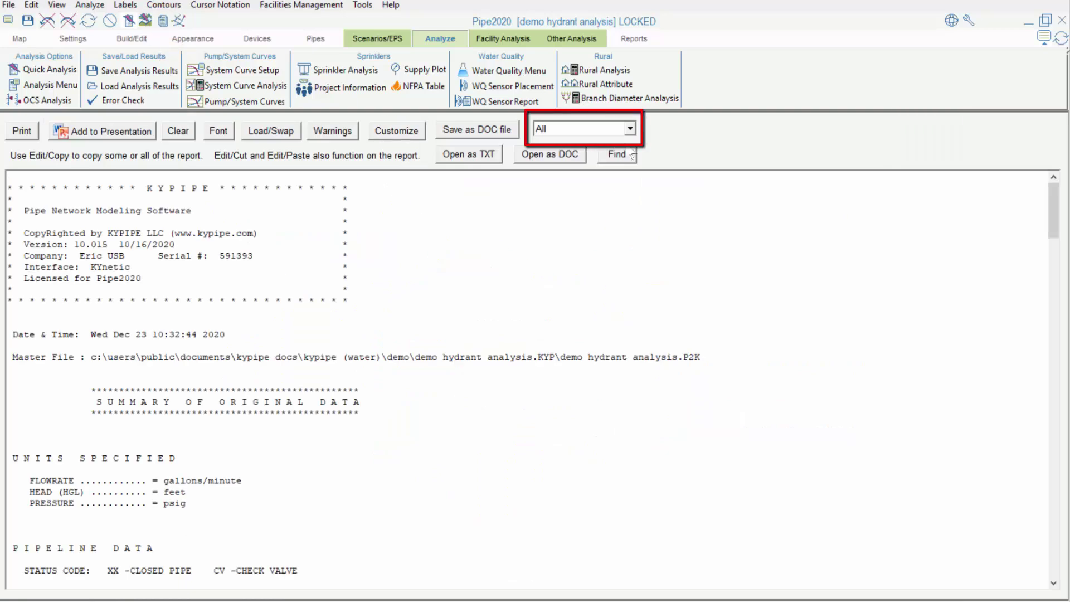
left_click(630, 130)
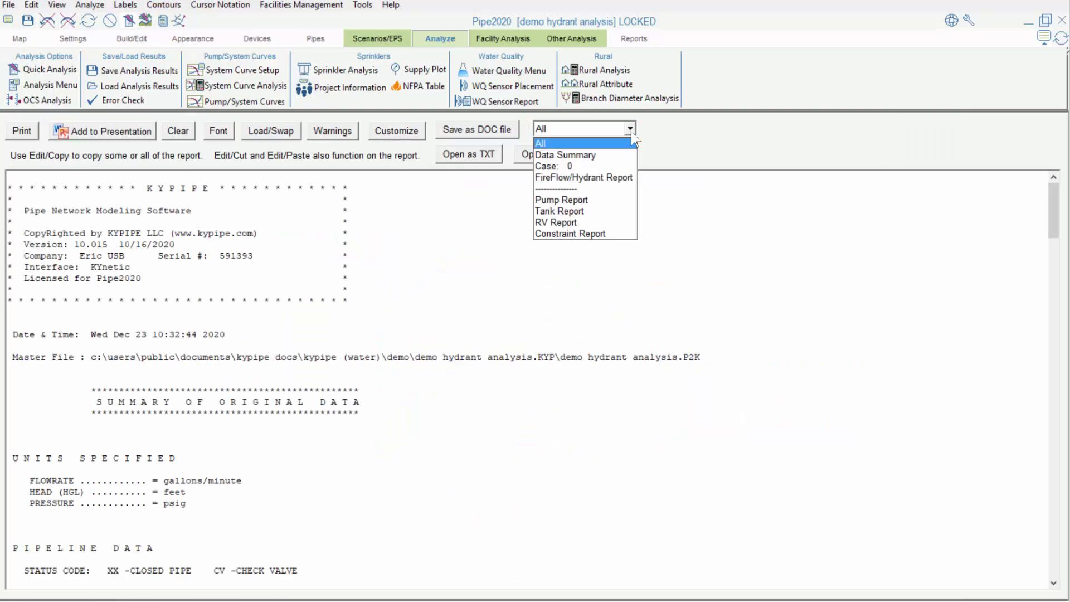
left_click(633, 177)
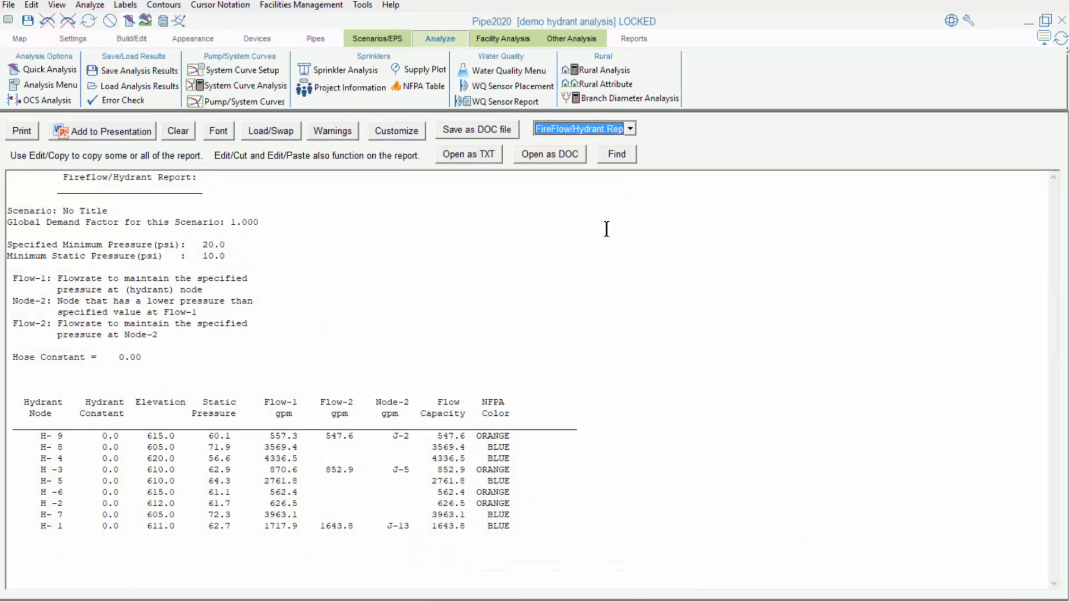
Enable the calculation of suction pressure at the fire pump (Flow-3) in the analysis setup, and close the setup without running the analysis.
left_click(61, 84)
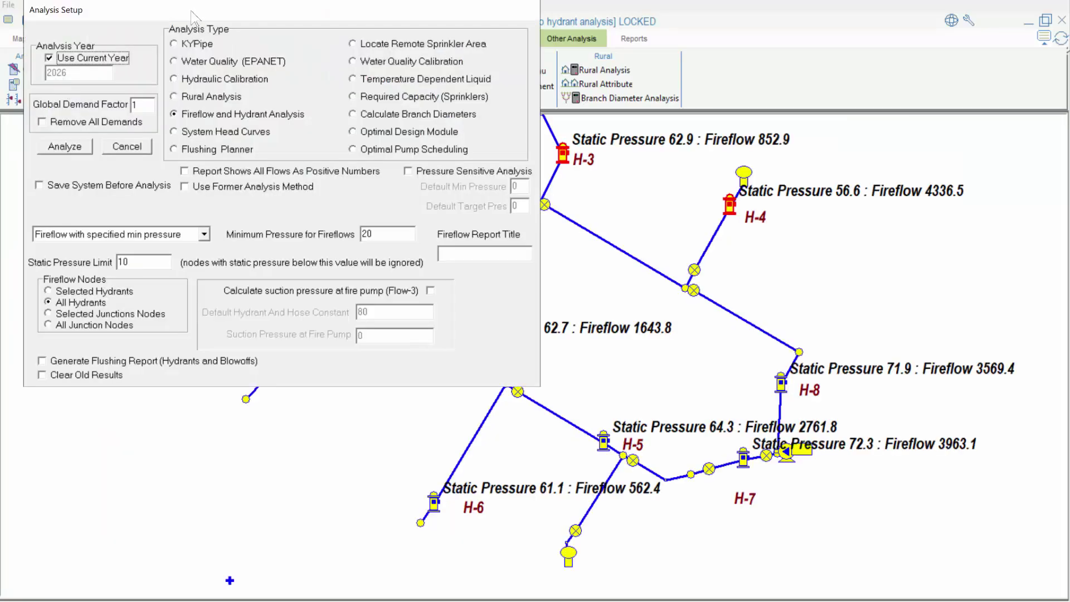
left_click_drag(192, 11, 366, 114)
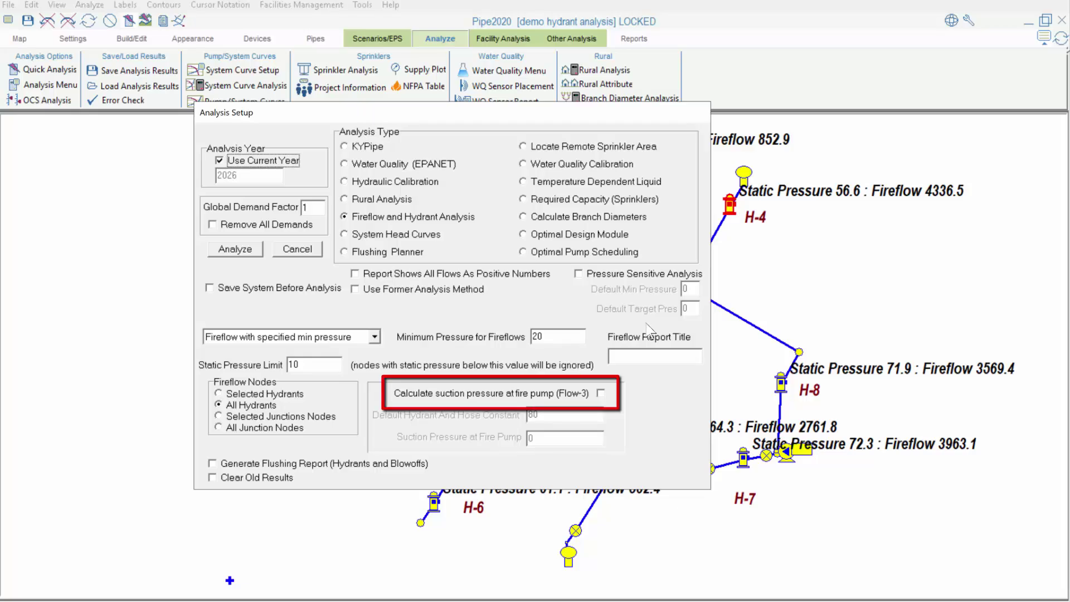
left_click(600, 393)
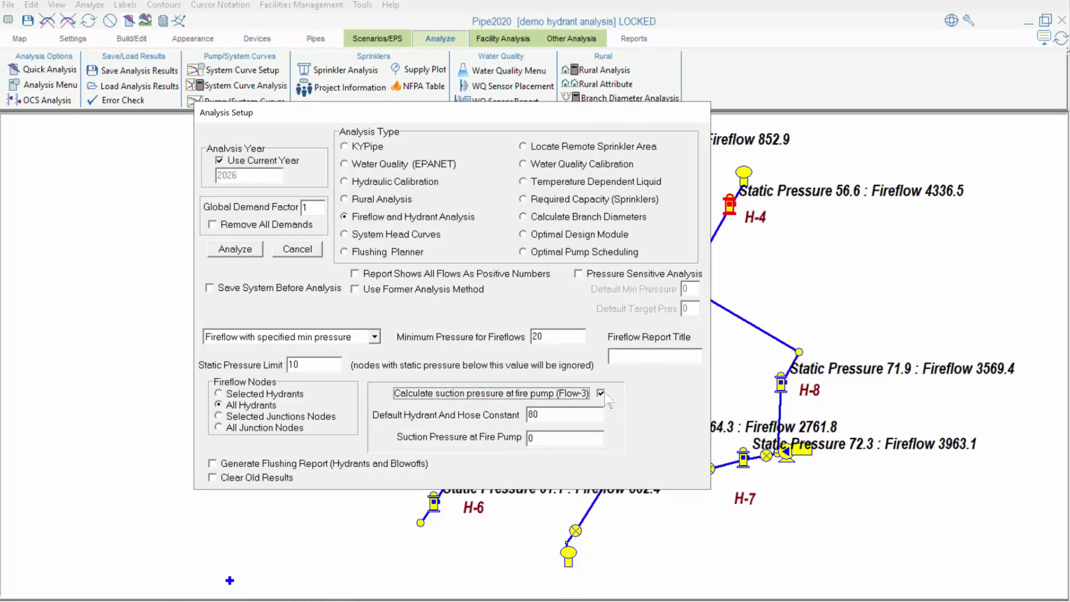
left_click(293, 250)
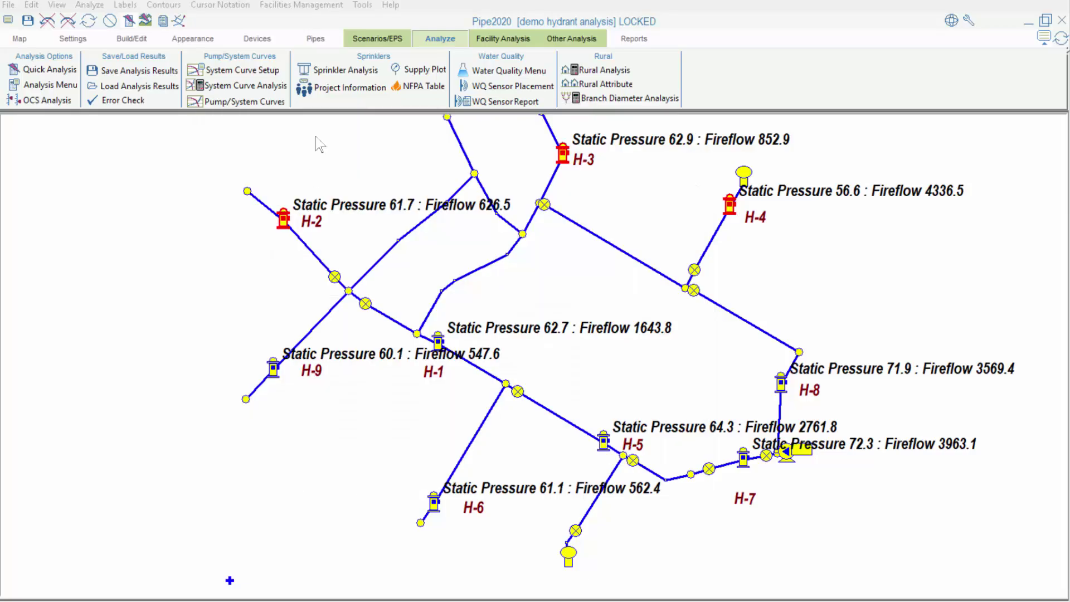
Open the Hose and Nozzle Constants calculator and enter a hose diameter of 4 inches and a hose length of 100 ft.
left_click(318, 39)
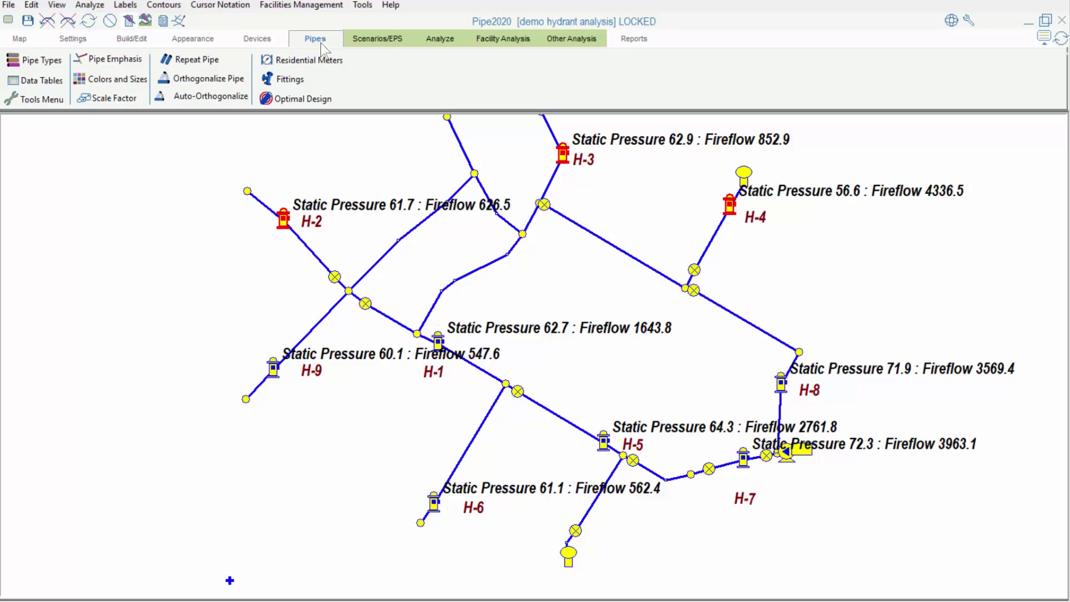
left_click(47, 101)
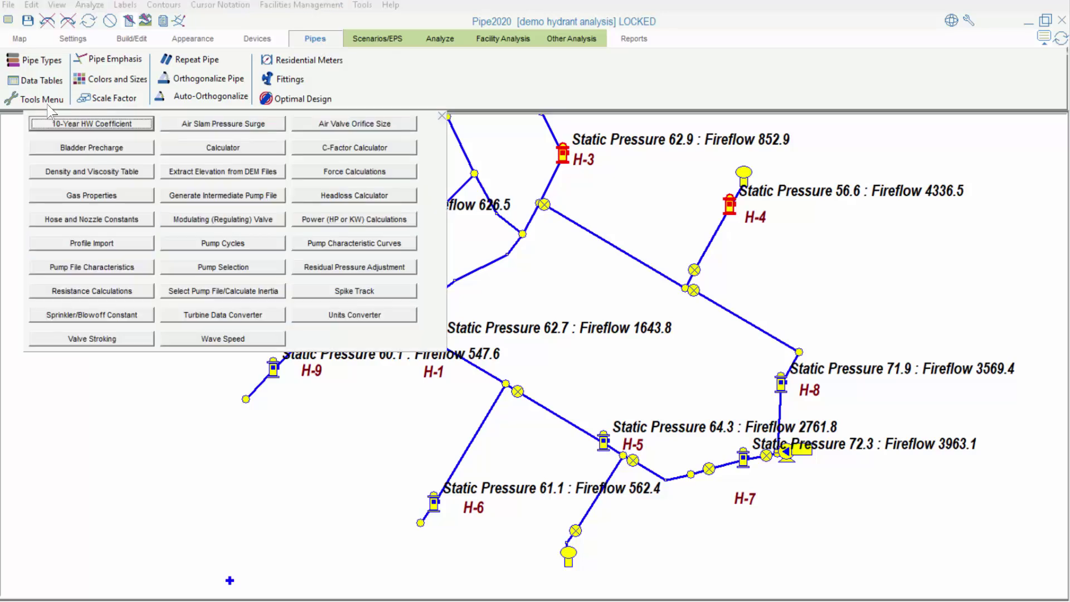
left_click(105, 222)
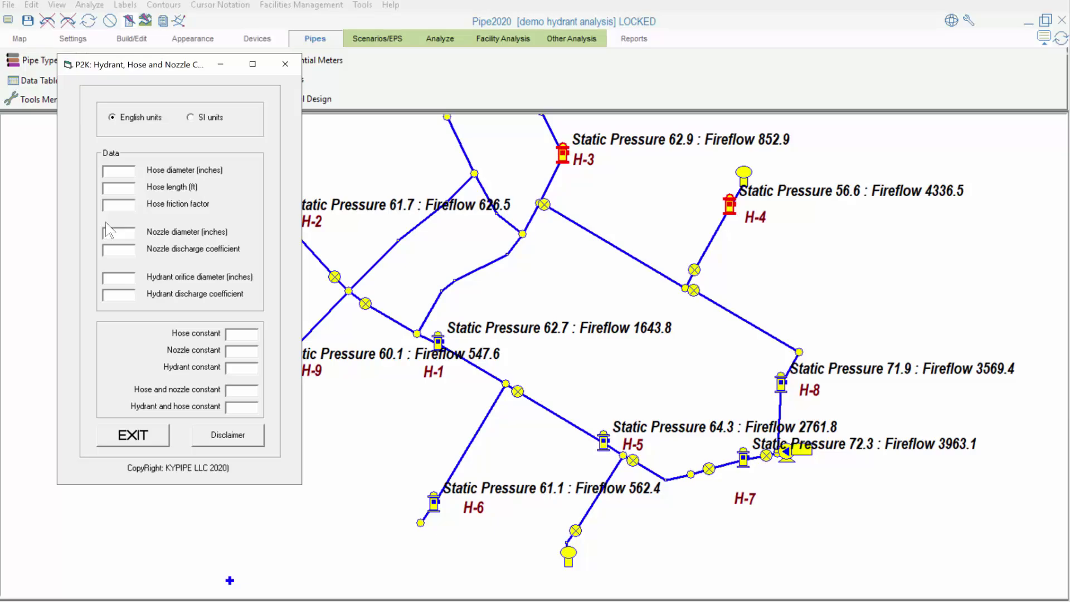
left_click(117, 167)
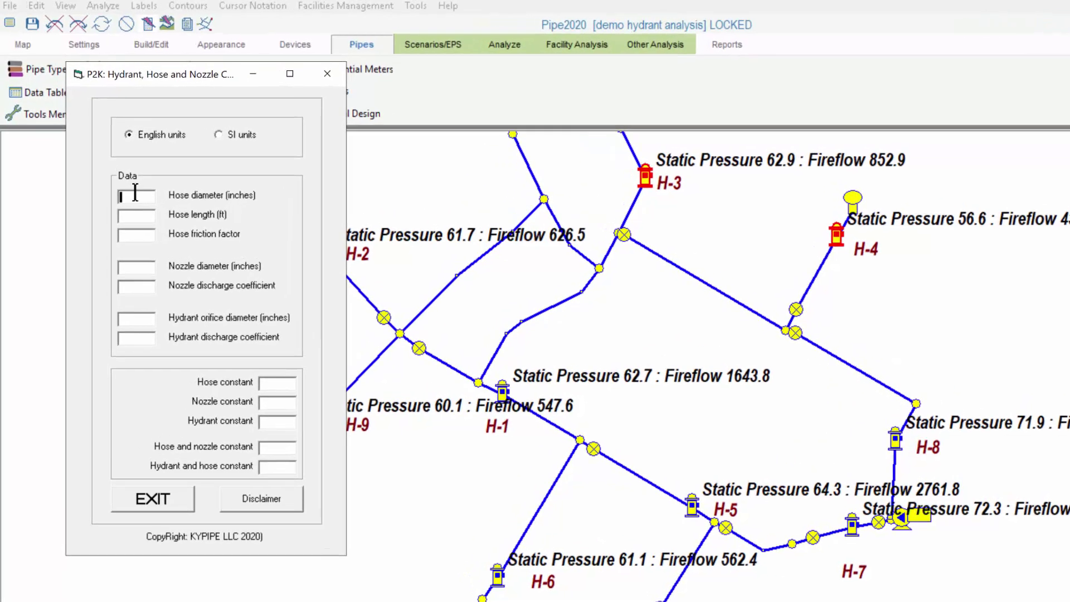
type("4")
left_click(134, 214)
type("100")
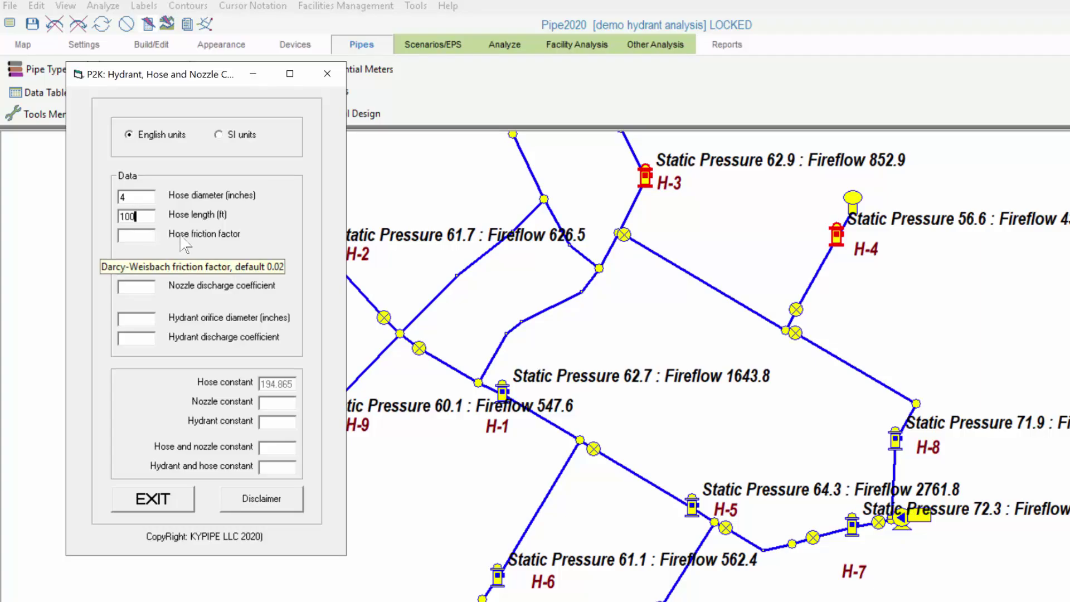
Enter a hydrant orifice diameter of 4 inches to calculate the hydrant and hose constant, and exit the calculator.
left_click(129, 315)
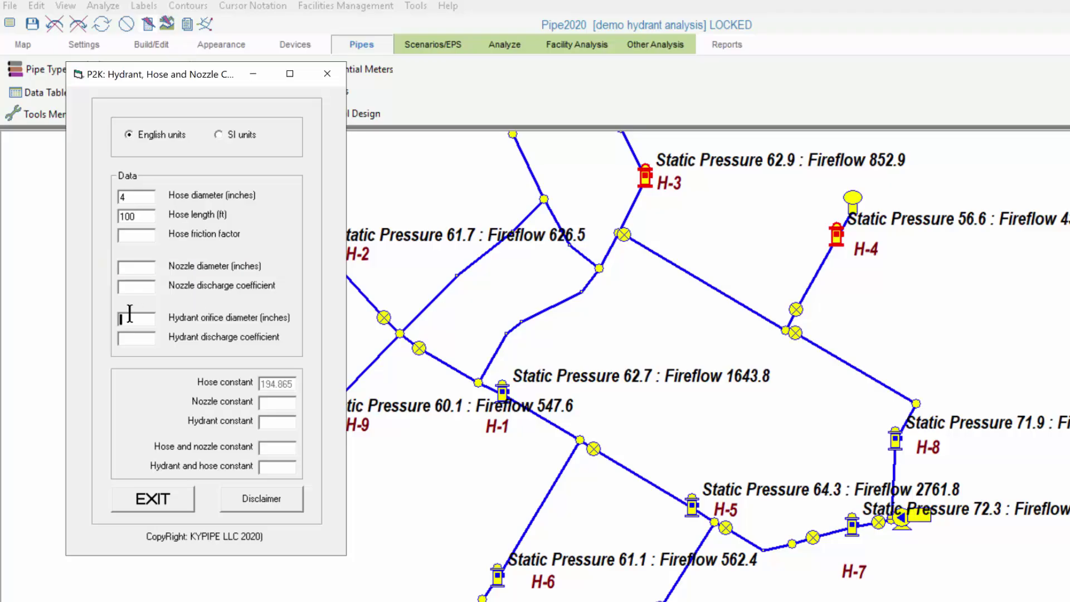
type("4")
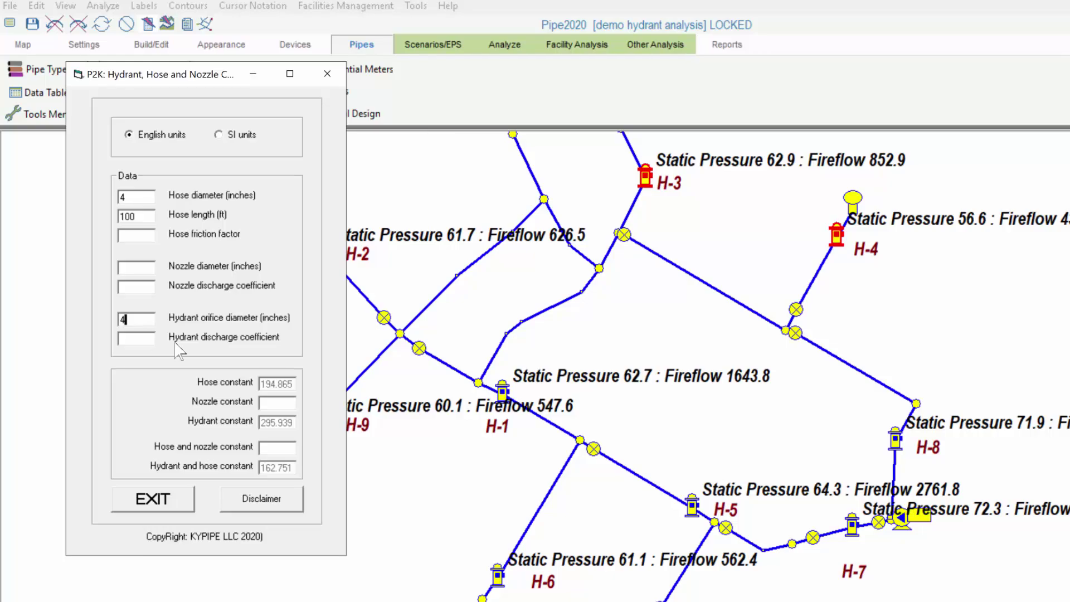
mouse_move(181, 343)
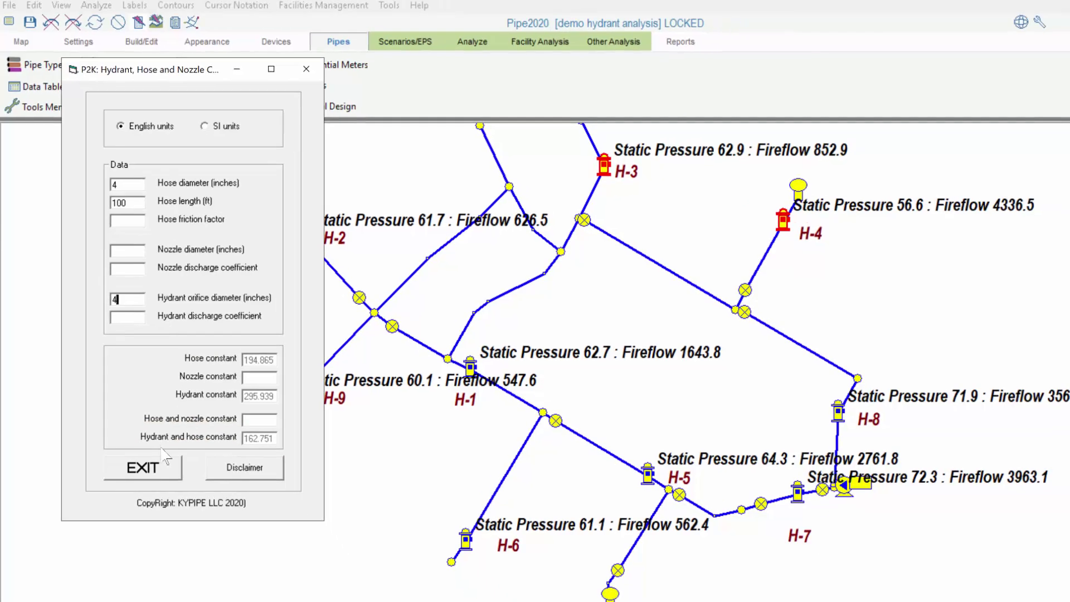
left_click(133, 436)
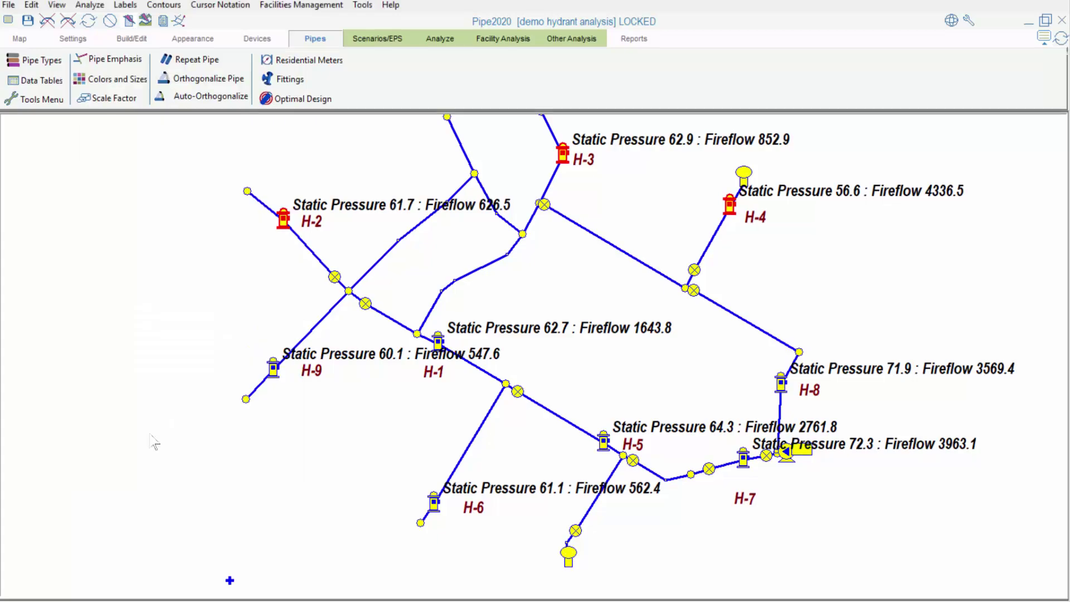
Set the default hydrant and hose constant to 162.8 and the suction pressure at the fire pump to 5, and run the fireflow analysis.
left_click(439, 39)
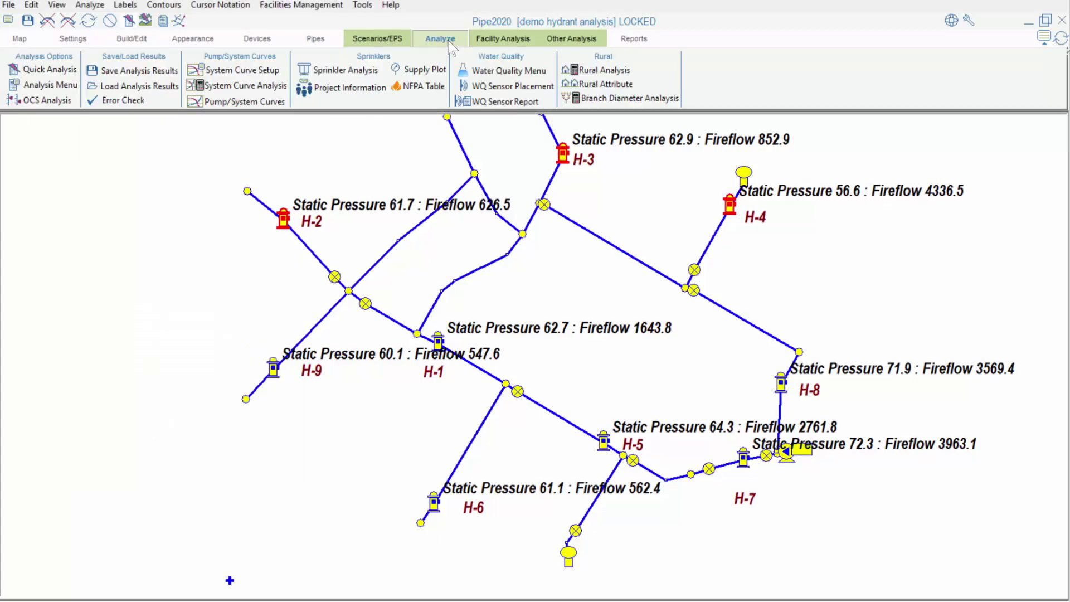
left_click(76, 86)
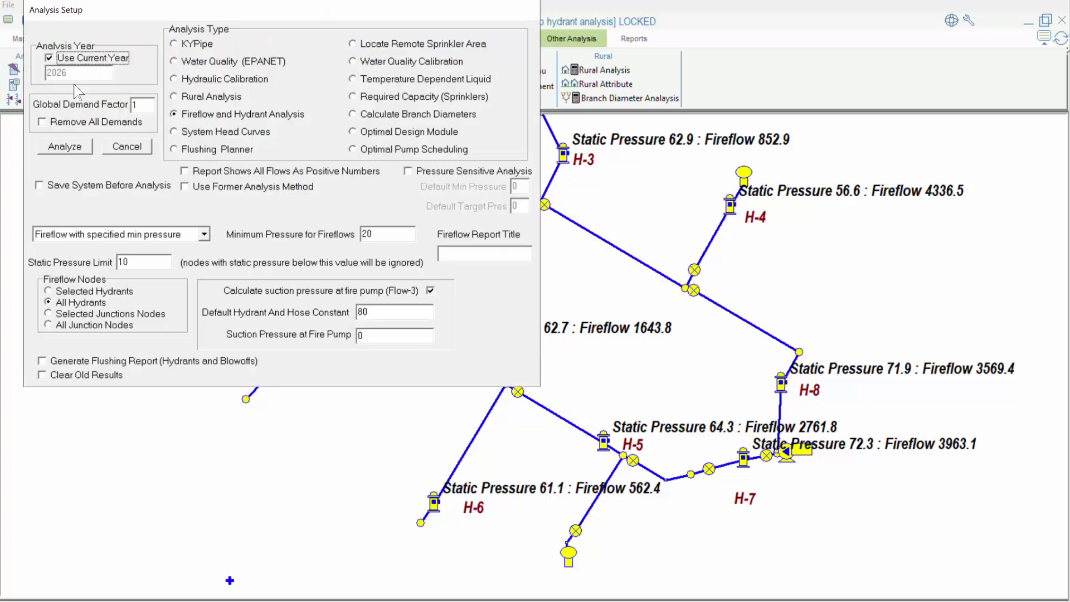
left_click_drag(186, 9, 286, 79)
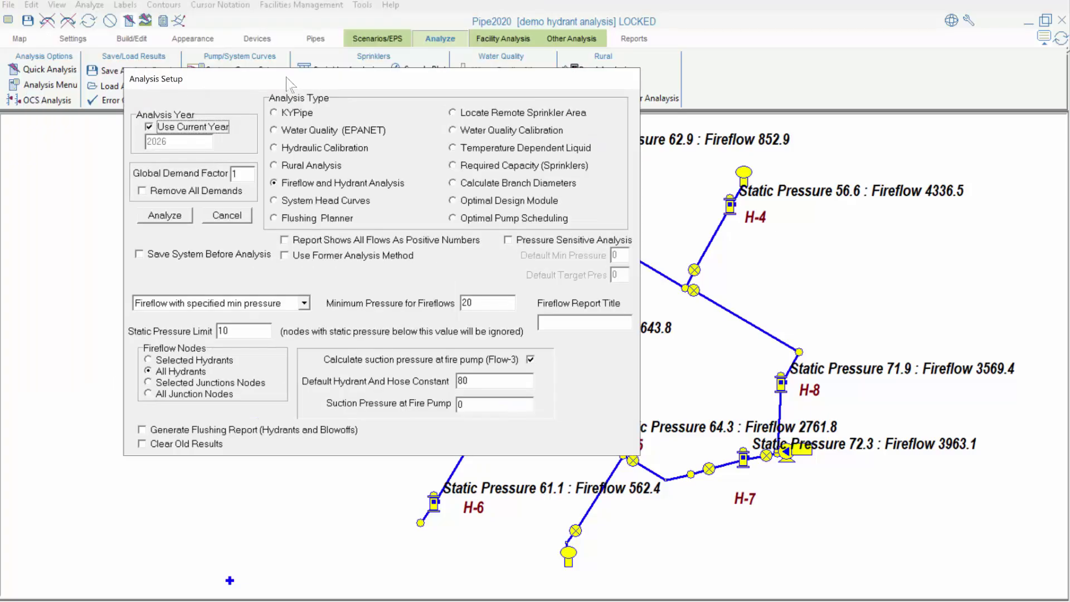
left_click_drag(495, 381, 441, 380)
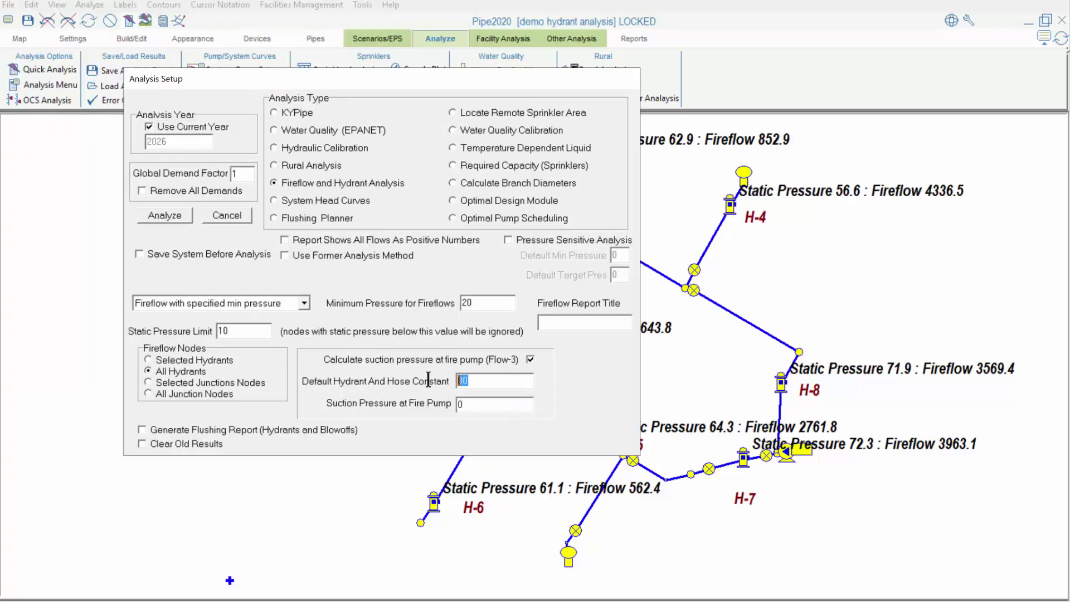
type("162.8")
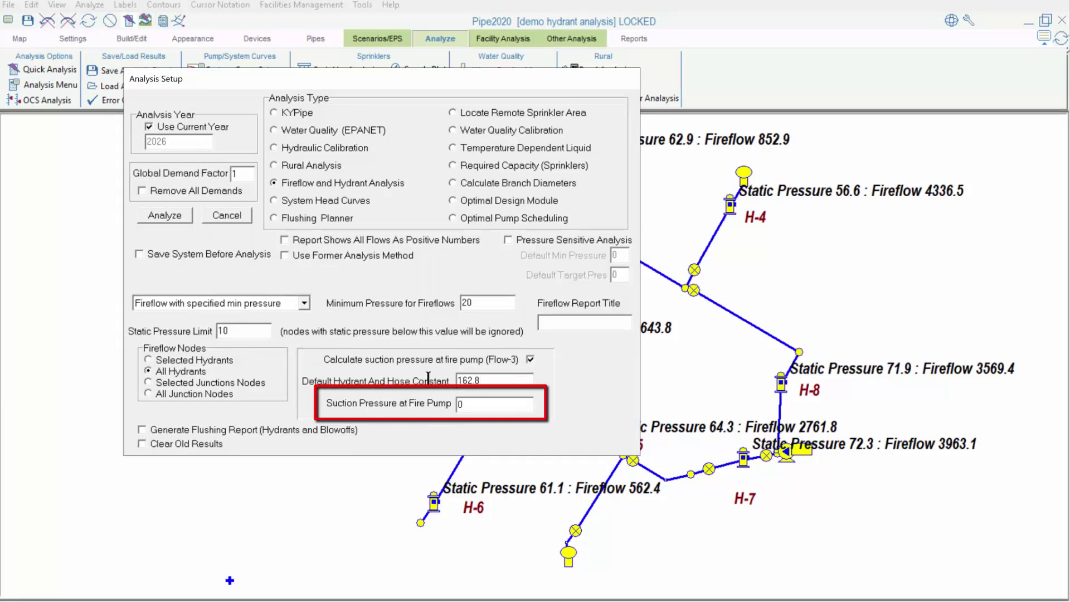
left_click(481, 404)
type("5")
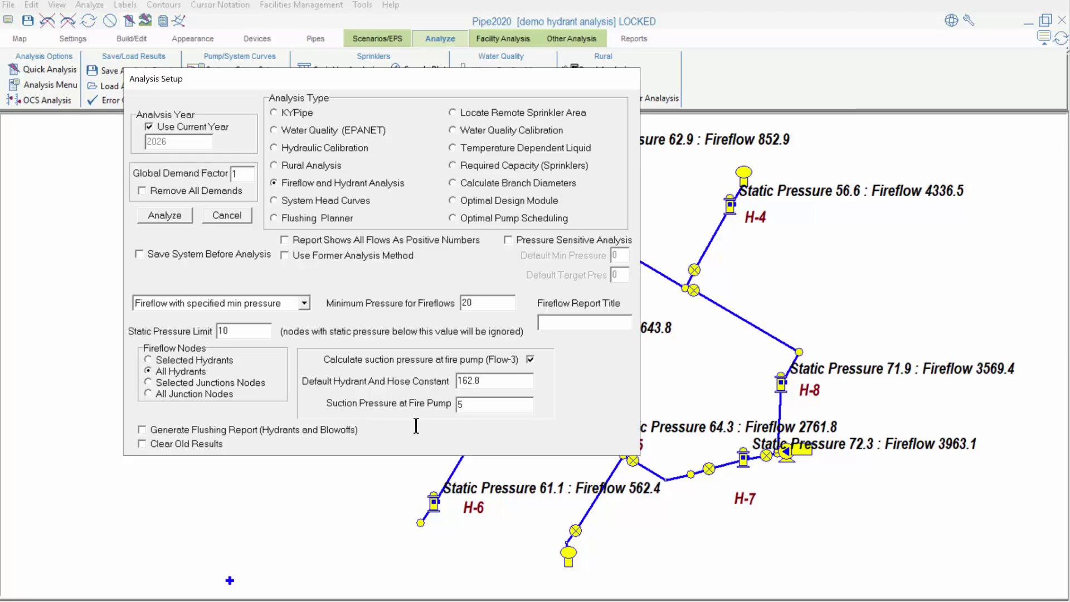
left_click(165, 216)
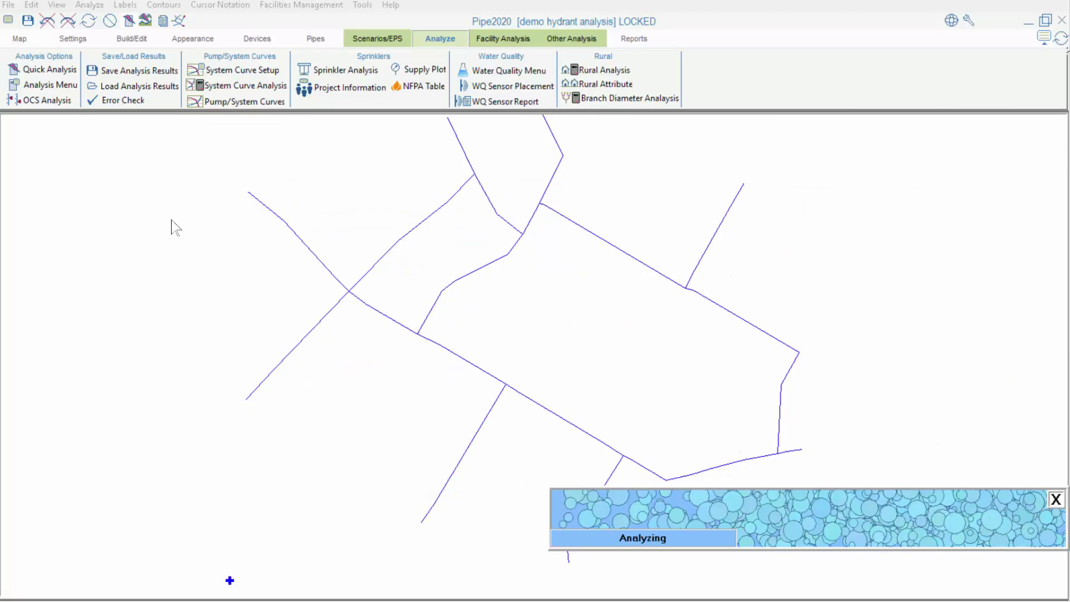
Open the new analysis report and show only its FireFlow/Hydrant Report section.
left_click(163, 23)
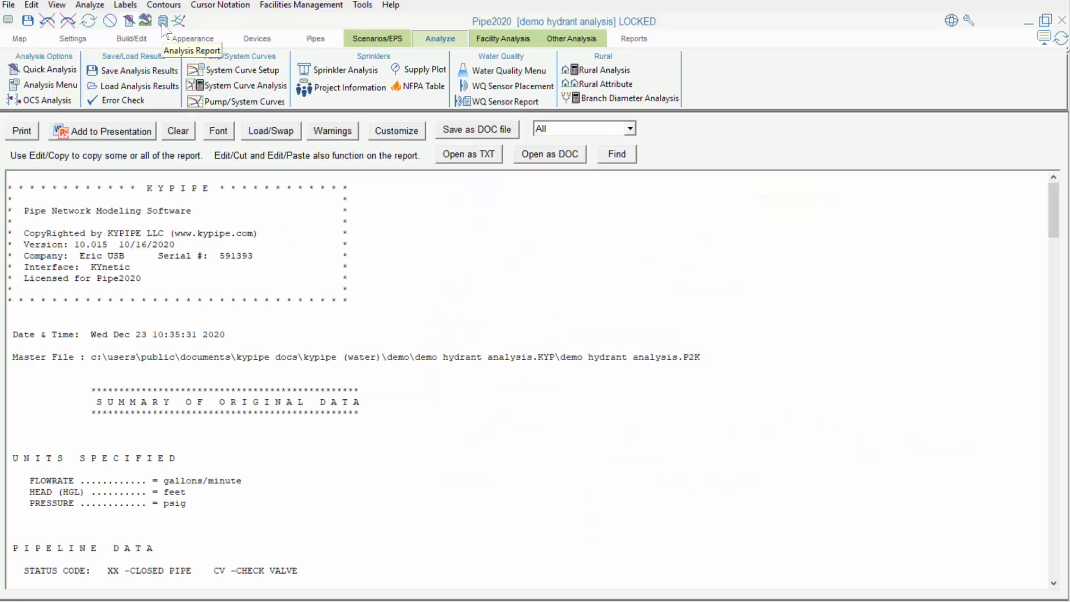
left_click(628, 130)
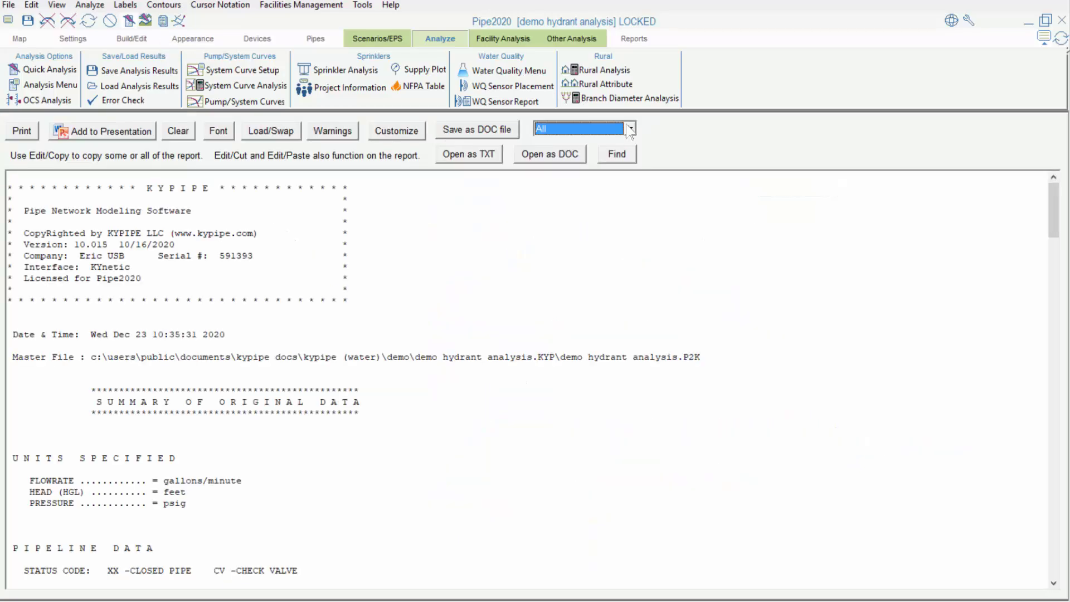
left_click(630, 177)
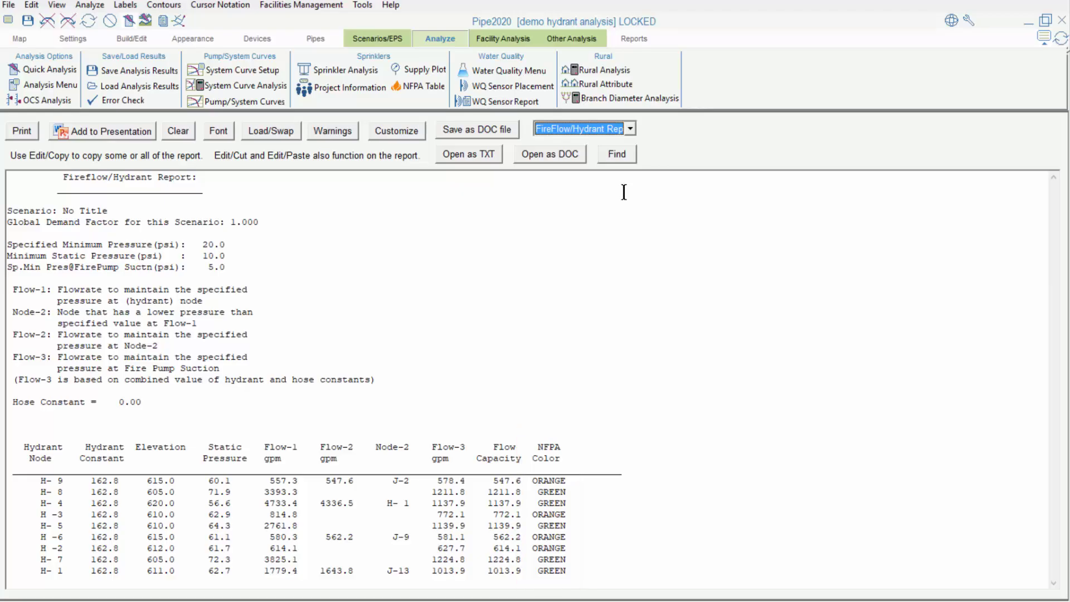
Turn off the calculation of suction pressure at the fire pump (Flow-3) in the analysis setup, and close the setup without running the analysis.
left_click(48, 85)
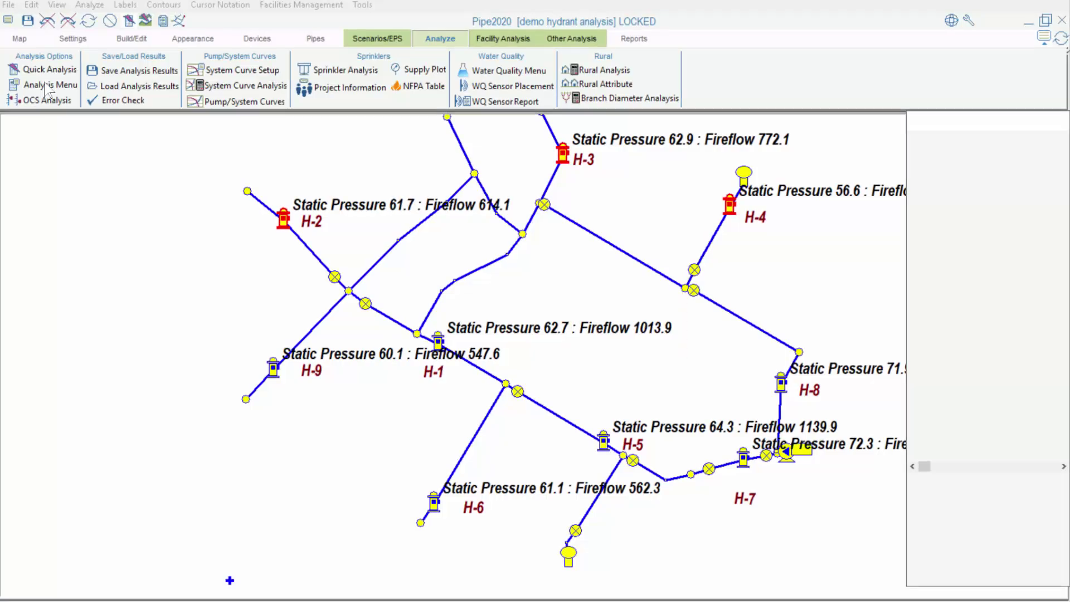
left_click(47, 86)
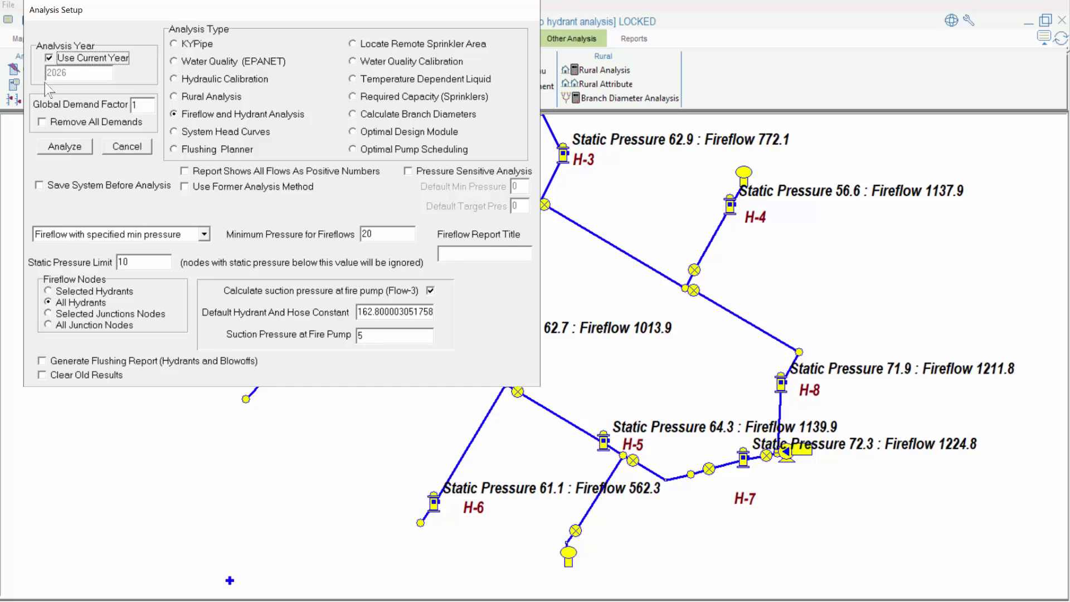
left_click(430, 290)
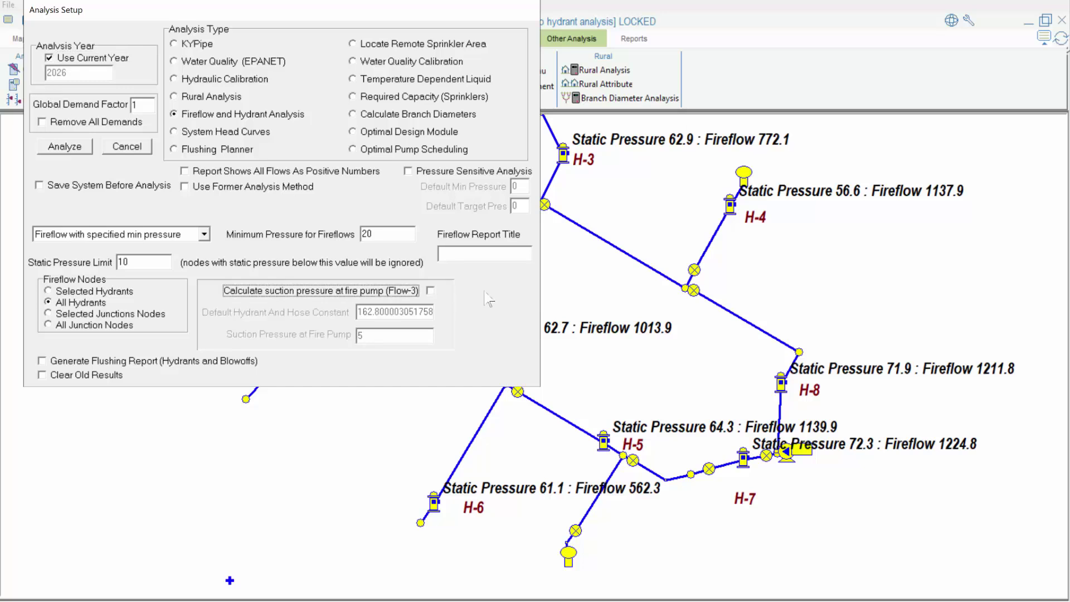
left_click(141, 145)
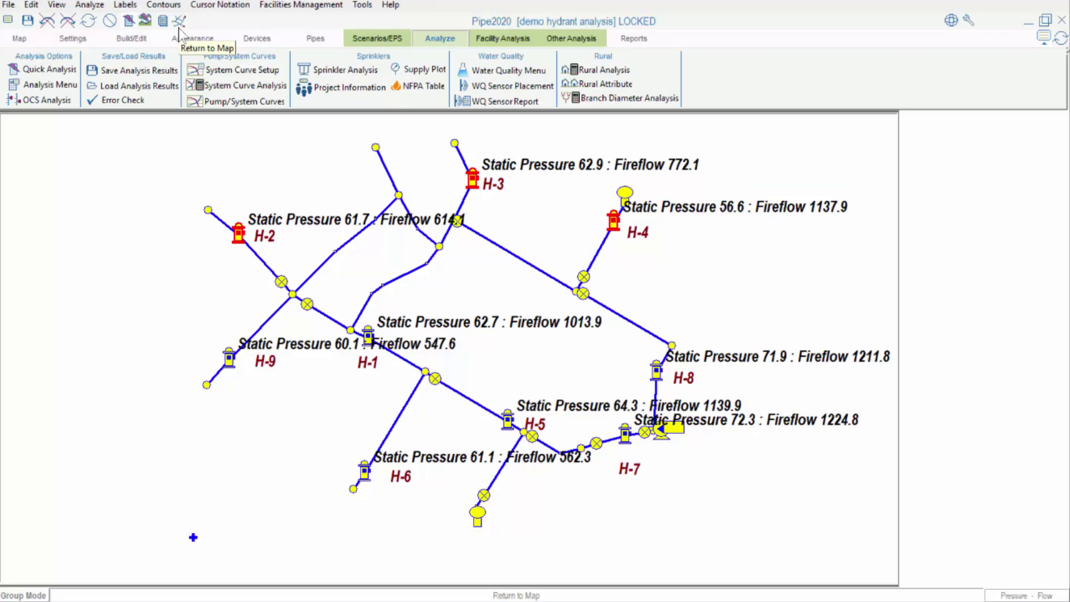
Replace the Fireflow value in the node labels with Fireflow-1, keeping Static Pressure.
left_click(124, 5)
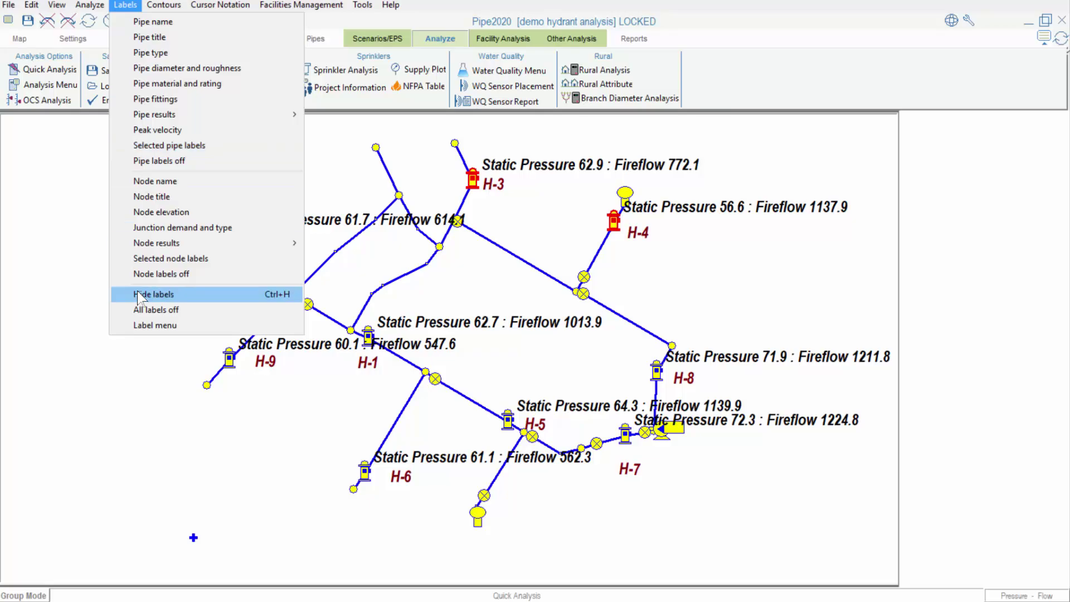
left_click(137, 326)
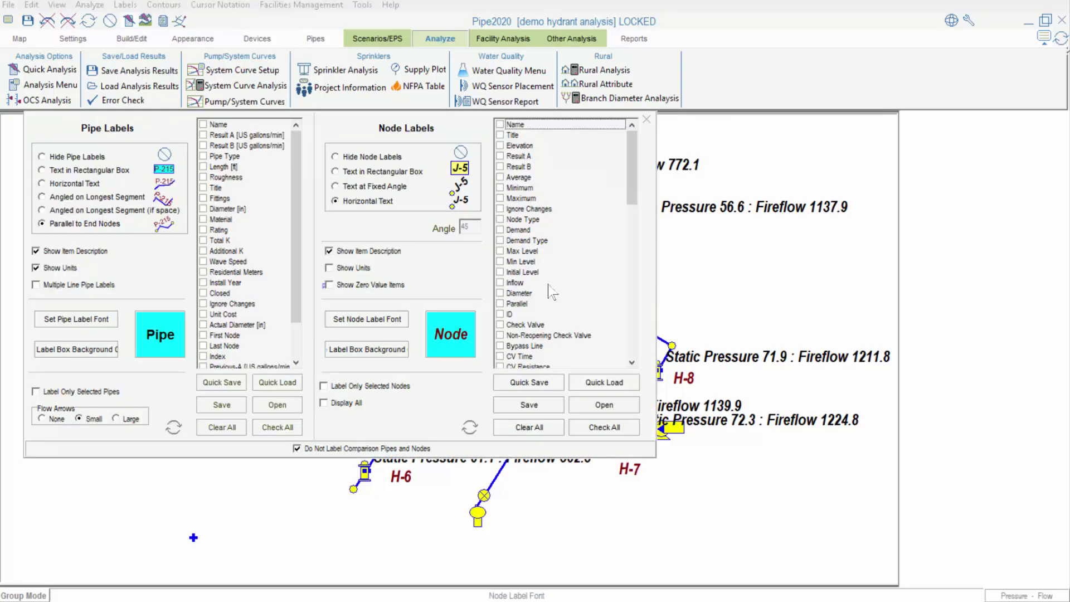
left_click_drag(633, 180, 635, 370)
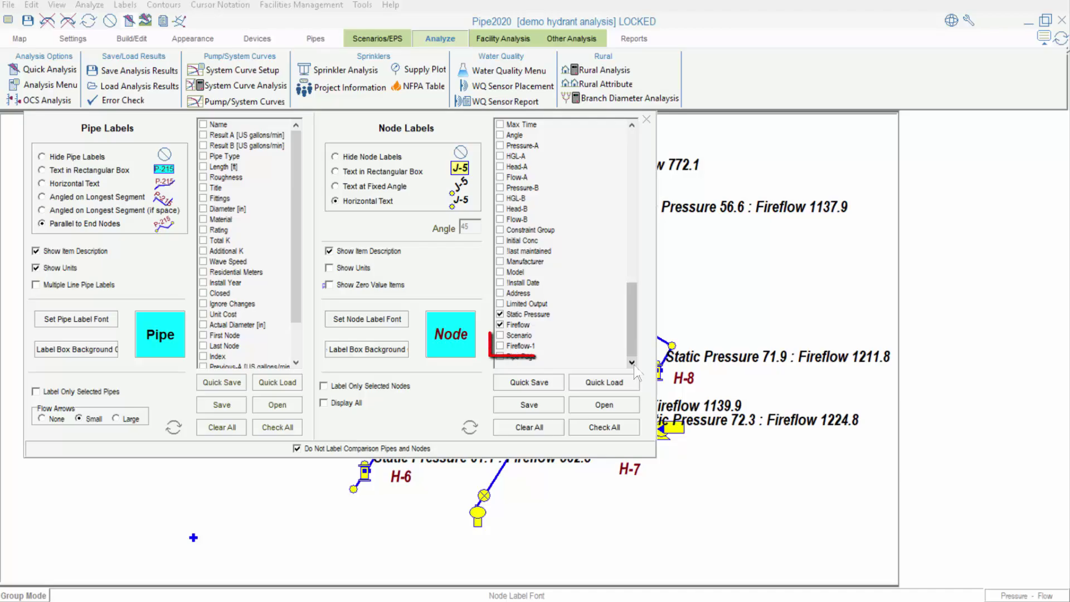
left_click(502, 346)
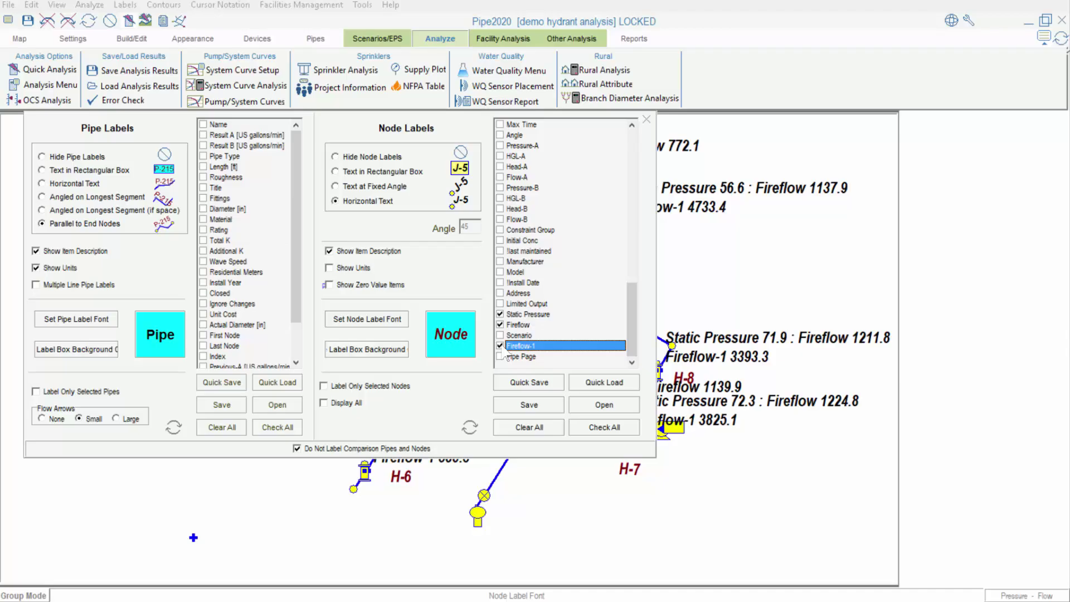
left_click(499, 325)
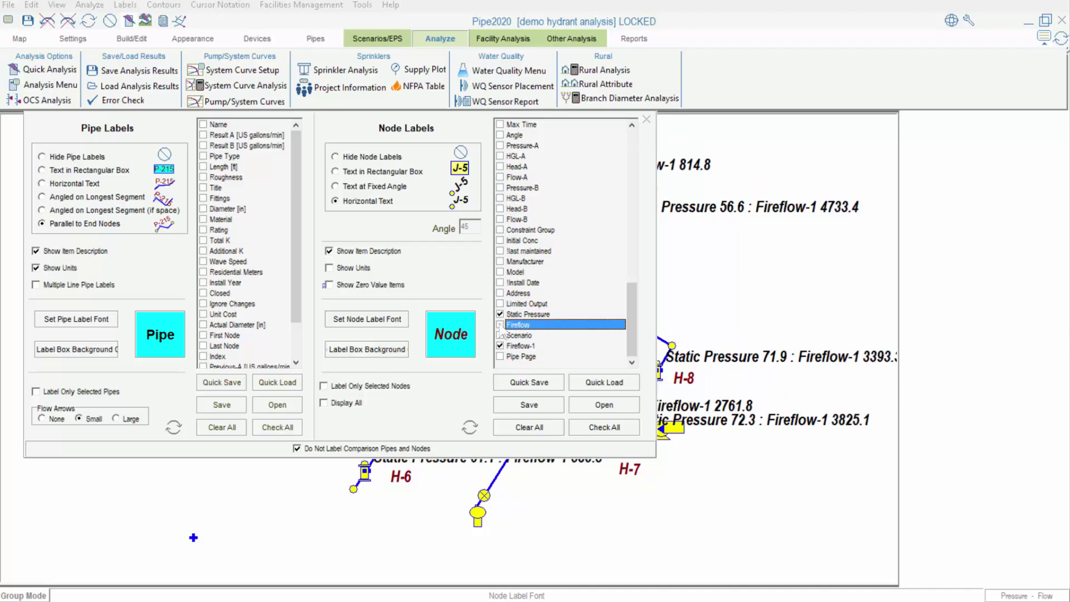
left_click(648, 119)
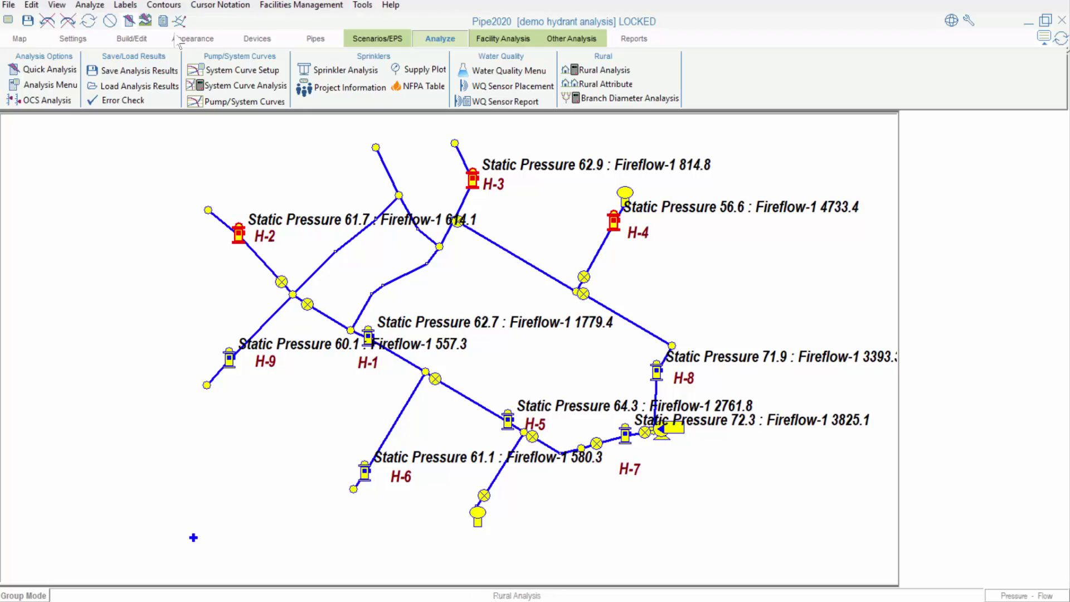
Reopen the analysis report, and apply the NFPA Hydrant Color Coding emphasis to the hydrants on the map.
left_click(166, 29)
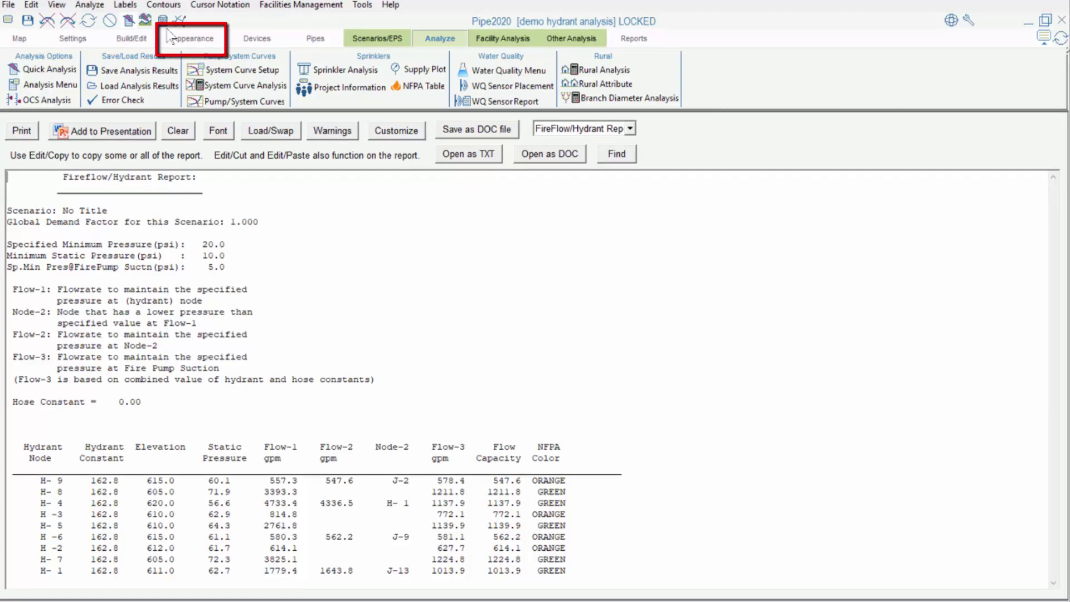
left_click(187, 42)
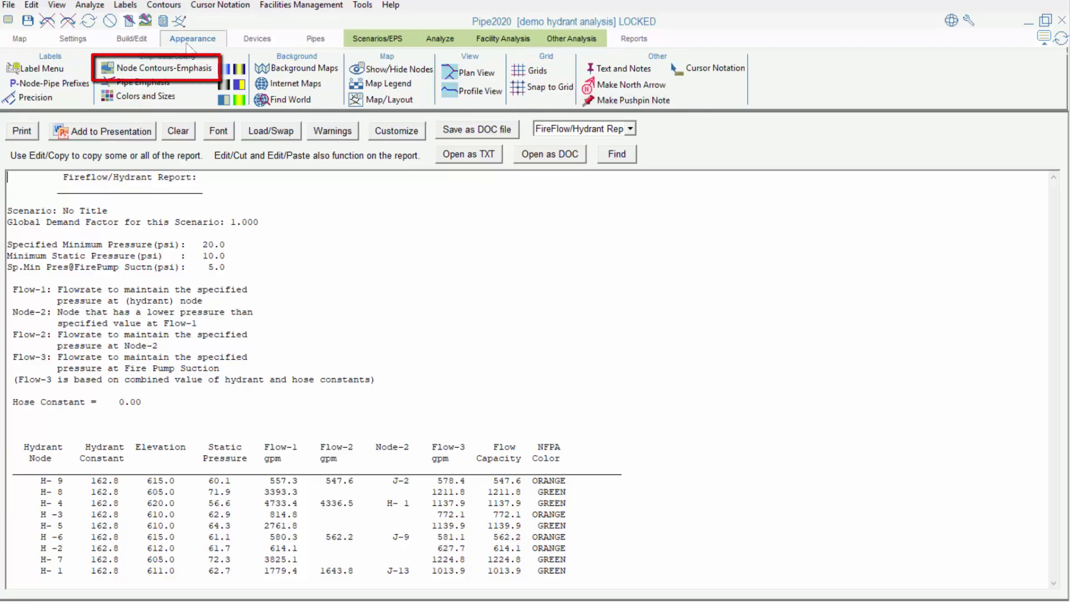
left_click(184, 68)
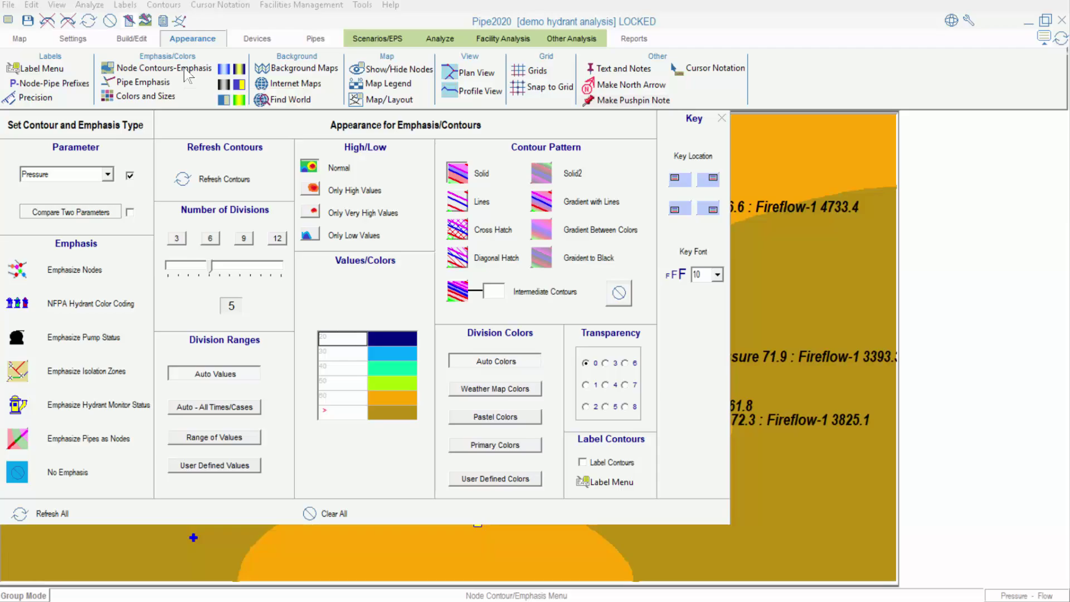
left_click(32, 312)
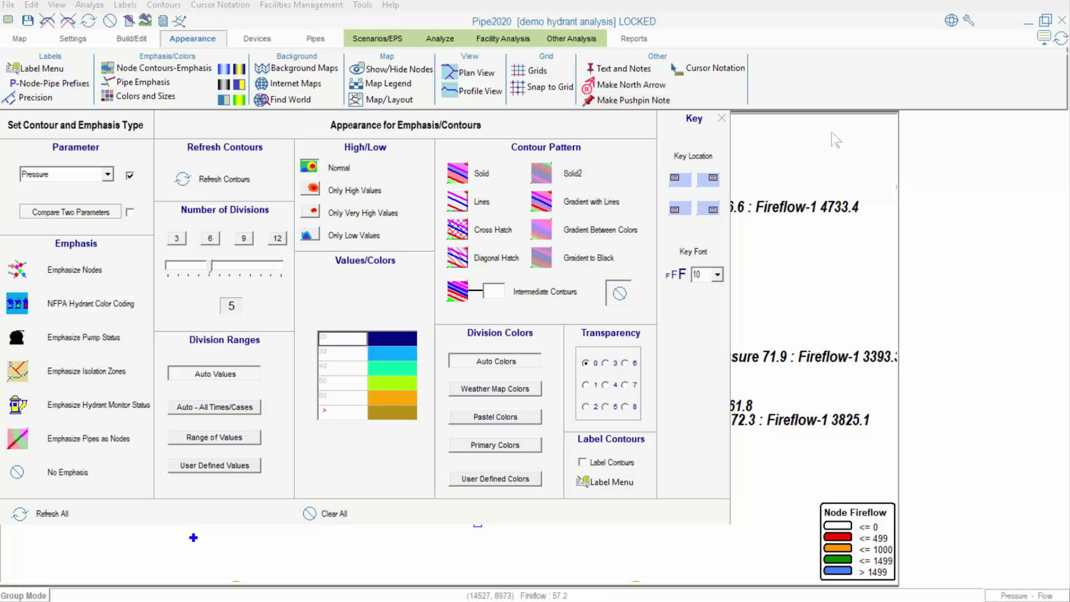
left_click(721, 120)
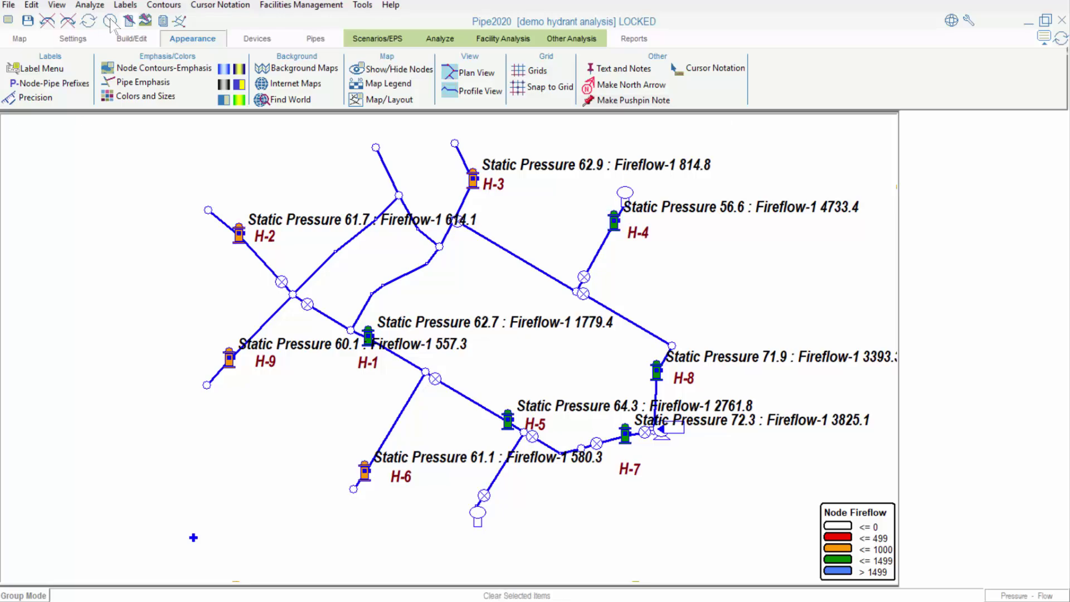
Remove the calculated Static Pressure and Fireflow-1 values from the node labels.
left_click(122, 6)
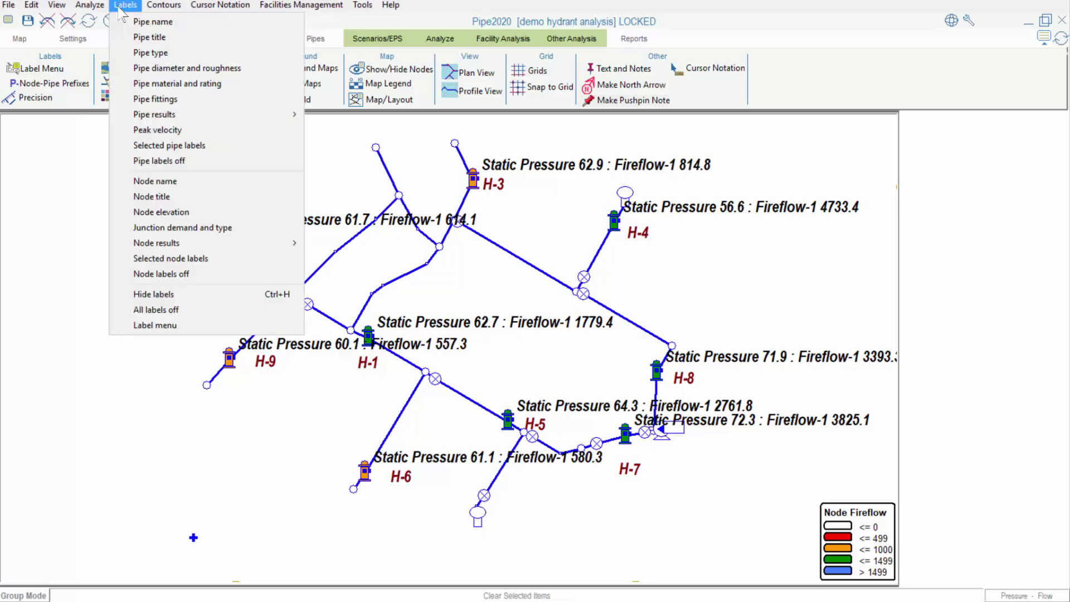
left_click(123, 328)
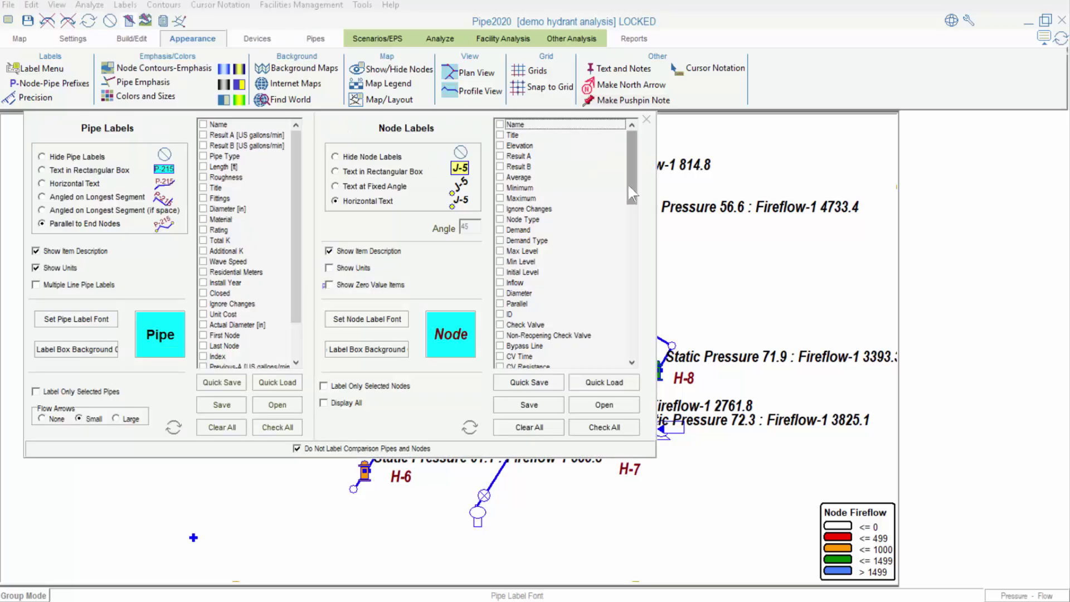
left_click_drag(629, 185, 646, 371)
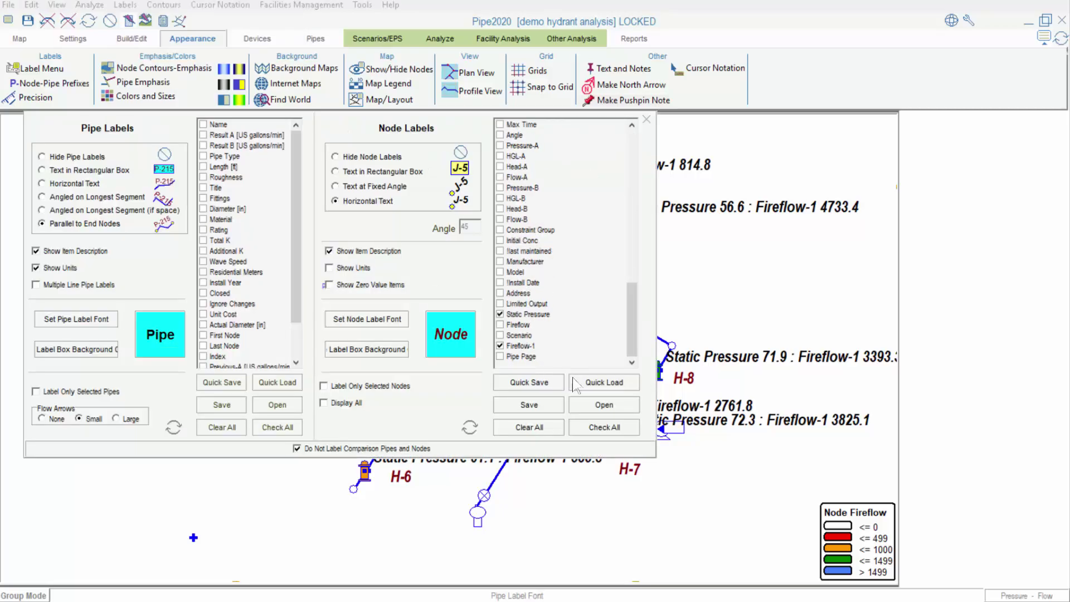
left_click(500, 315)
left_click(500, 346)
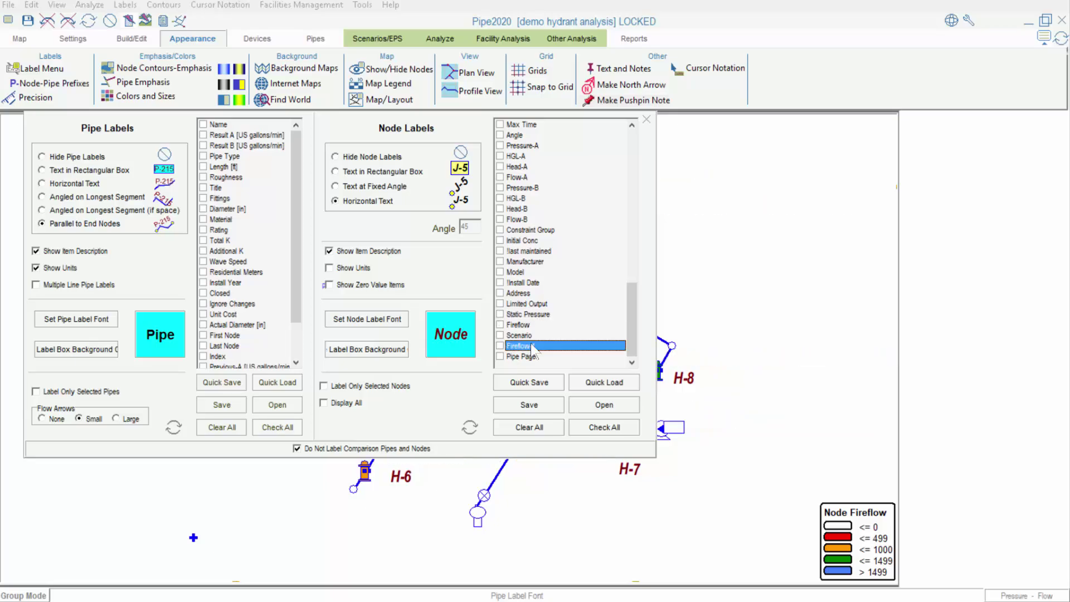
Add the hydrant test data Static Pressure, Residual Pressure and Residual Flow to the node labels, and close the label settings.
left_click_drag(633, 343, 634, 265)
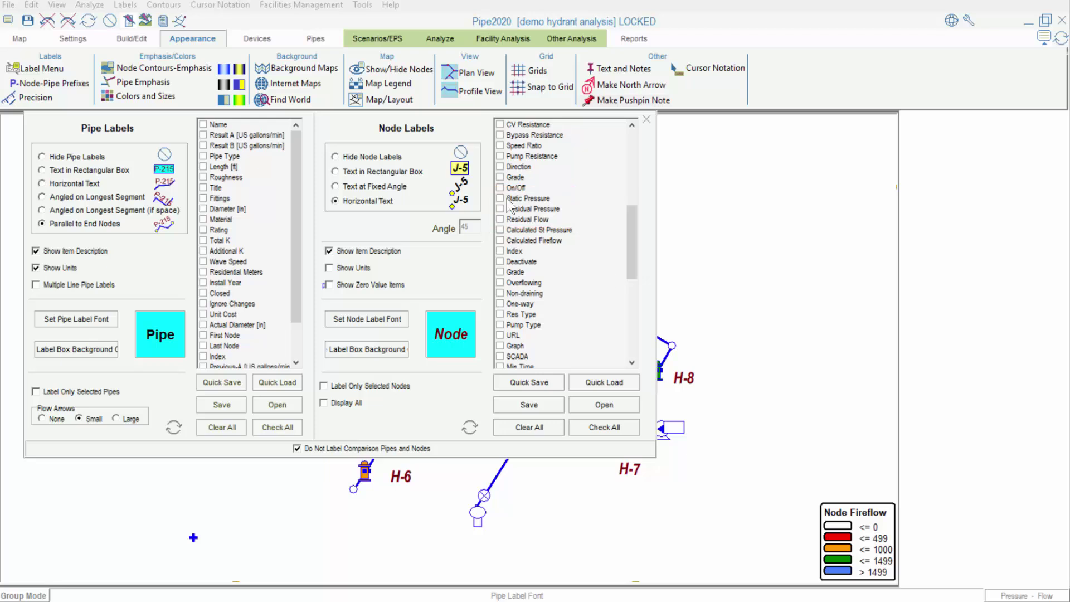
left_click(499, 198)
left_click(500, 209)
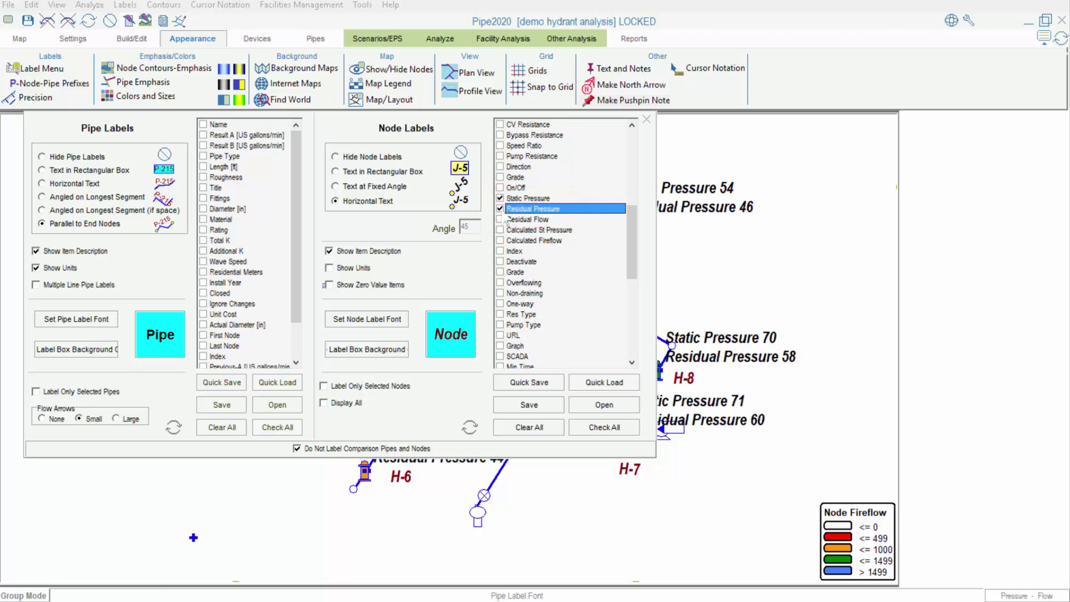
left_click(501, 220)
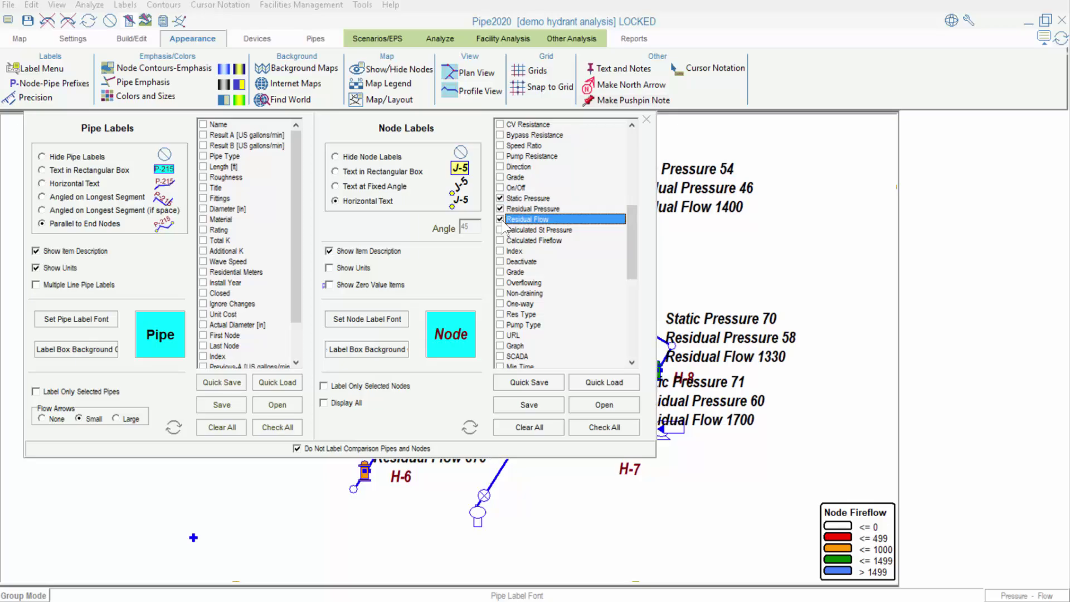
left_click(647, 119)
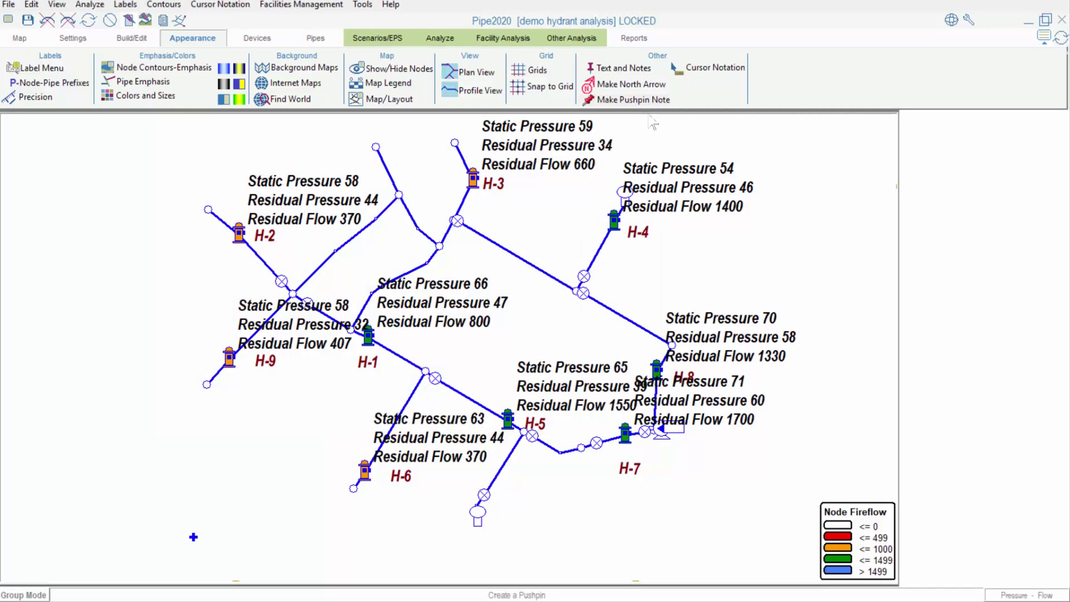
View the Hydrant Graph of hydrant H-4 for its test data and its analysis data, and close the graph.
left_click(614, 223)
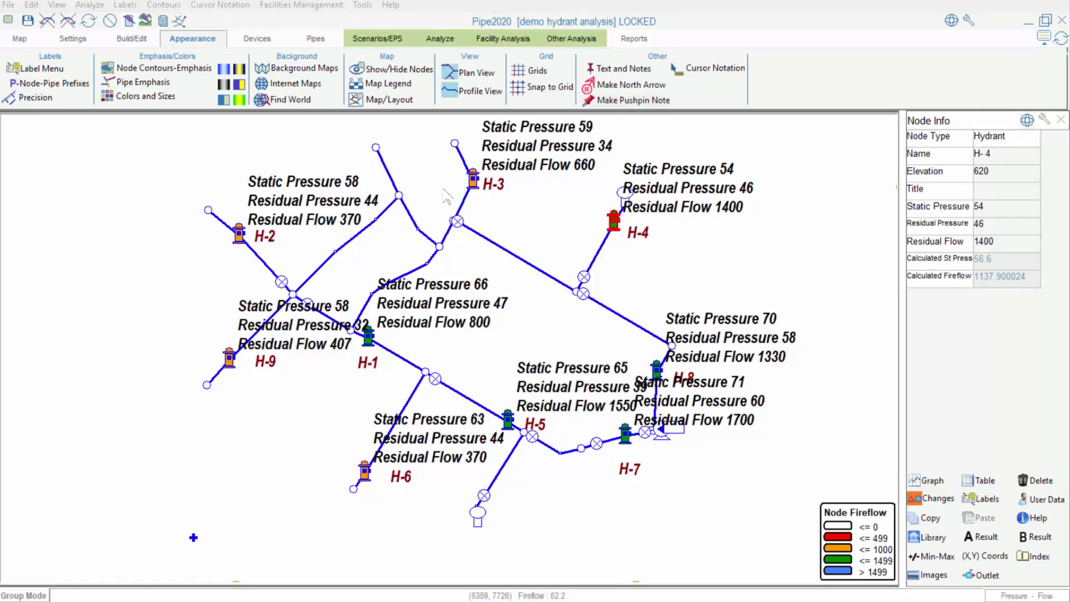
left_click(271, 44)
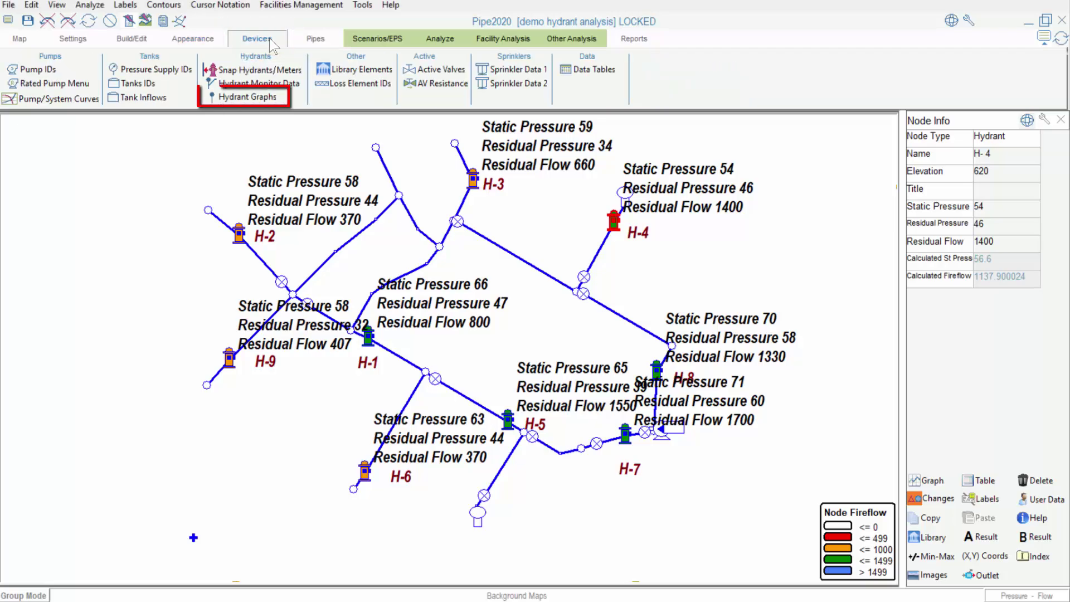
left_click(272, 98)
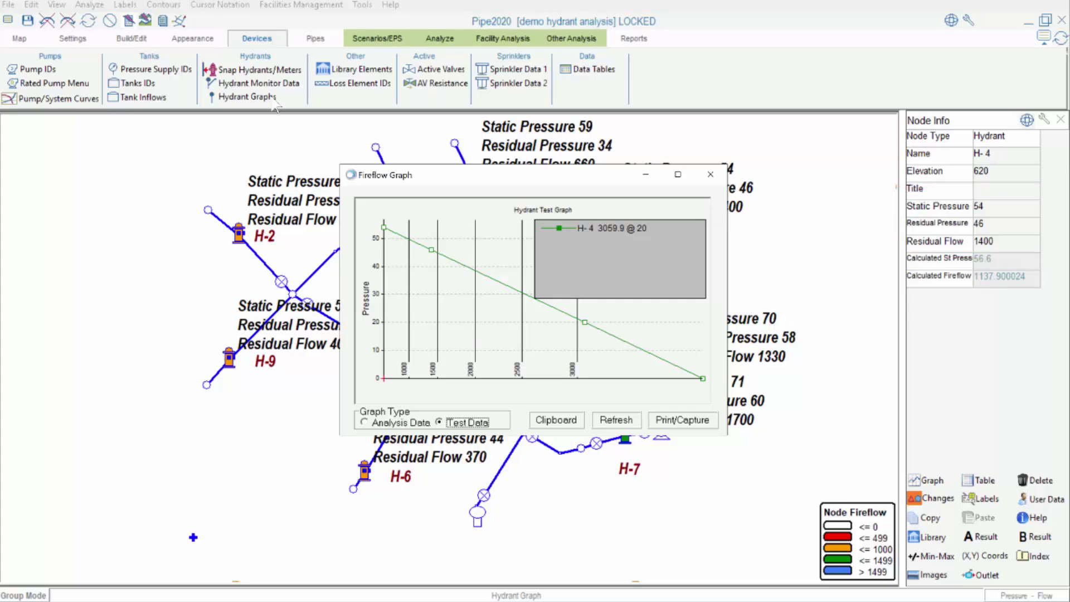
left_click(365, 422)
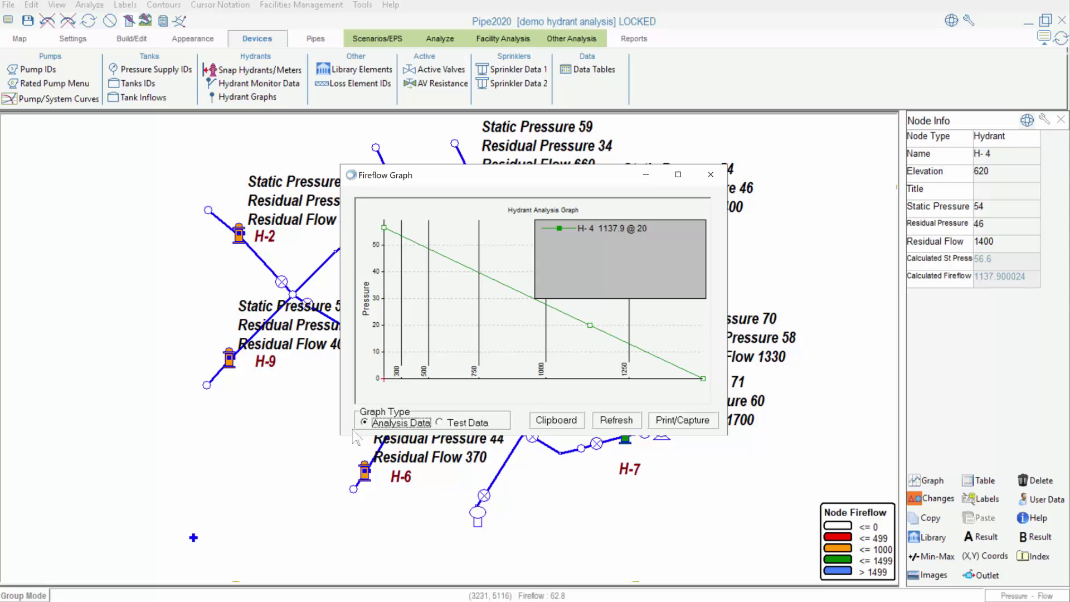
left_click(710, 175)
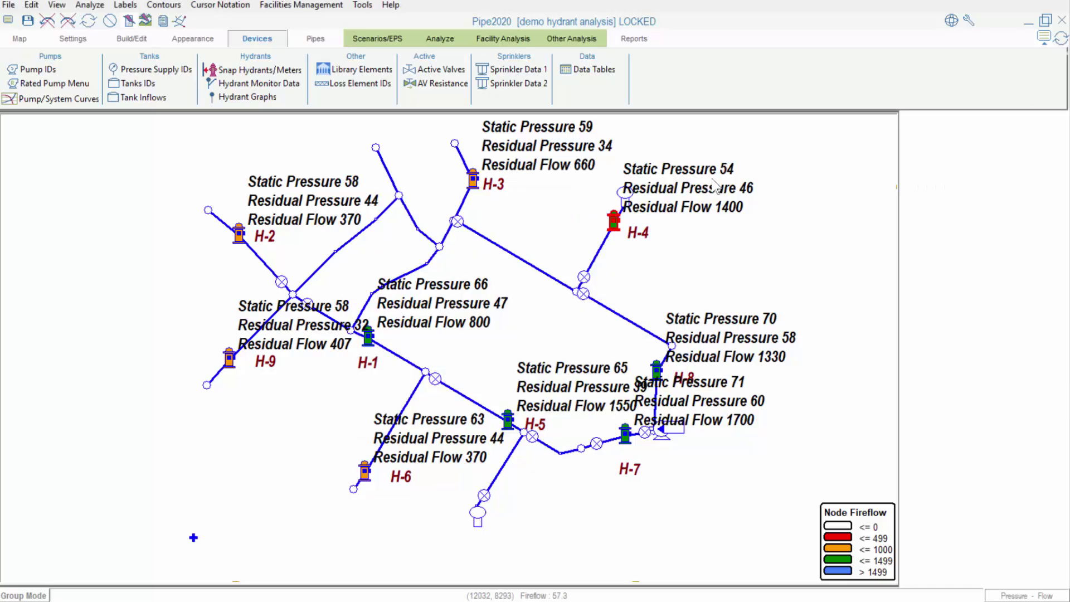
Add hydrants H-2 and H-3 to the selection with H-4 and open their combined Hydrant Graph.
left_click(19, 38)
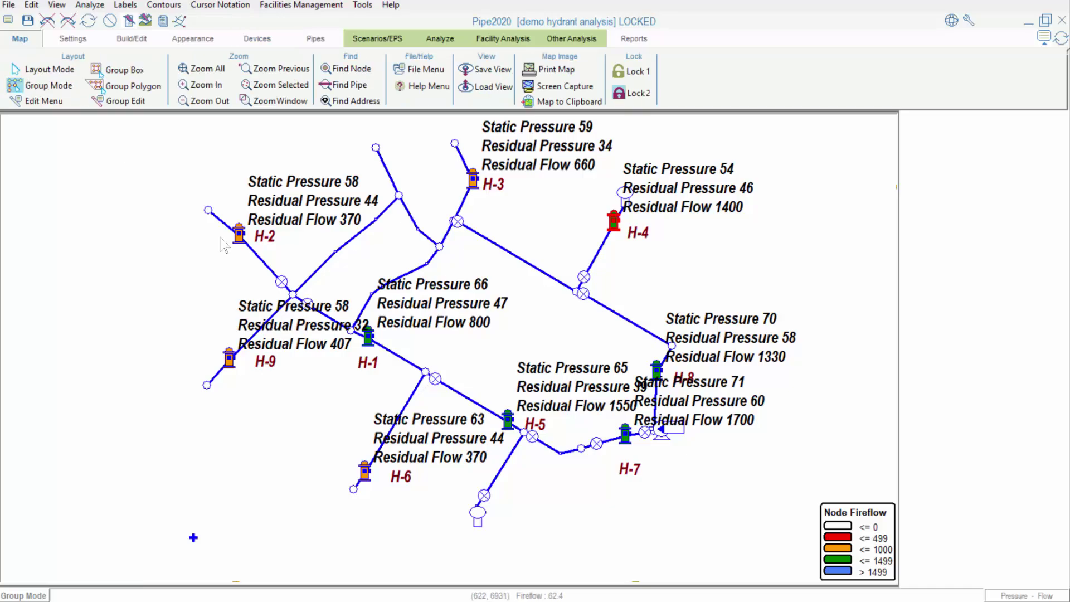
left_click(239, 234)
left_click(482, 191)
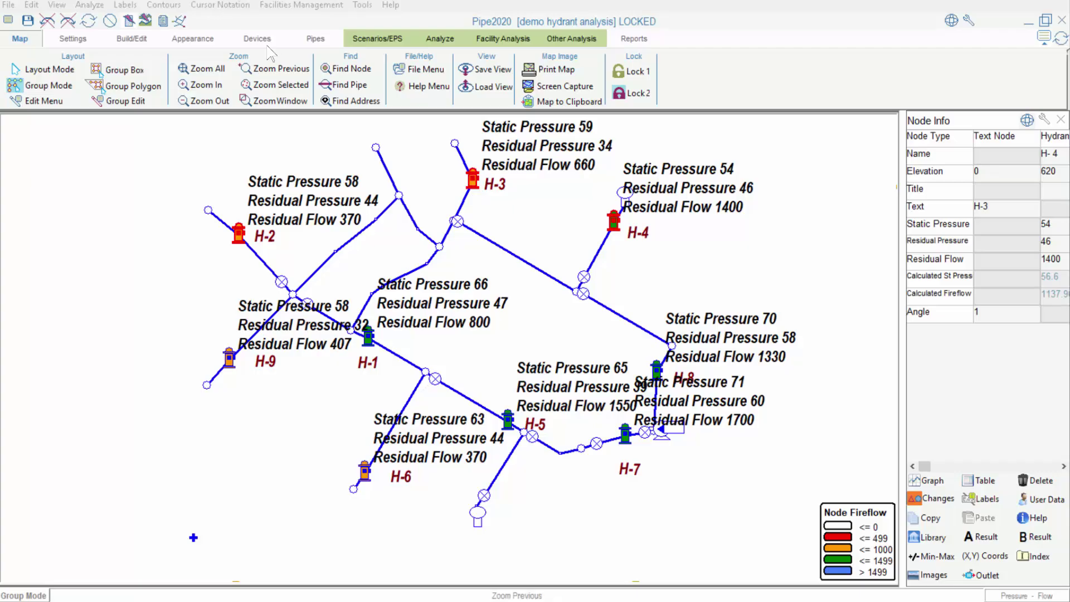
left_click(257, 38)
left_click(271, 97)
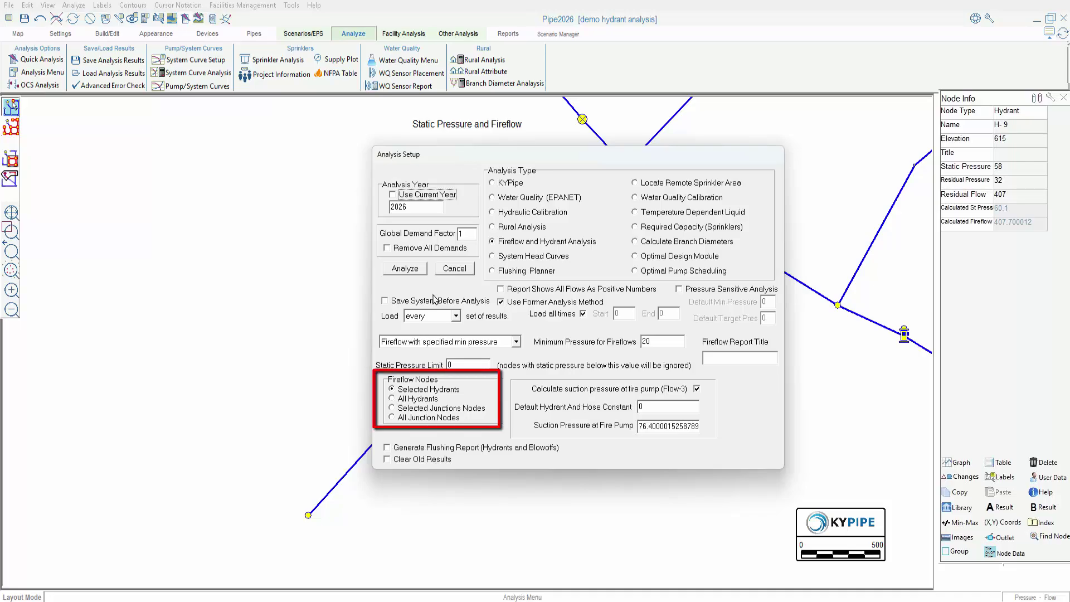
In the analysis setup, include All Hydrants as fireflow nodes and choose Hydrant Flow - no hose attached.
left_click(394, 399)
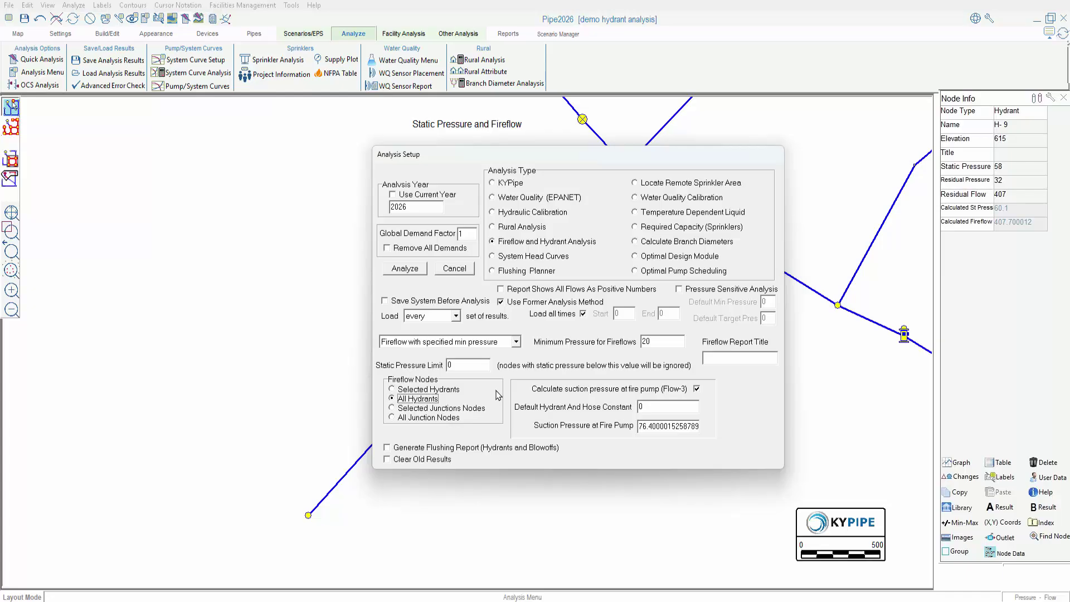
left_click(517, 341)
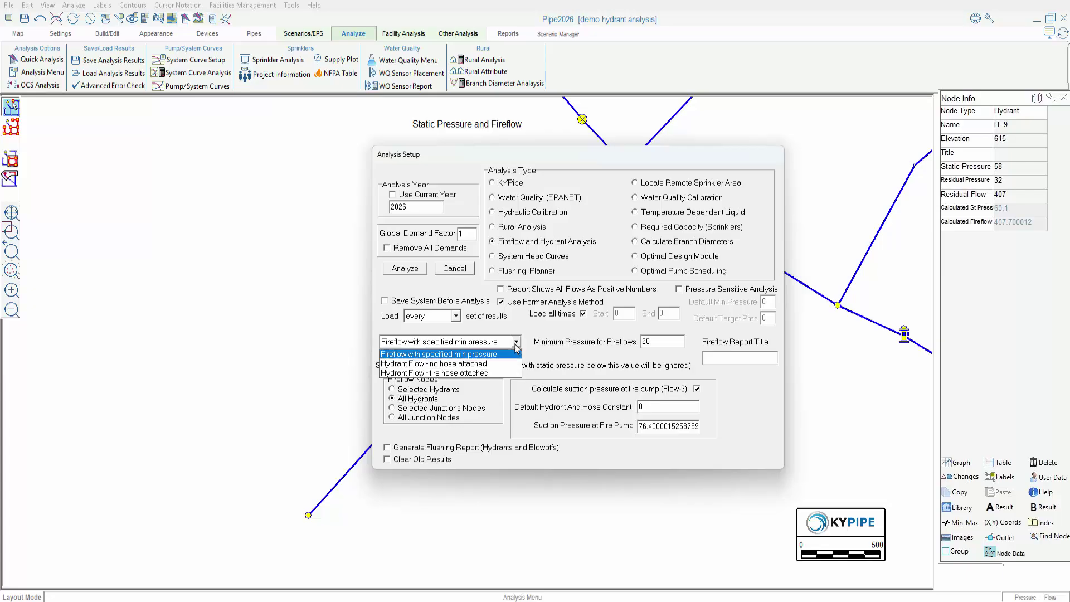
left_click(499, 363)
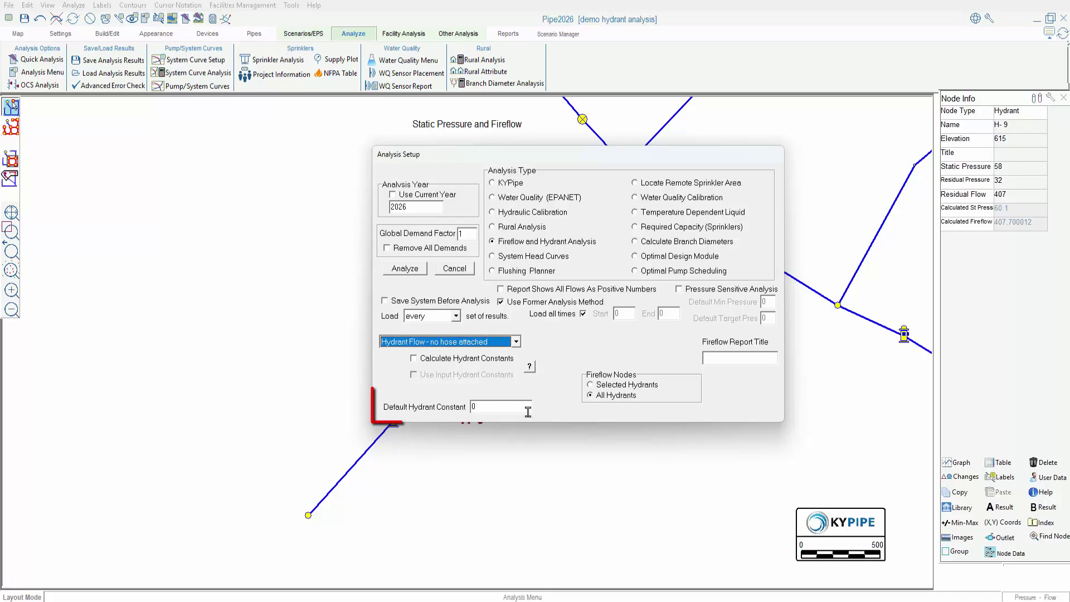
Set the Default Hydrant Constant to 120, enable Calculate Hydrant Constants, and leave the setup without analyzing.
left_click_drag(494, 407, 469, 406)
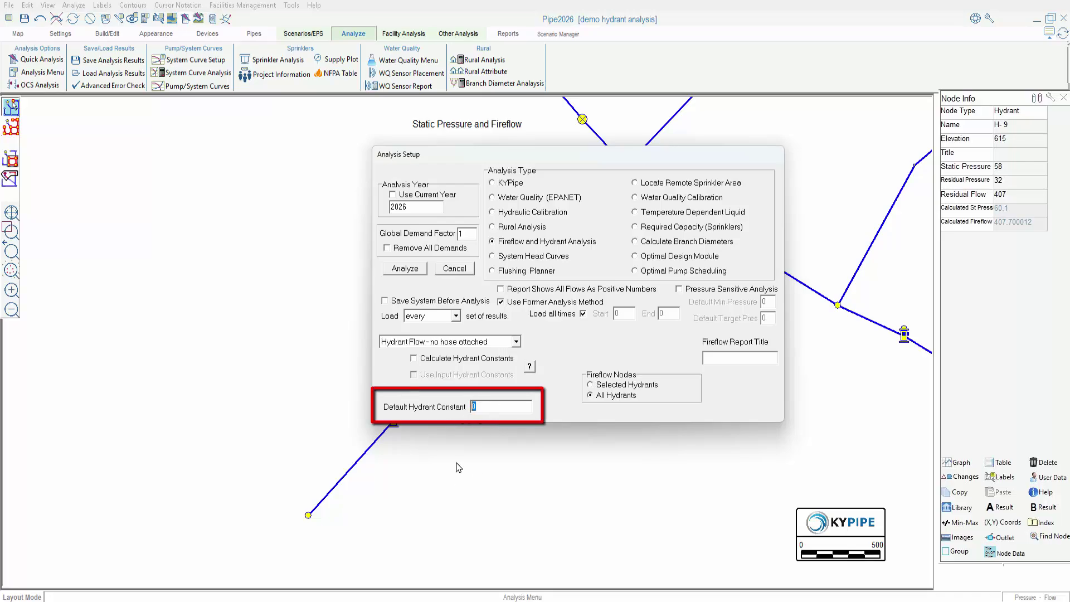
type("120")
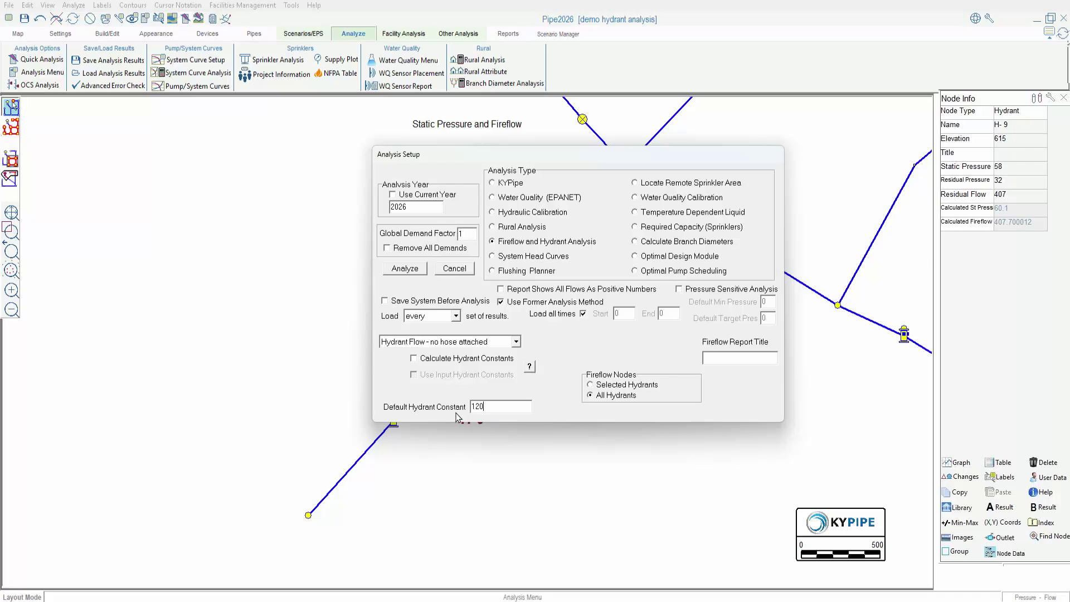
left_click(413, 358)
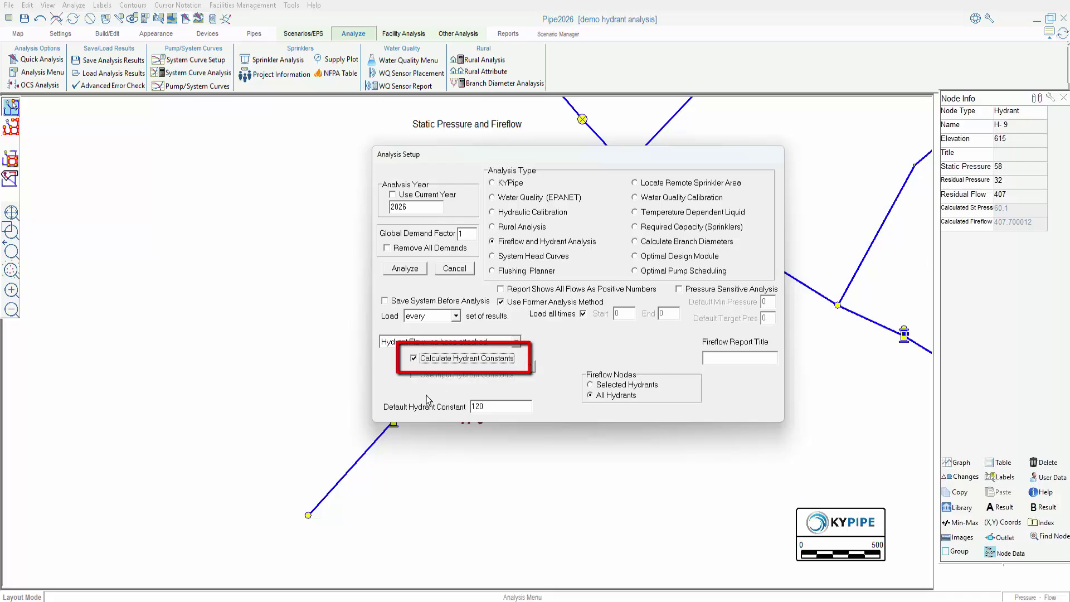
left_click(454, 268)
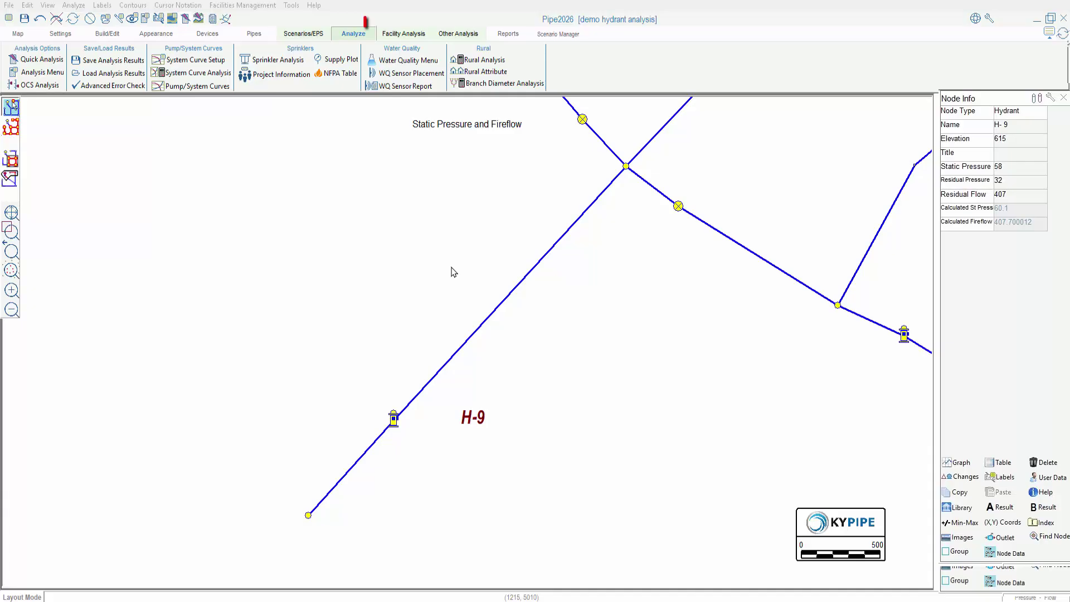
Set the flushing method to Add a Hydrant Constant Field to Node Info Window.
left_click(419, 34)
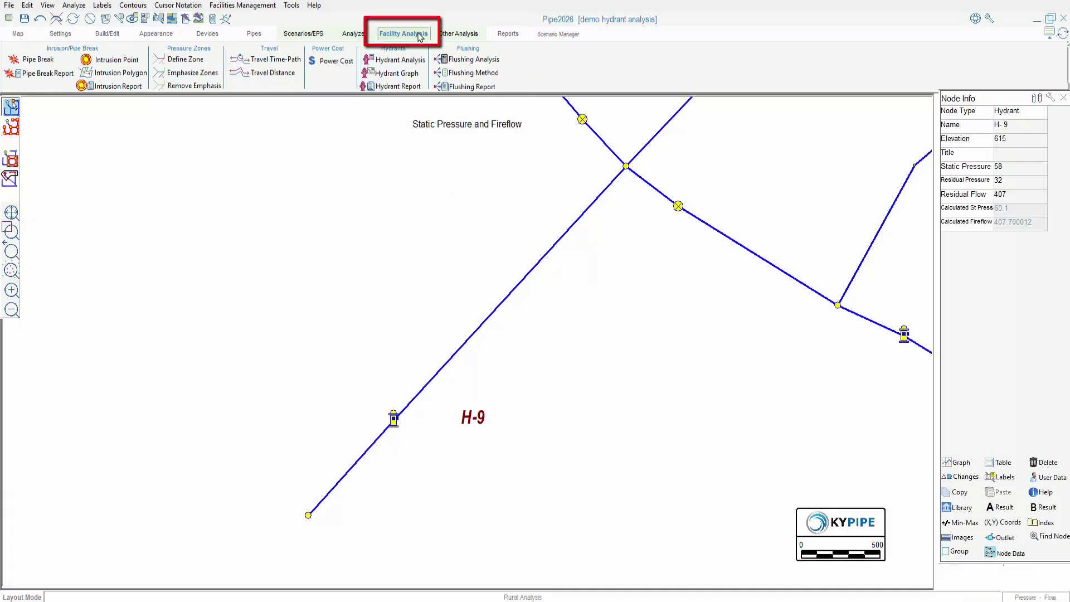
left_click(477, 77)
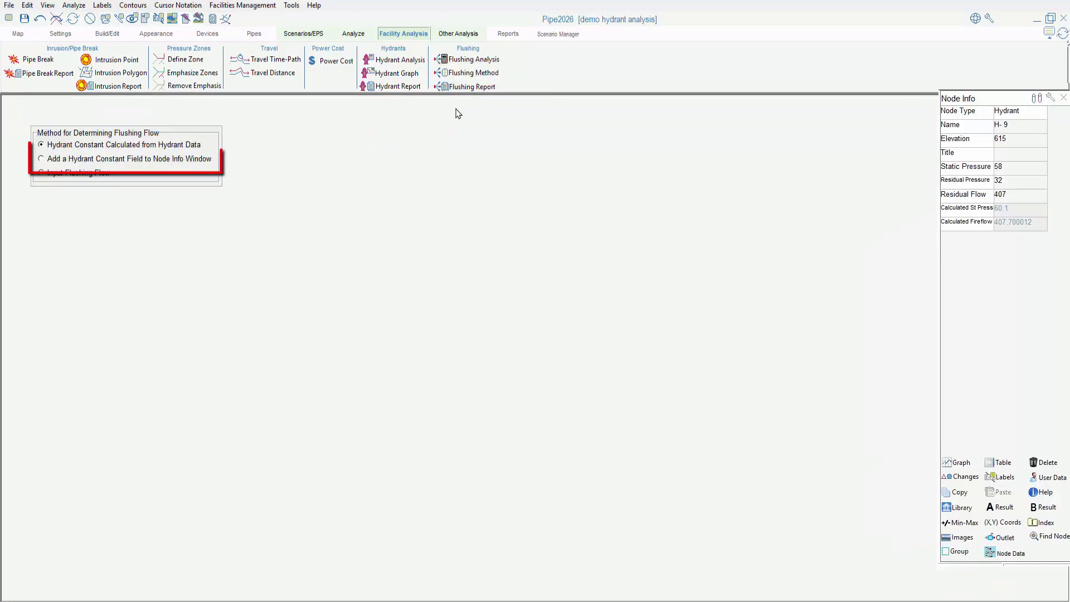
left_click(41, 159)
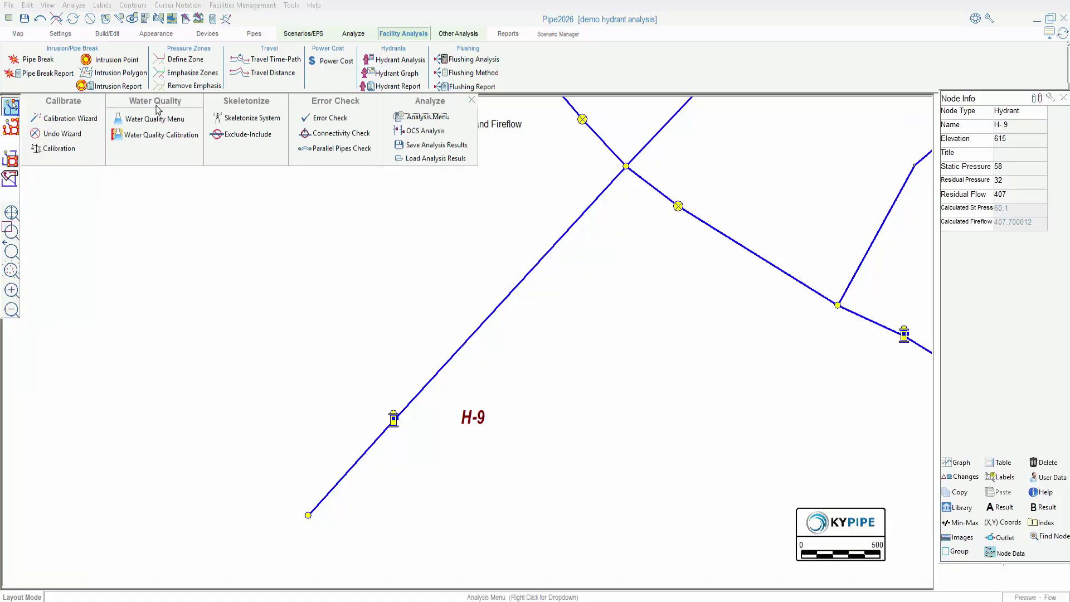
Reopen the analysis setup, enable Use Input Hydrant Constants, and leave the setup without analyzing.
left_click(442, 120)
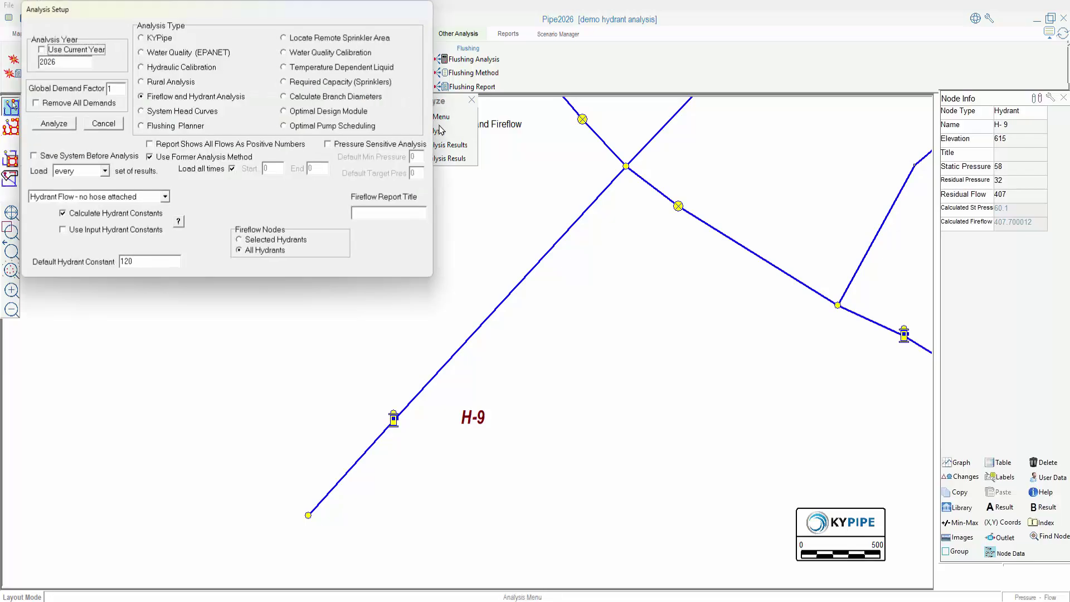
left_click_drag(417, 144, 518, 165)
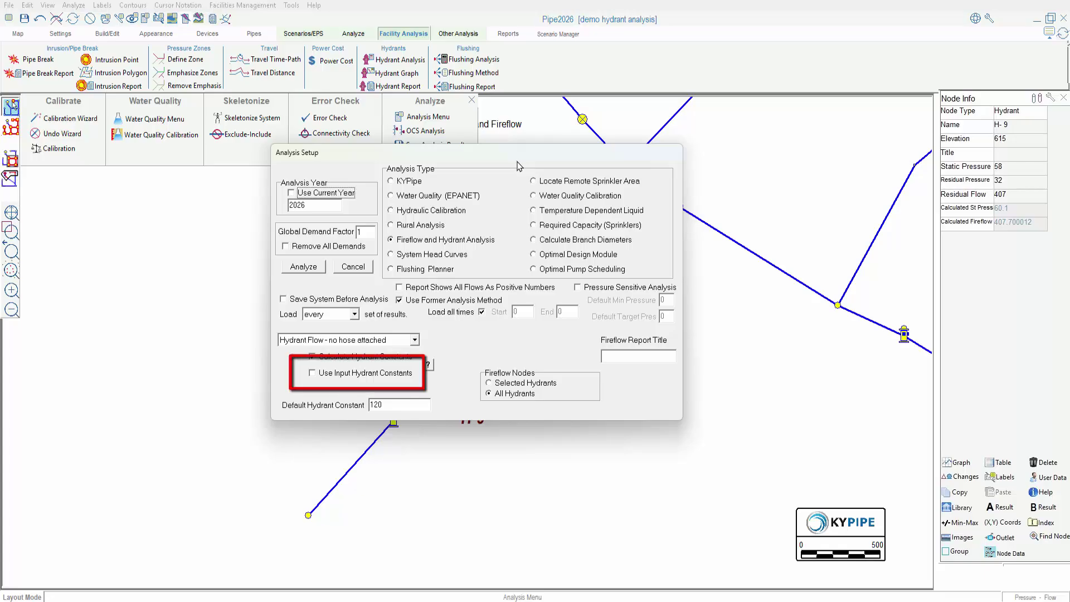
left_click(312, 372)
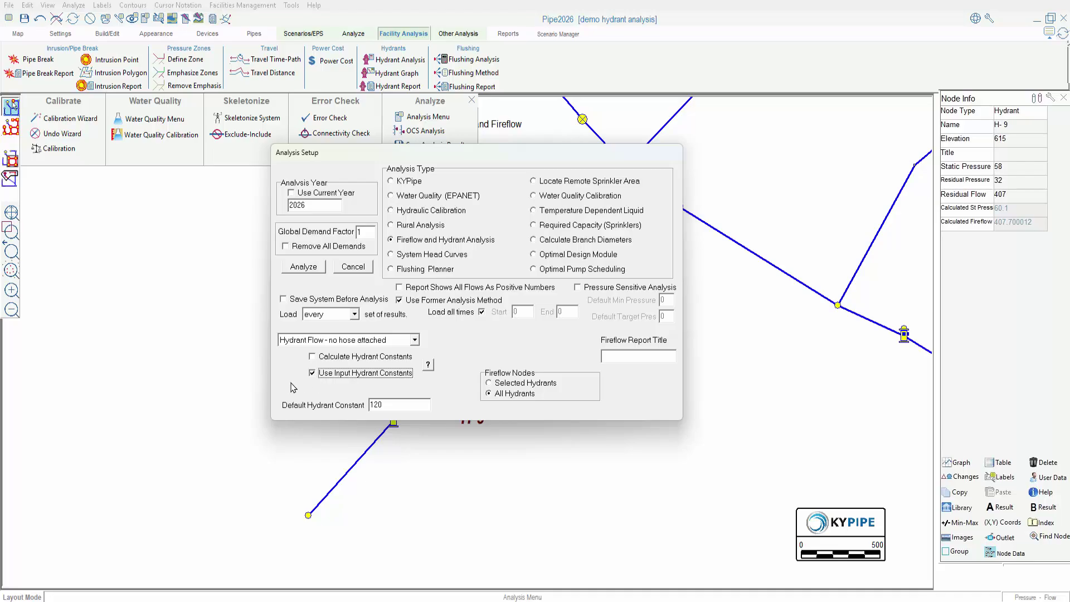
left_click(352, 267)
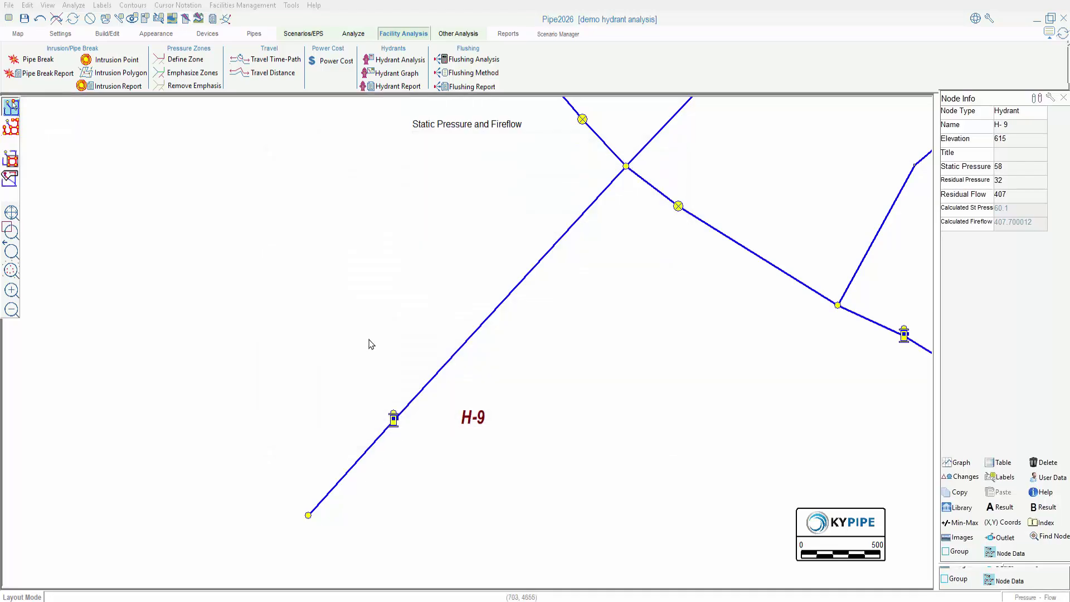
Set the Hydrant Constant of hydrant H-9 to 130.
left_click(394, 424)
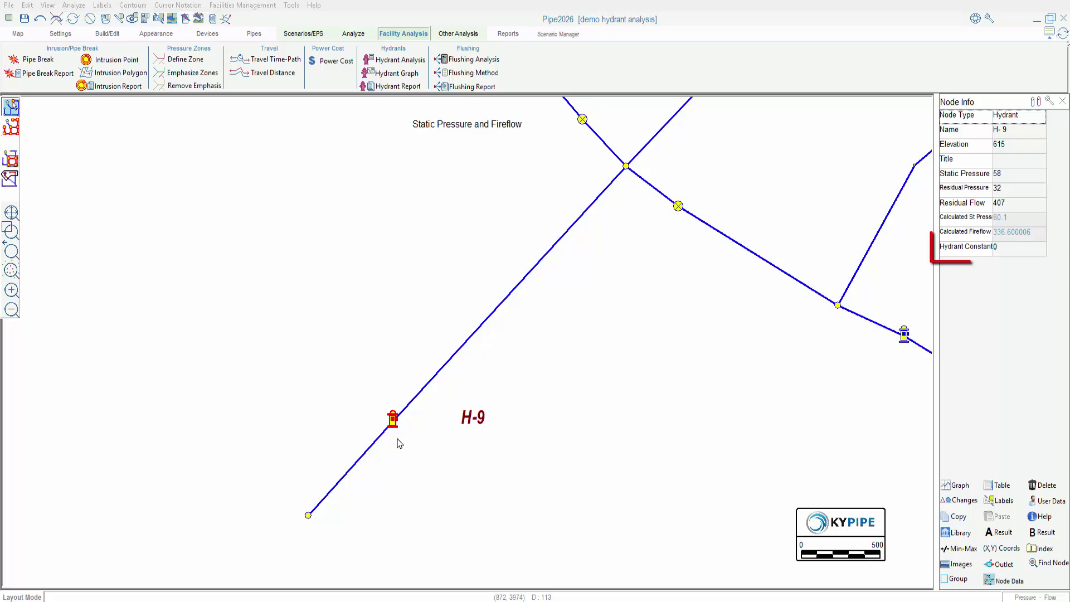
left_click(1007, 250)
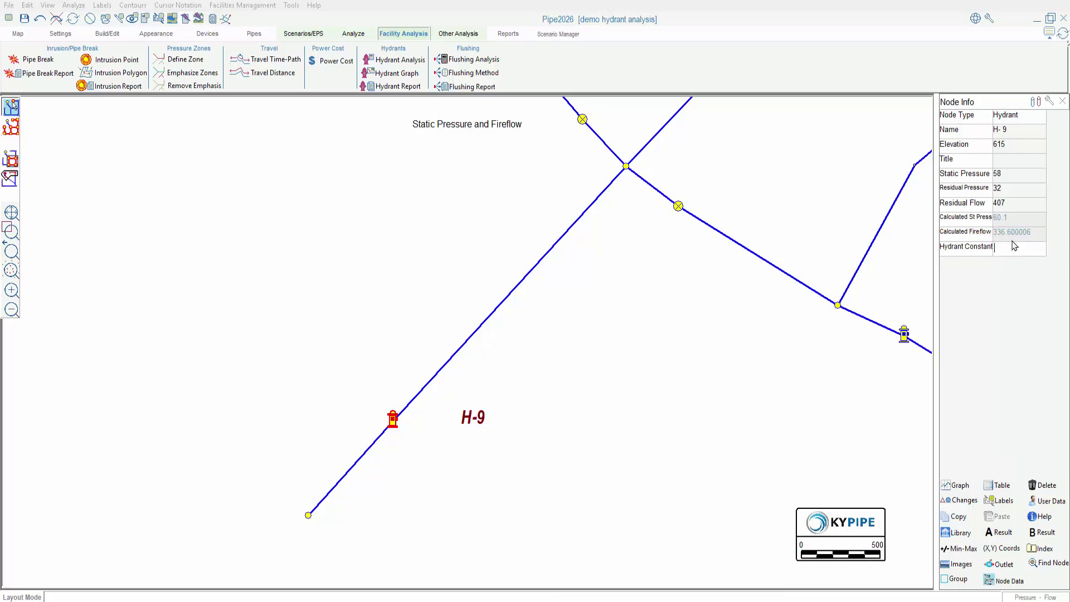
type("130")
key("Return")
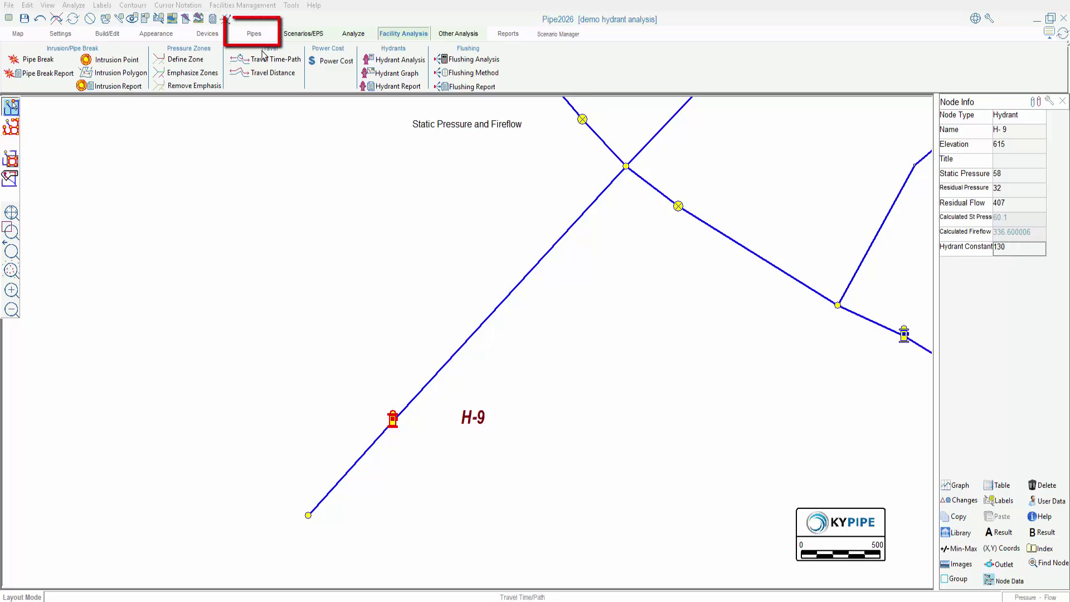
Calculate a hydrant constant with the Hose and Nozzle Constants tool for a 2.75-inch hydrant orifice and discharge coefficient 0.7, and exit the tool.
left_click(254, 33)
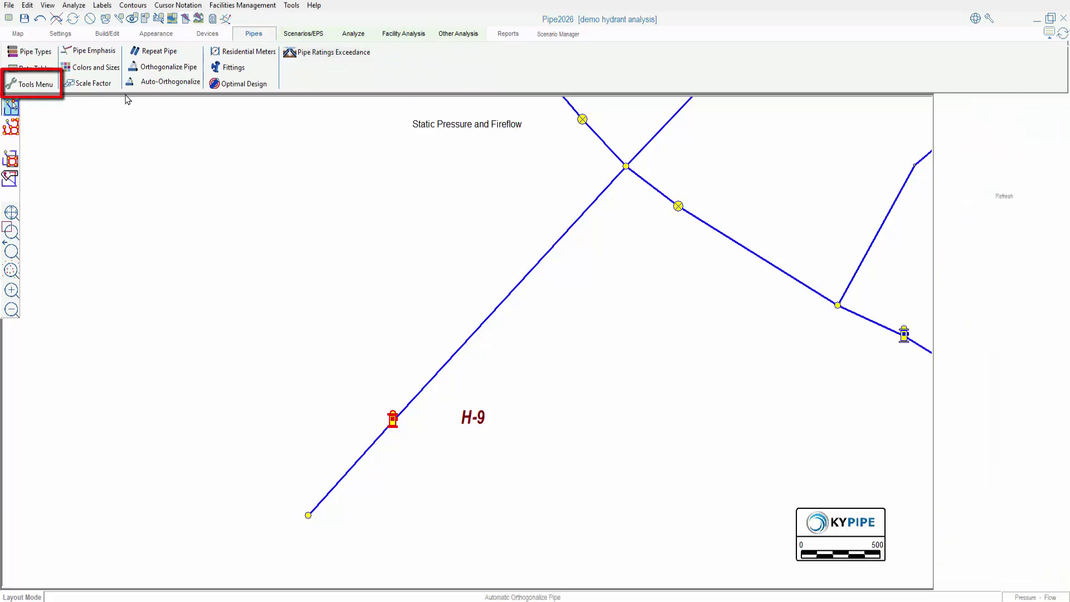
left_click(32, 84)
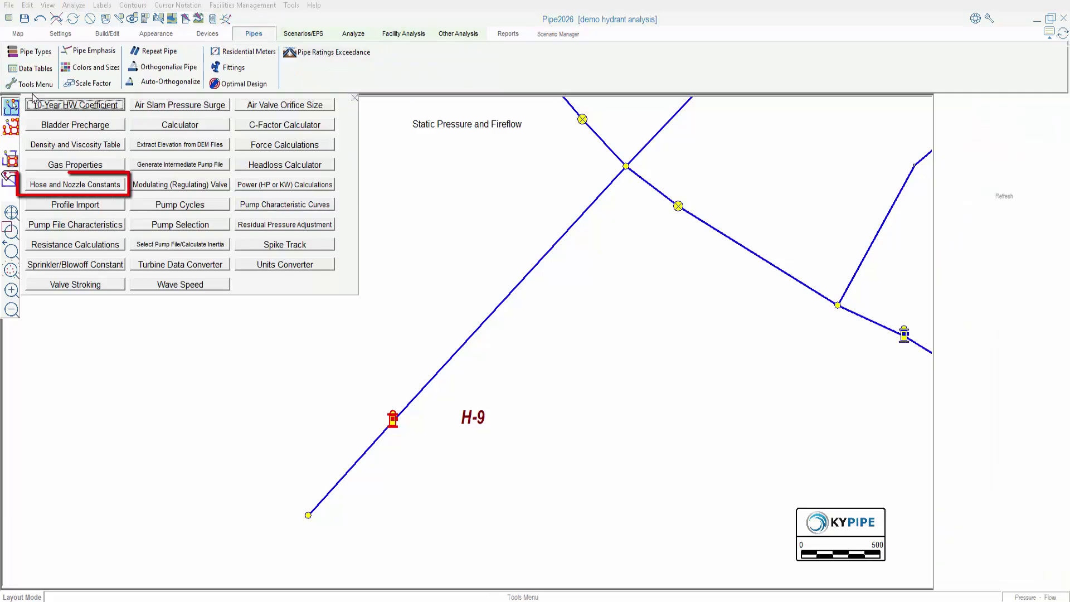
left_click(40, 185)
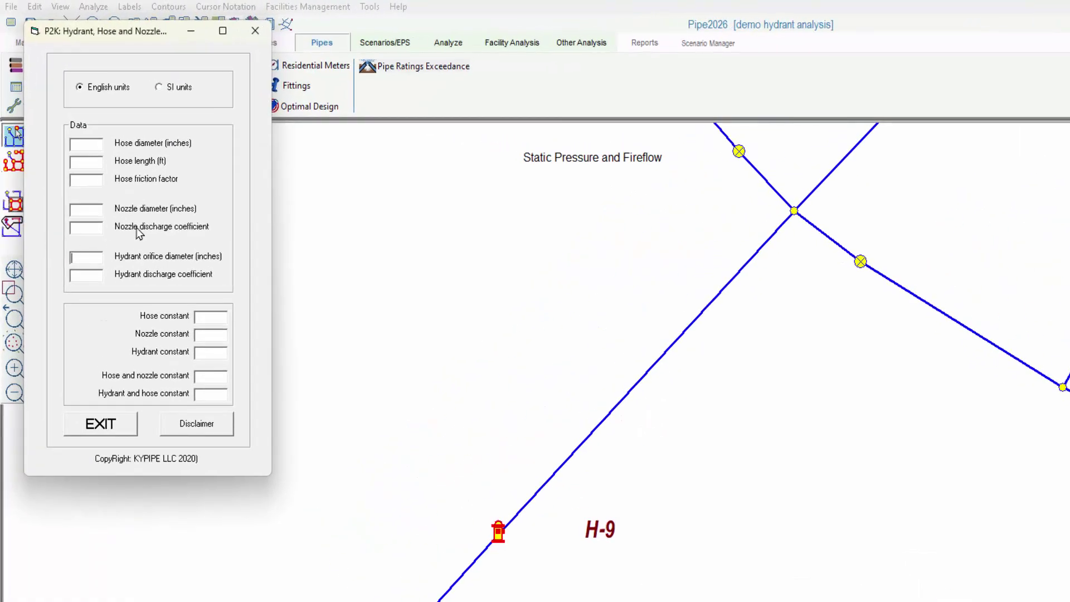
type("2.75")
left_click(84, 274)
type("0.7")
left_click(100, 423)
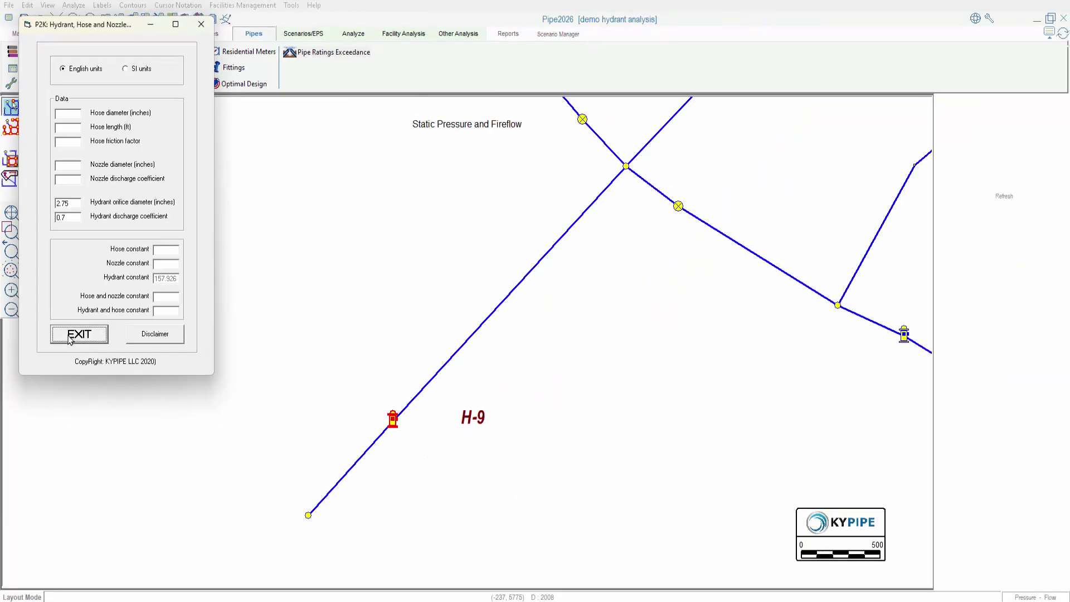
Set the Hydrant Constant of hydrant H-9 to 157.9.
left_click(394, 424)
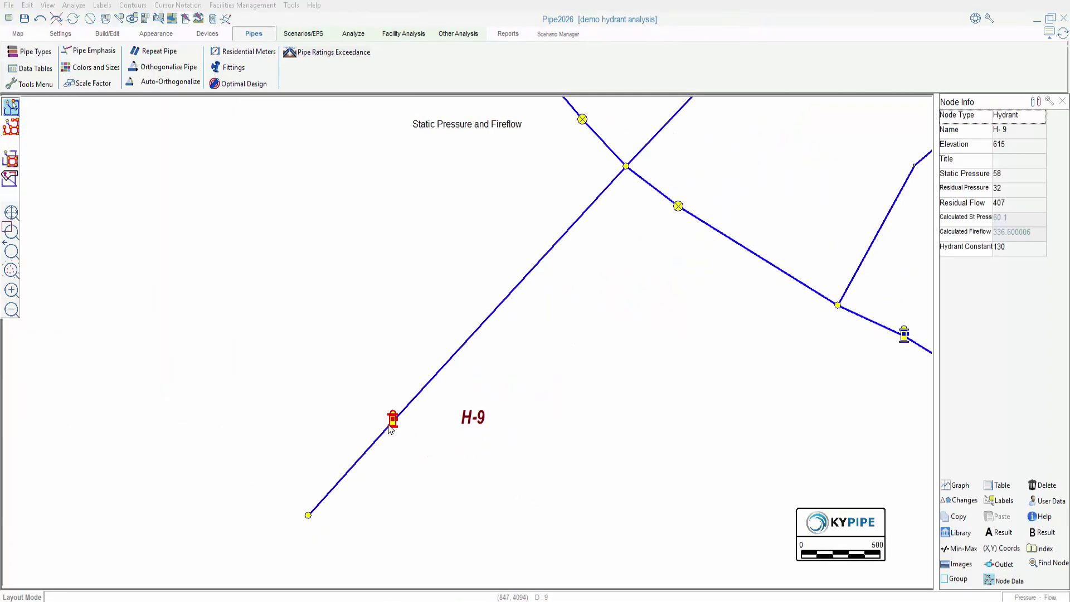
left_click(1012, 246)
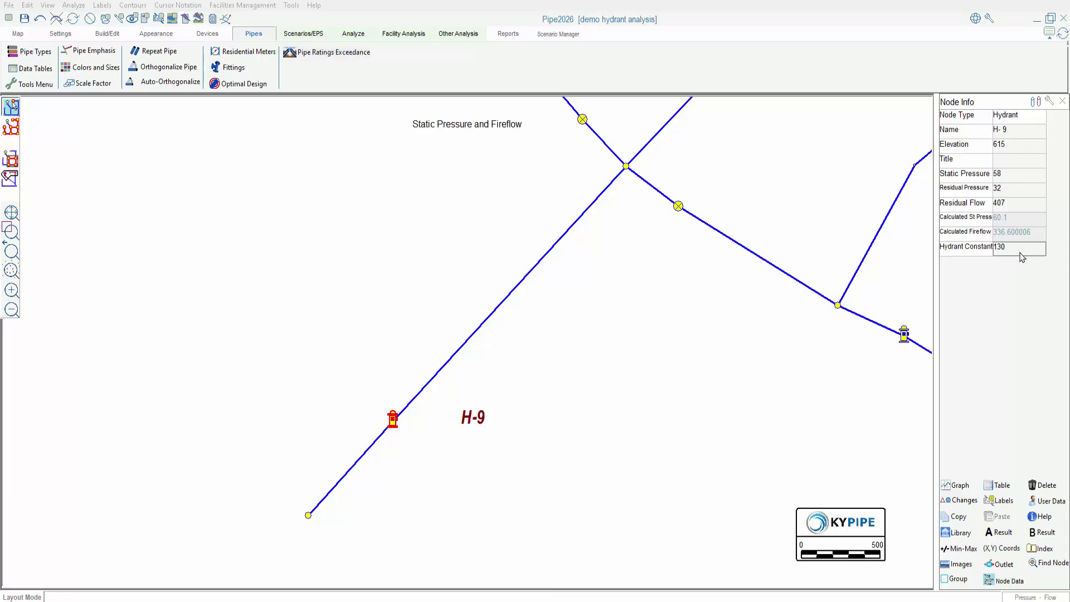
type("15")
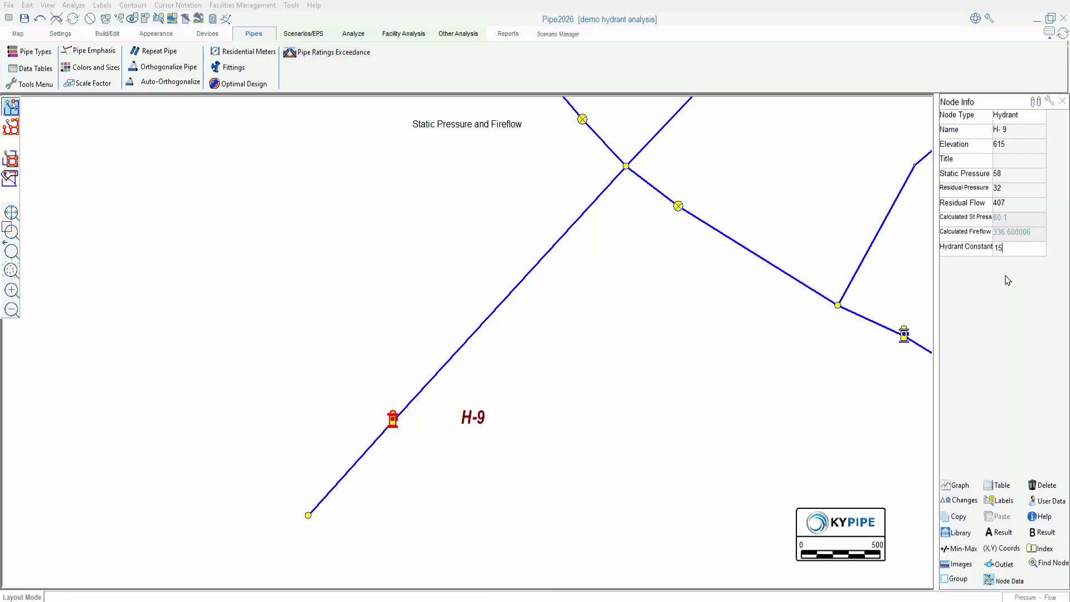
type("7.9")
Run the hydrant analysis, display the FireFlow/Hydrant Report, and return to the map.
left_click(186, 20)
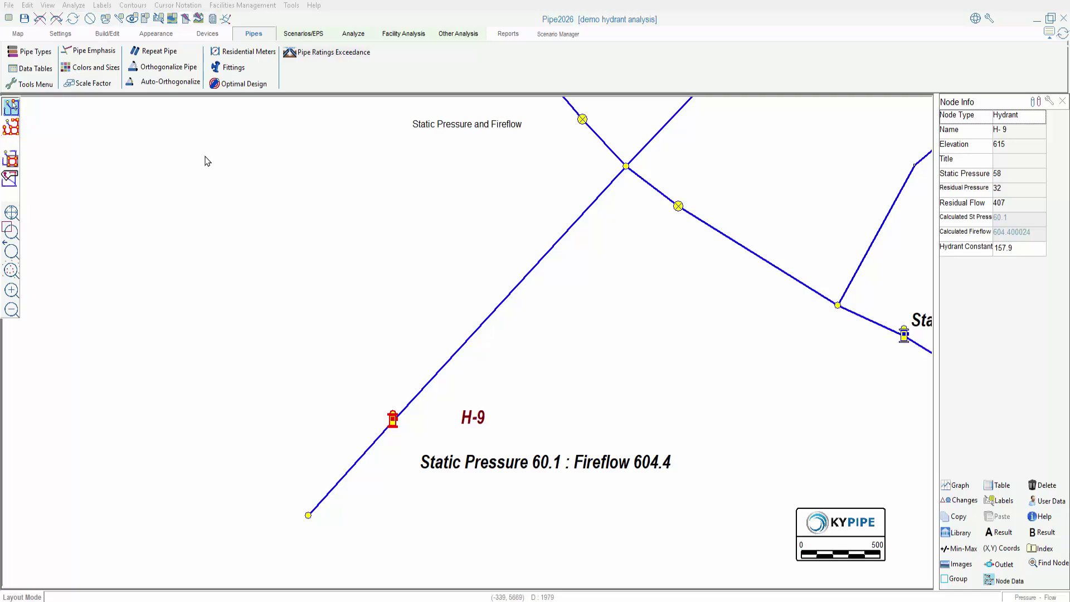
left_click(214, 19)
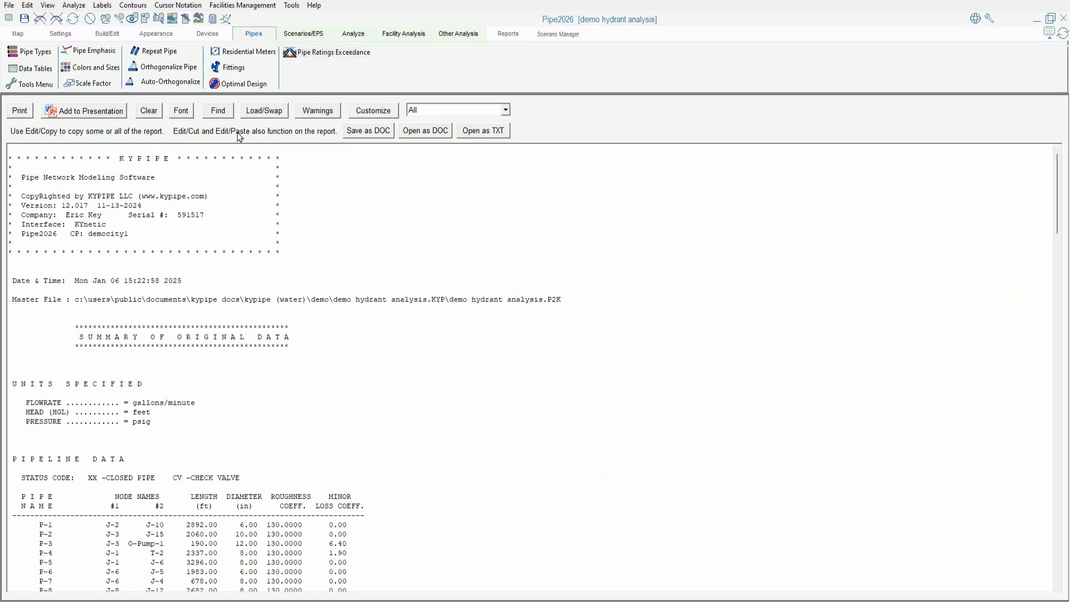
left_click(507, 112)
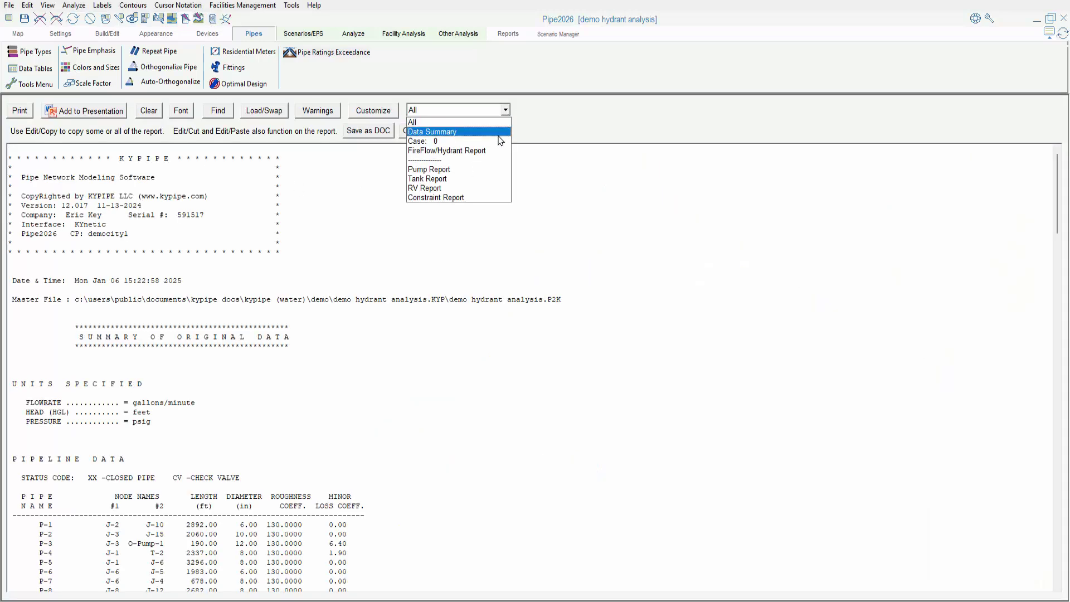
left_click(484, 155)
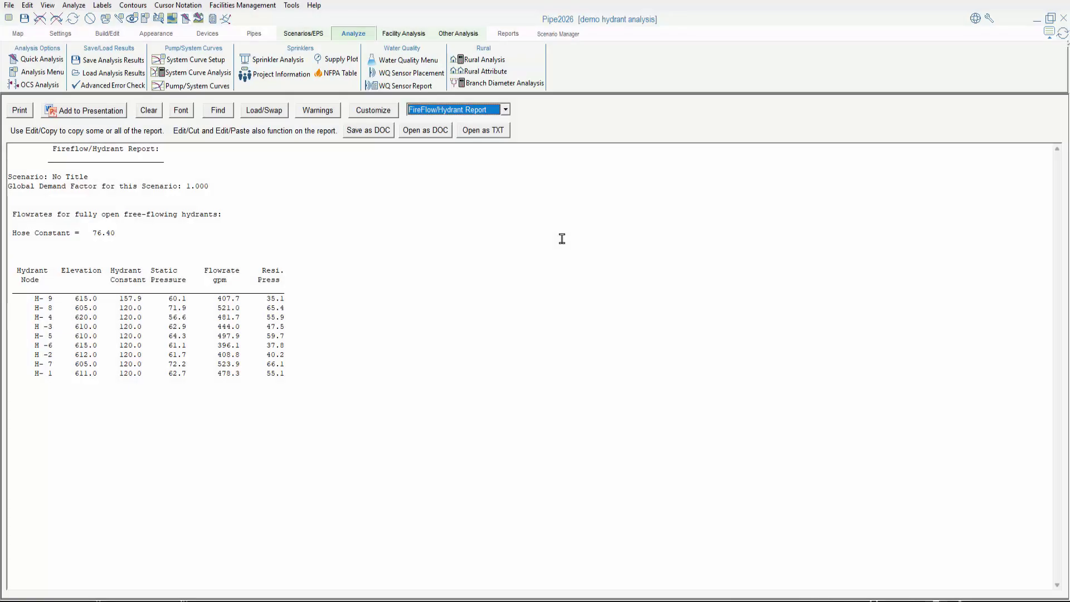
left_click(224, 20)
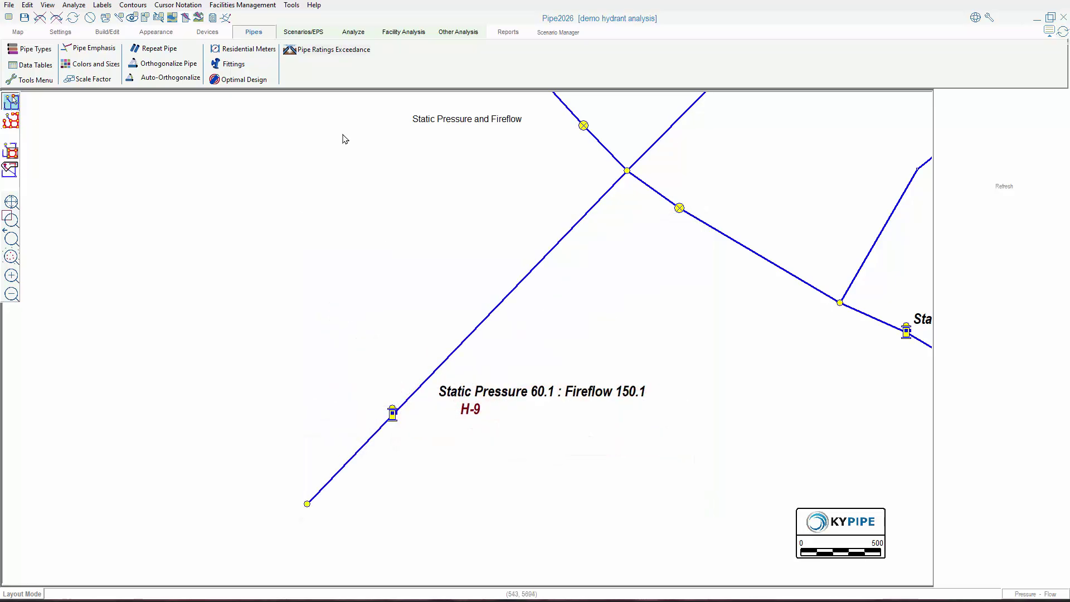
Set the fireflow analysis to Hydrant Flow - fire hose attached for All Hydrants, and leave the setup without analyzing.
left_click(353, 32)
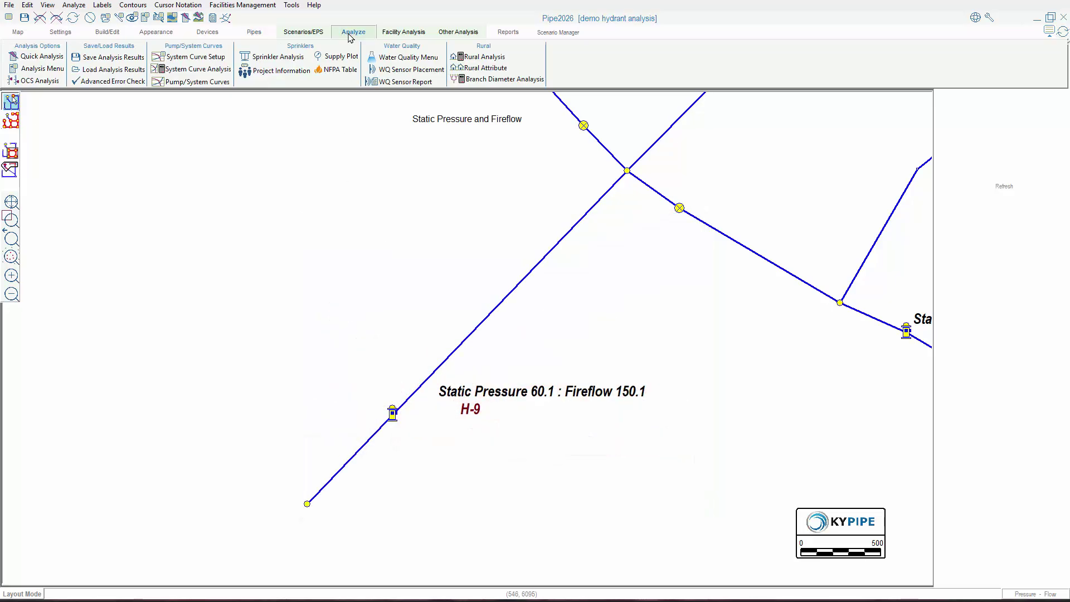
left_click(42, 68)
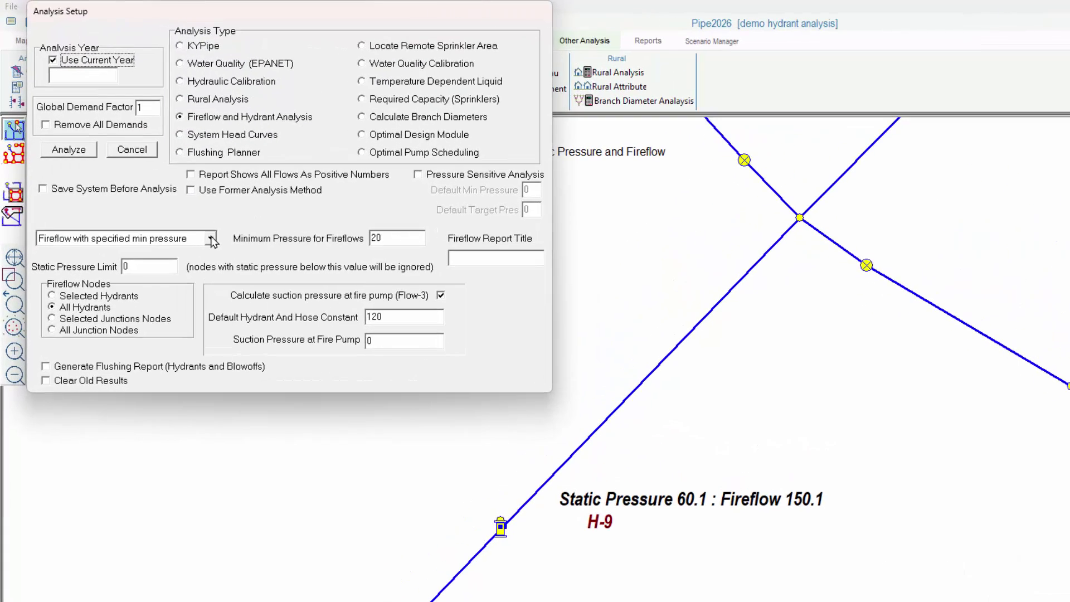
left_click(196, 222)
left_click(177, 254)
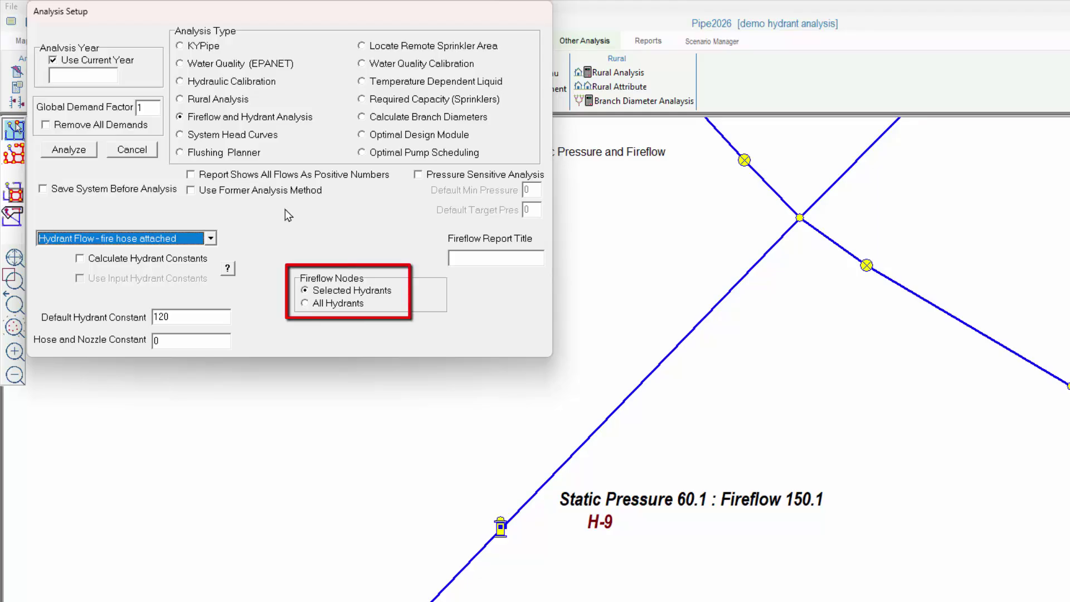
left_click(305, 302)
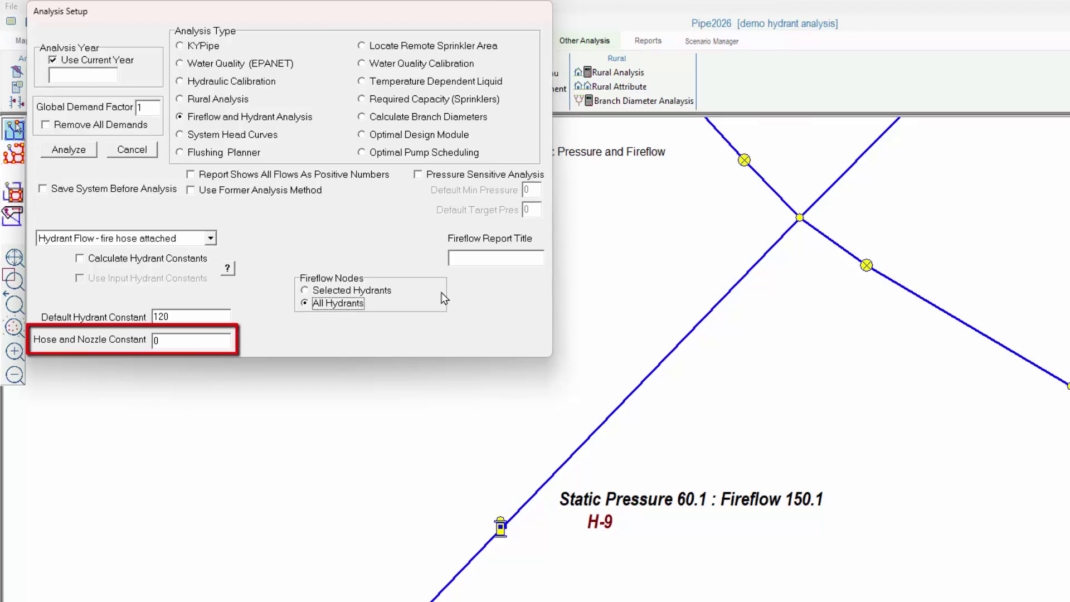
left_click(137, 150)
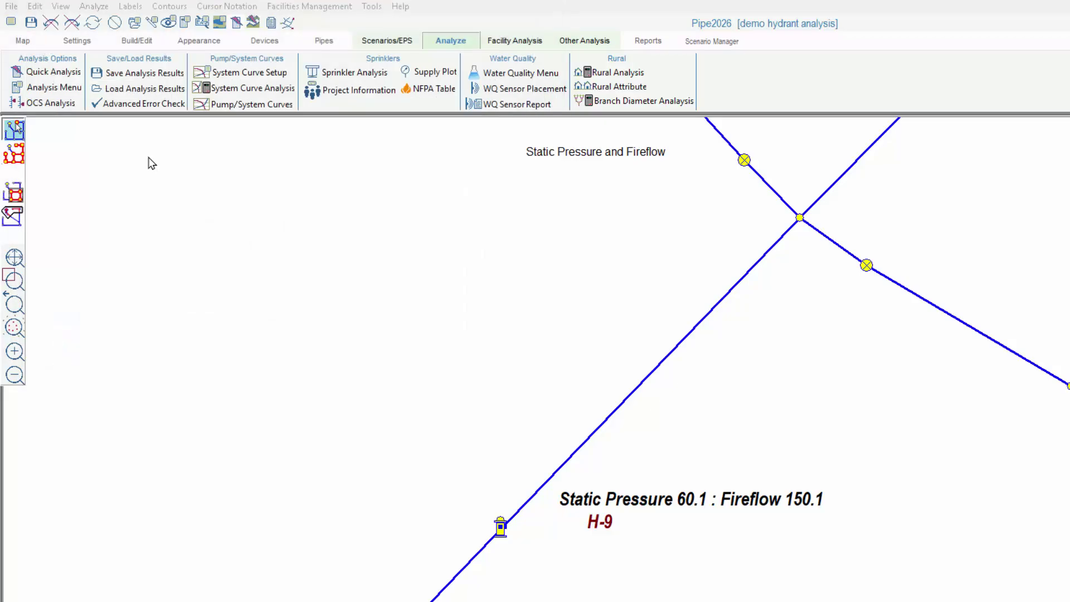
Open the Hose and Nozzle Constants tool and enter hose diameter 4 inches, hose length 100 ft and hose friction factor 0.02.
left_click(323, 41)
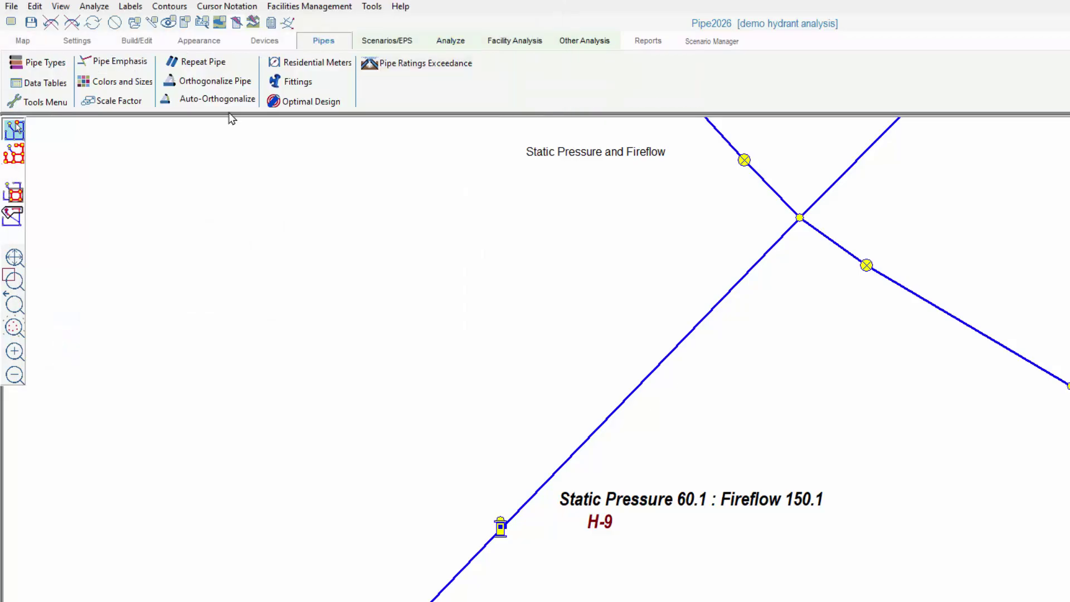
left_click(56, 103)
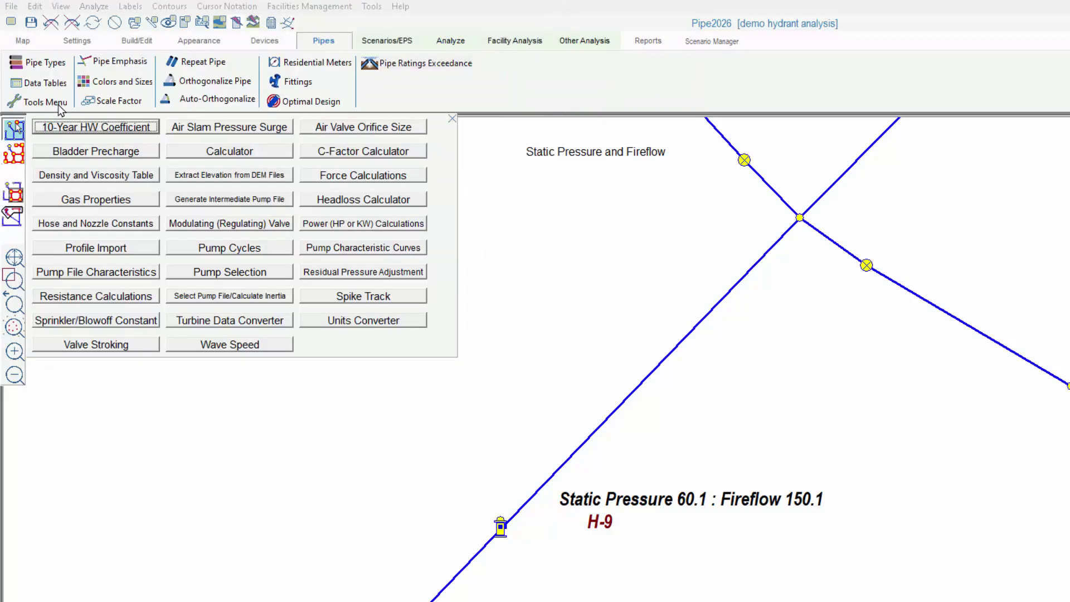
left_click(124, 225)
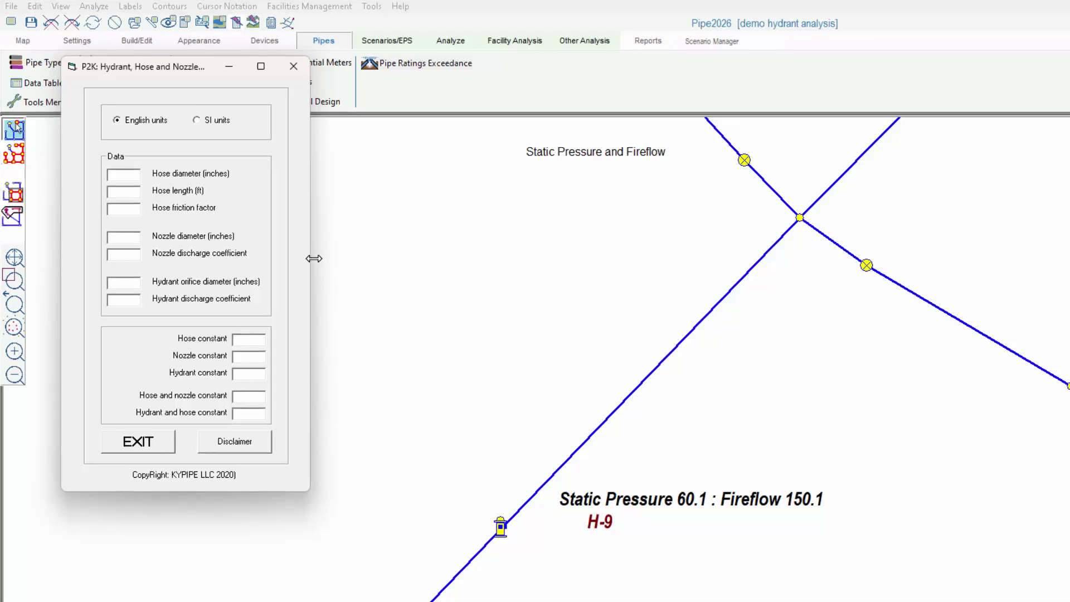
left_click(123, 172)
type("4")
left_click(137, 192)
type("100")
left_click(132, 208)
type("0.02")
Calculate the hose and nozzle constant for a 1-inch nozzle with discharge coefficient 0.7, and exit the tool.
type("1")
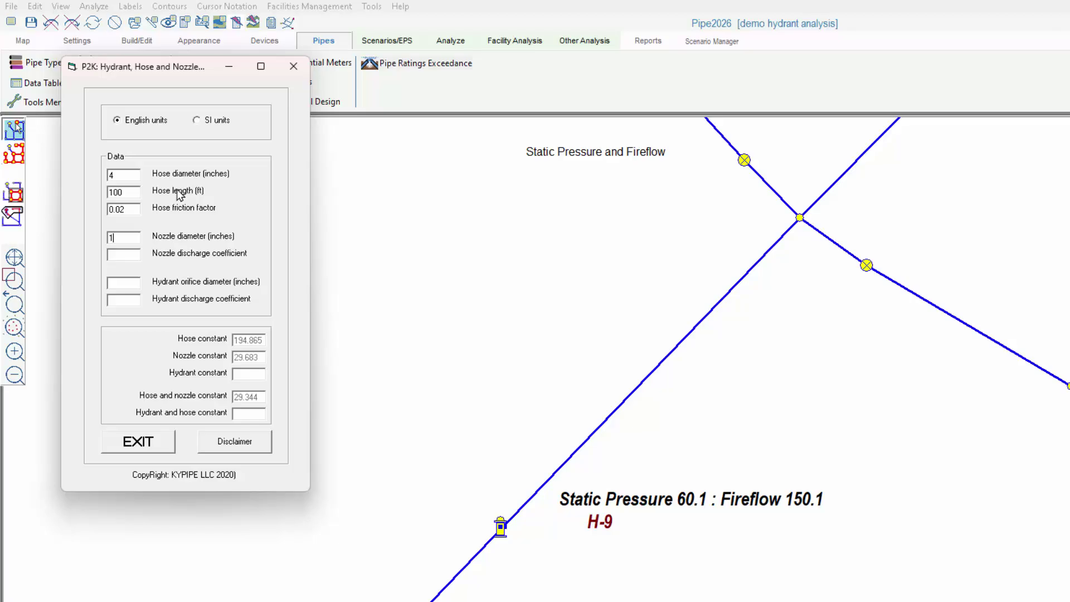
left_click(133, 252)
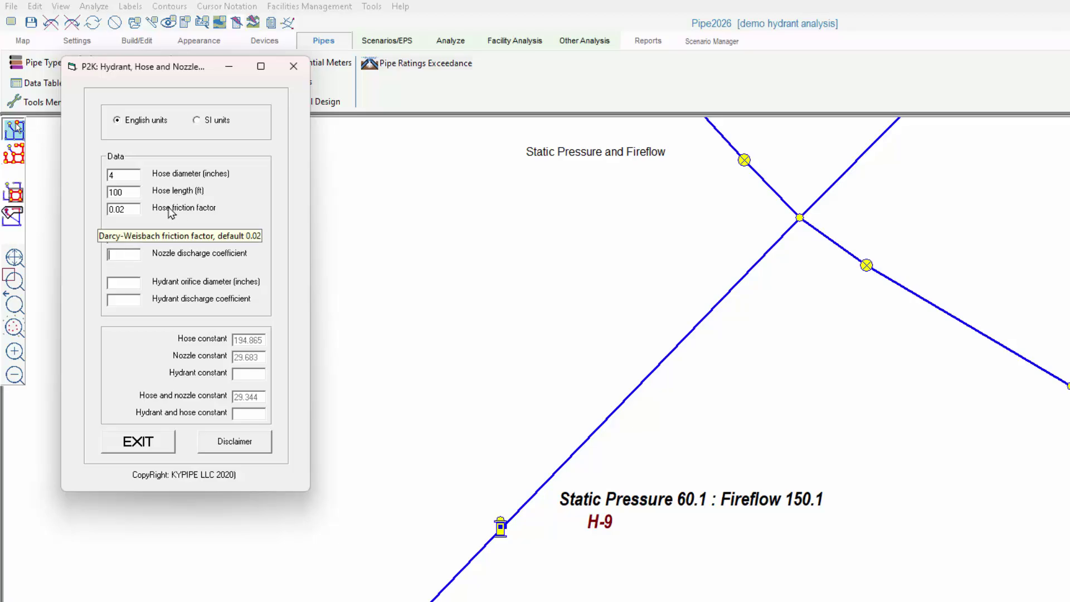
type("0.7")
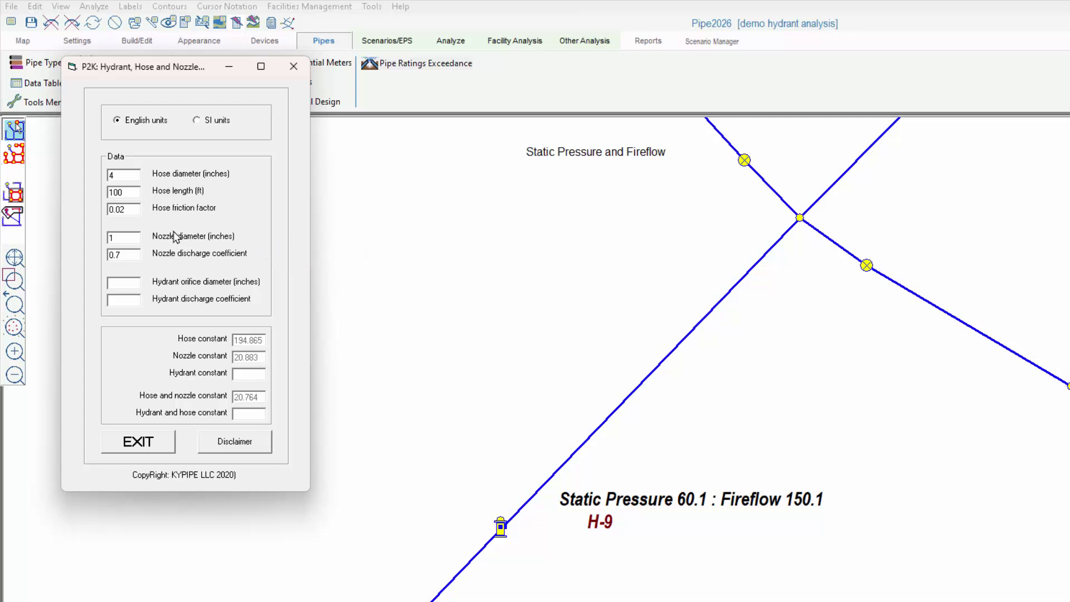
left_click(147, 444)
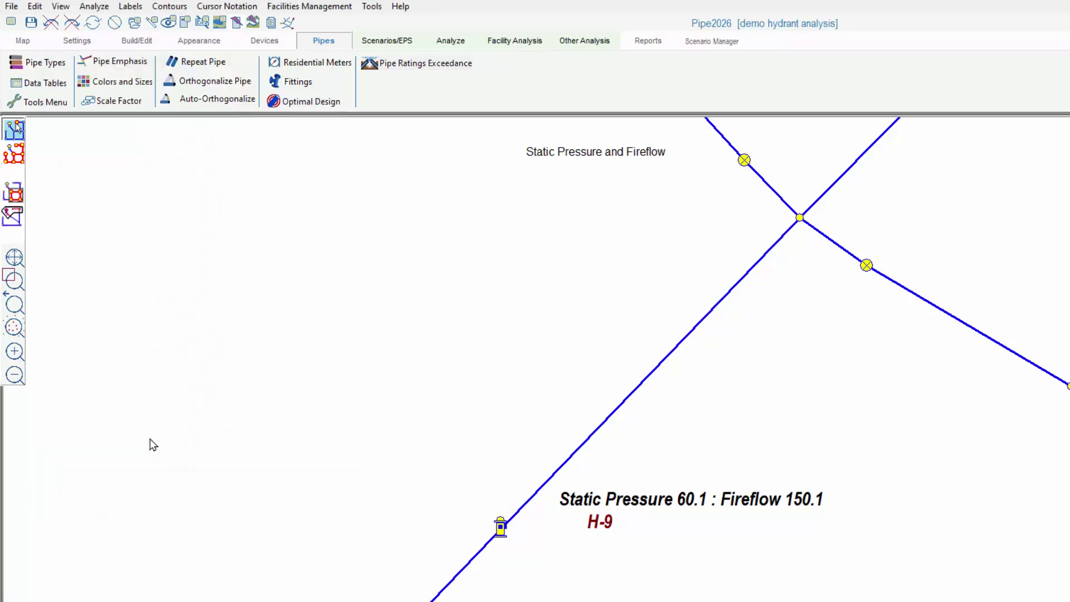
Set the Hose and Nozzle Constant to 20.76 in the analysis setup and run the hydrant flow analysis.
left_click(450, 41)
left_click(67, 89)
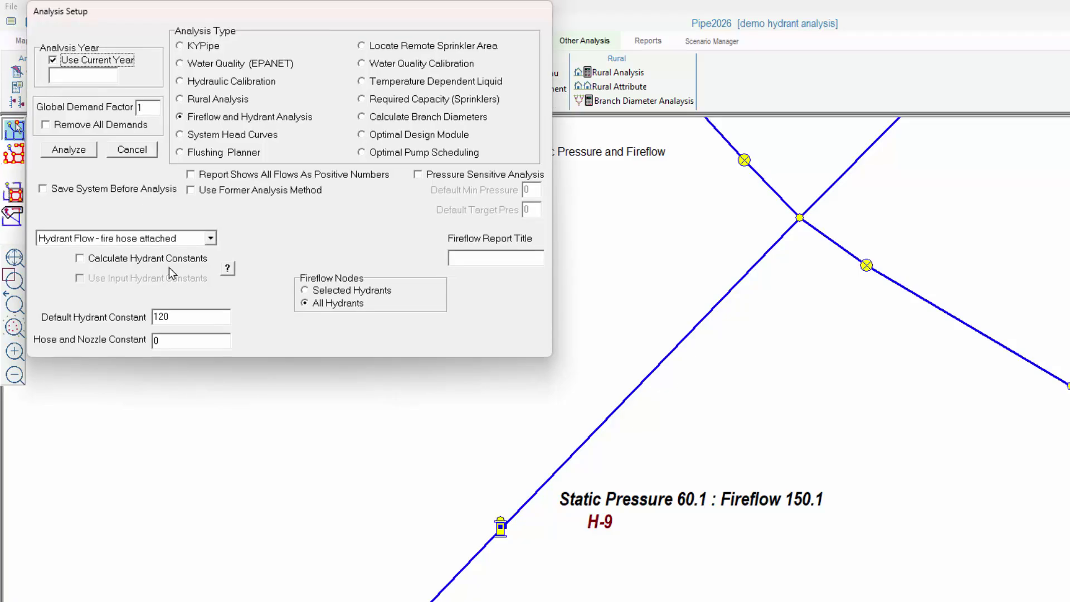
left_click(167, 340)
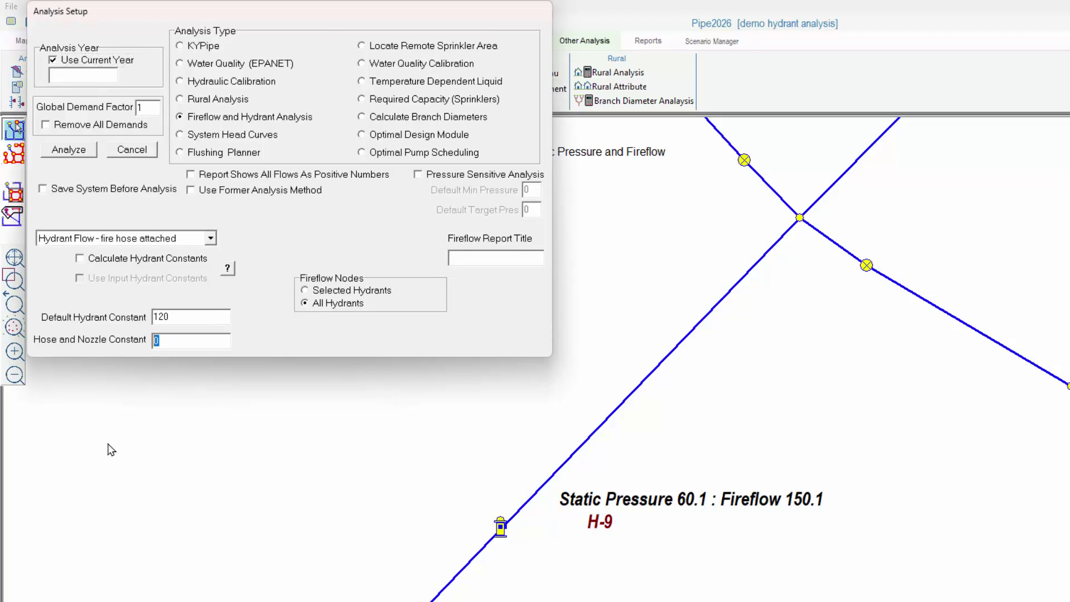
type("20.76")
left_click(83, 150)
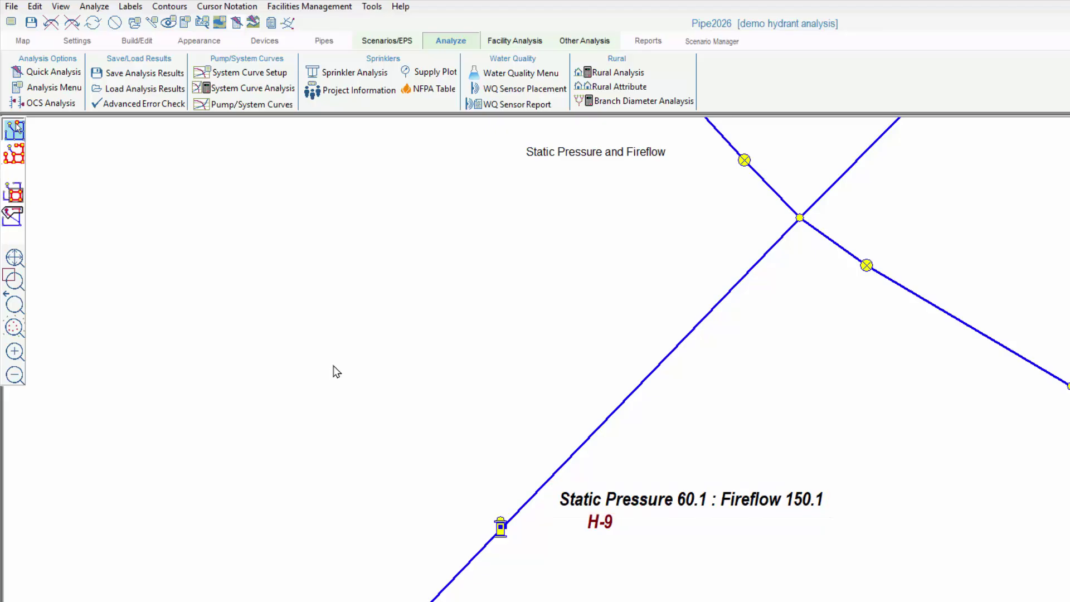
Open the analysis report and show its FireFlow/Hydrant Report section.
left_click(271, 24)
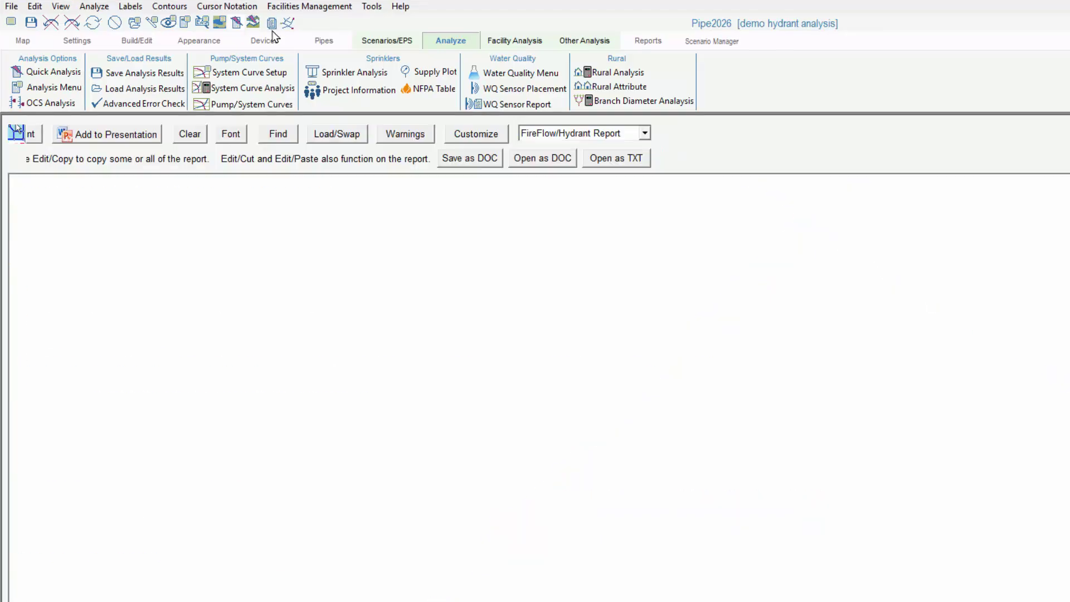
left_click(645, 135)
left_click(637, 182)
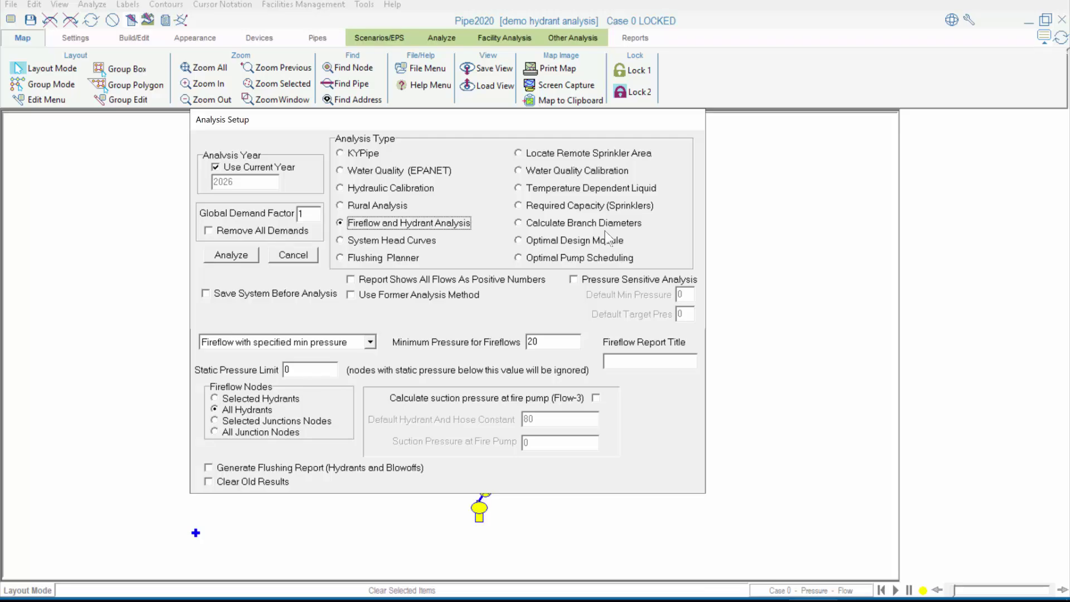
Choose KYPipe as the analysis type and leave the analysis setup without analyzing.
left_click(341, 156)
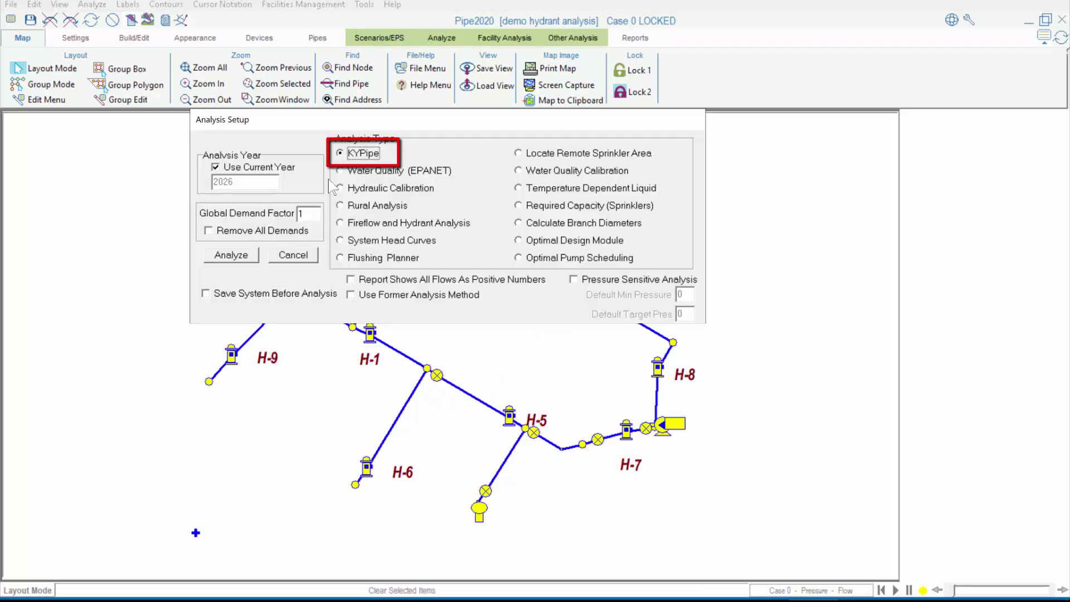
left_click(292, 255)
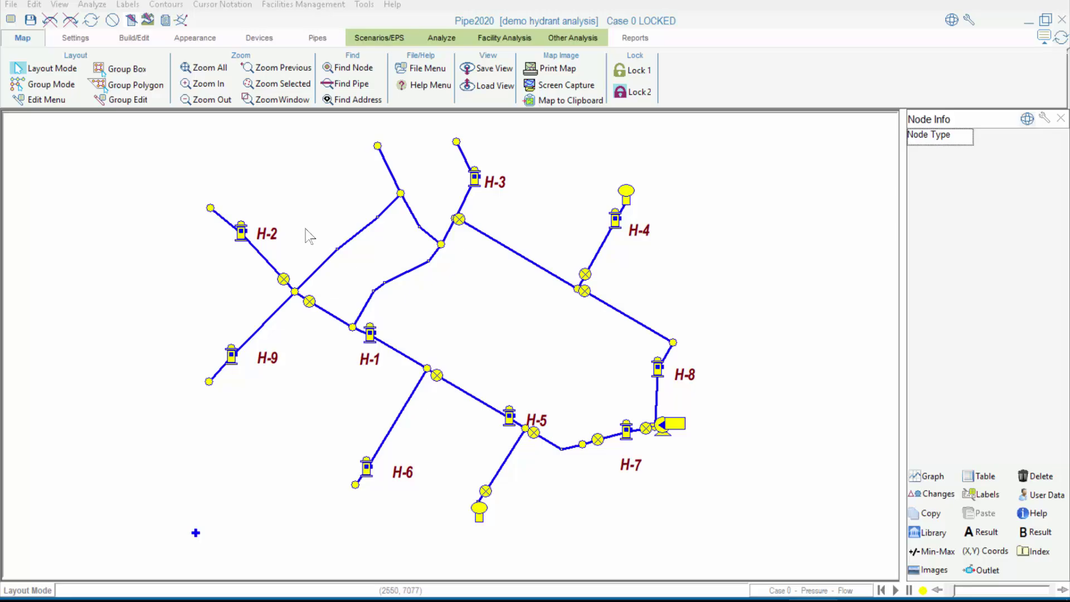
Insert a Blowoff/Nozzle node on the pipe between hydrant H-2 and its dead-end junction.
left_click(226, 220)
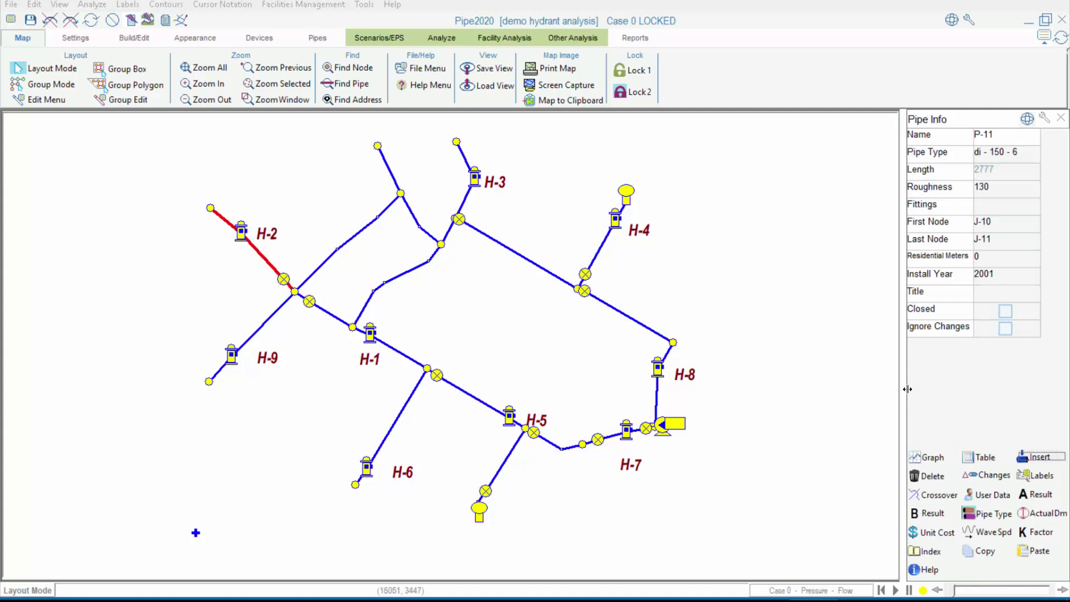
left_click(1035, 457)
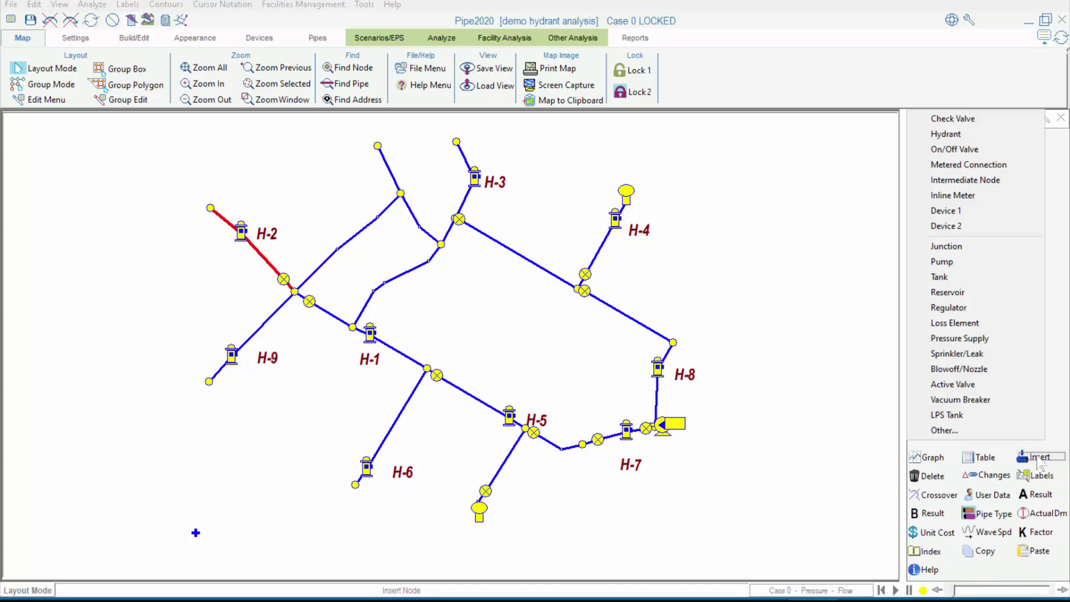
left_click(1003, 369)
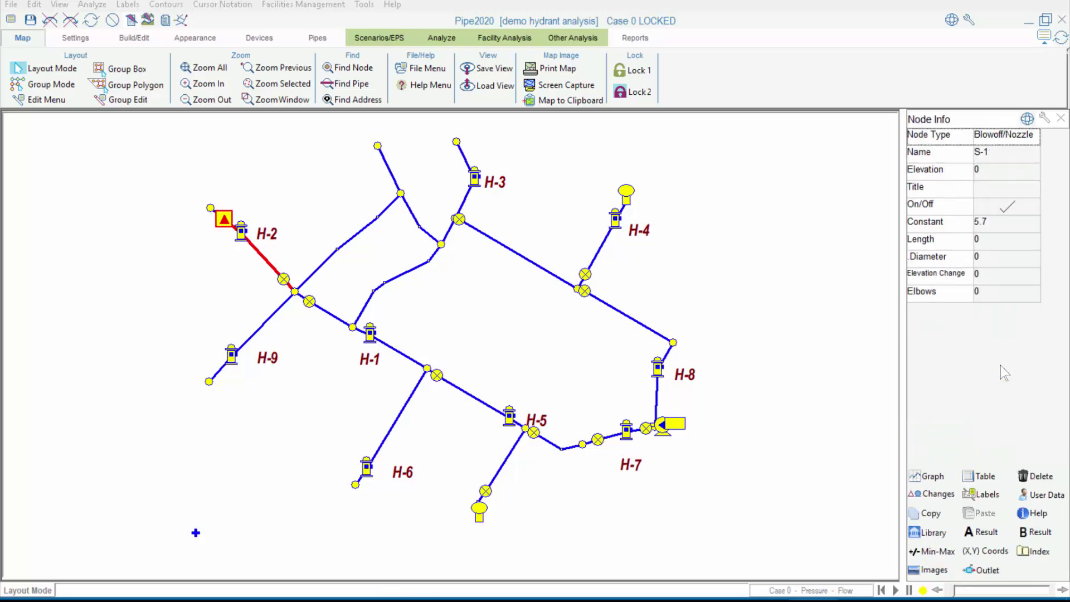
Set the elevation of blowoff S-1 to 612 and switch it off.
left_click(985, 173)
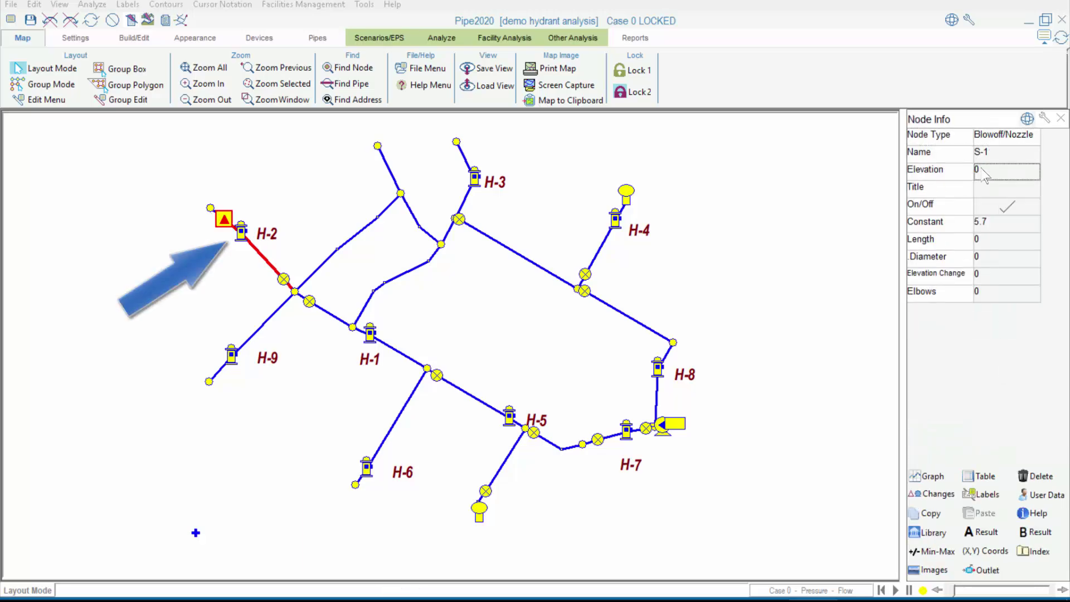
left_click(1004, 168)
key("BackSpace")
type("612")
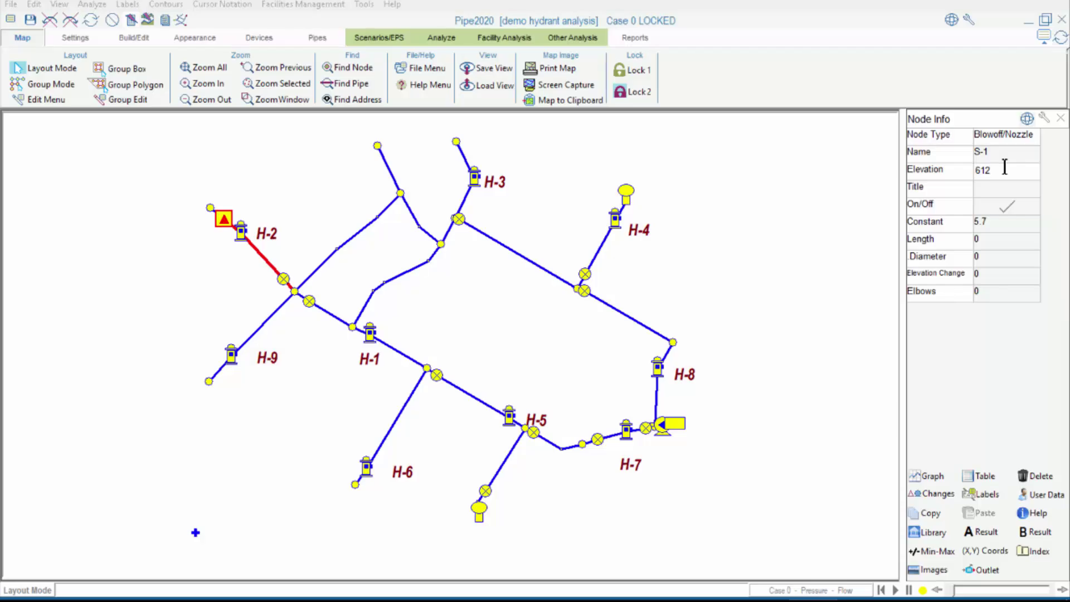
left_click(1007, 207)
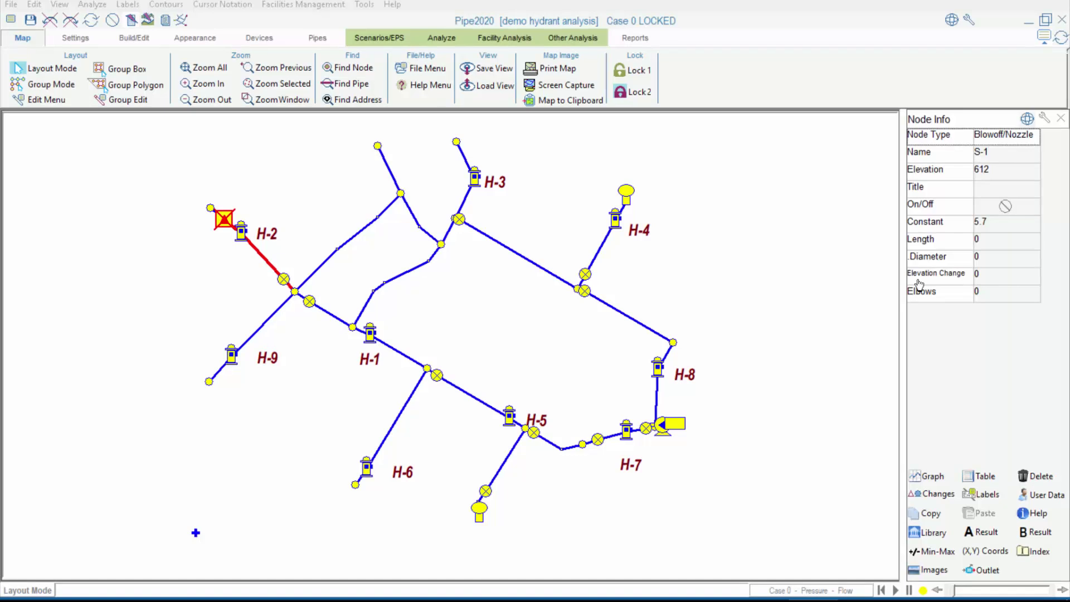
Insert a Blowoff/Nozzle node midway along dead-end pipe P-20 between junctions J-7 and J-13.
left_click(392, 172)
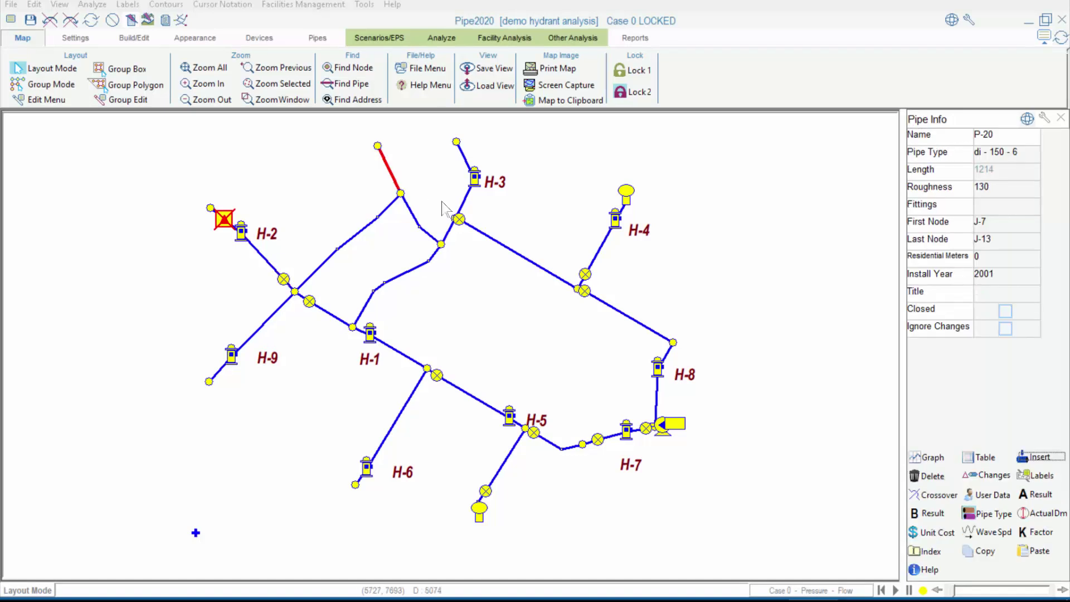
left_click(1021, 457)
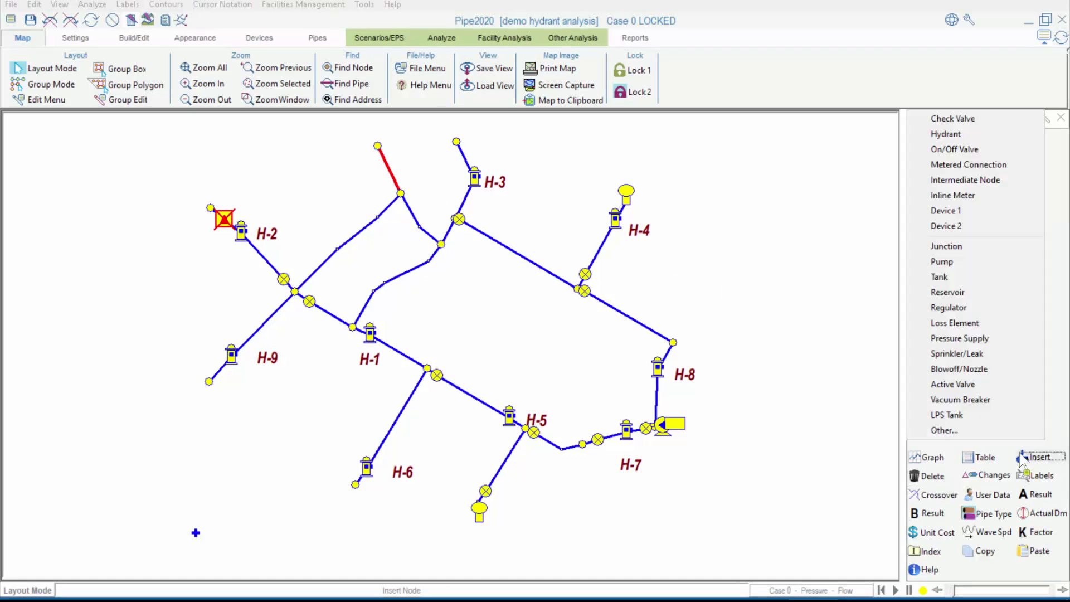
left_click(1017, 430)
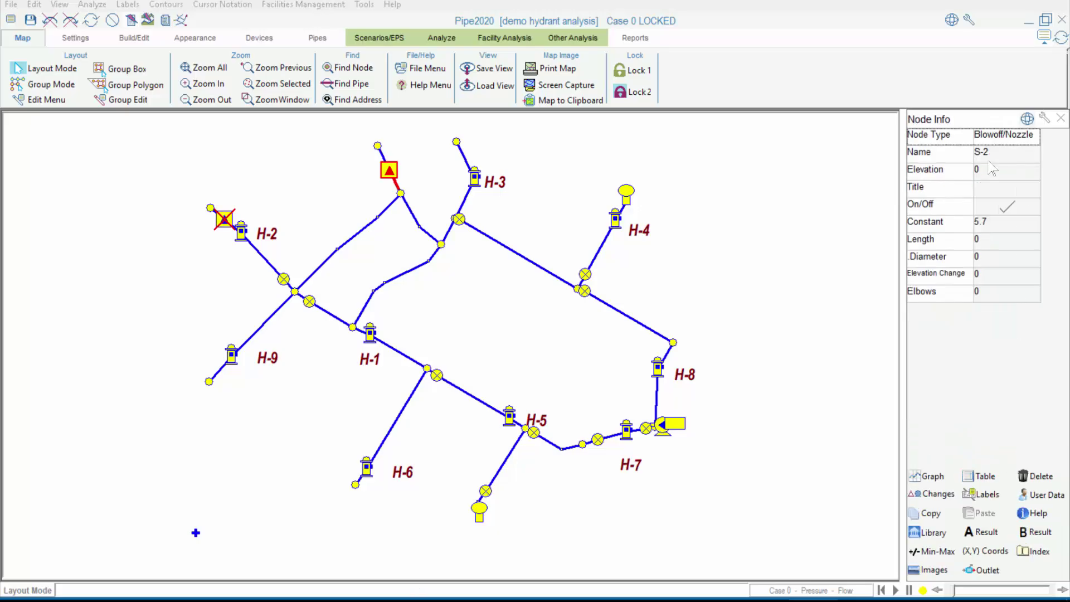
Set the elevation of blowoff S-2 to 630 and switch it off.
left_click(994, 170)
key("BackSpace")
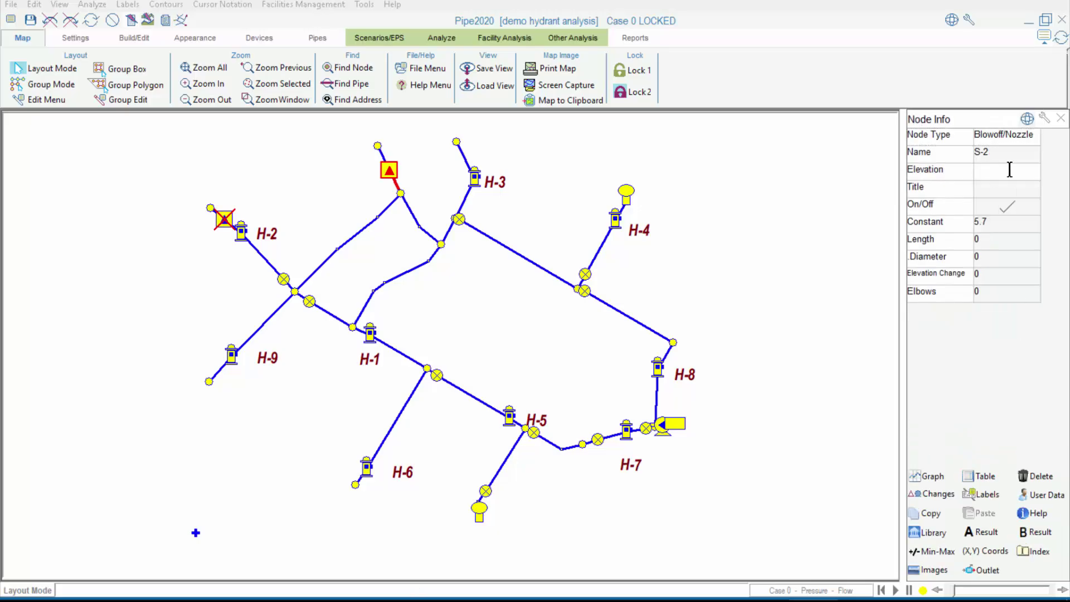
type("630")
left_click(1010, 206)
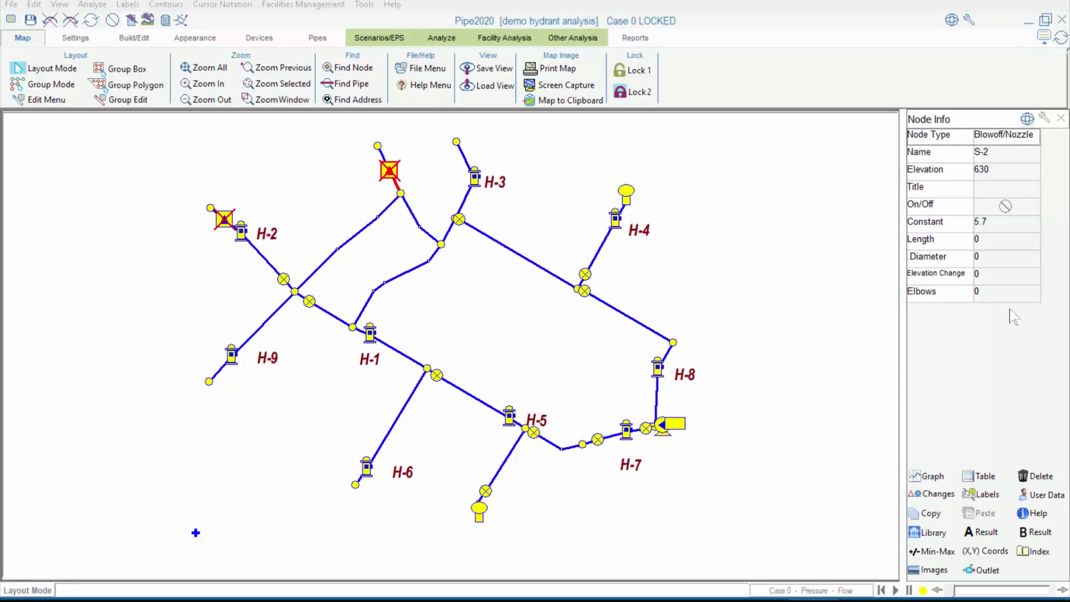
Compute the sprinkler/blowoff constant from a 2-inch orifice diameter with a discharge coefficient of 0.62 and specific gravity 1.
left_click(324, 37)
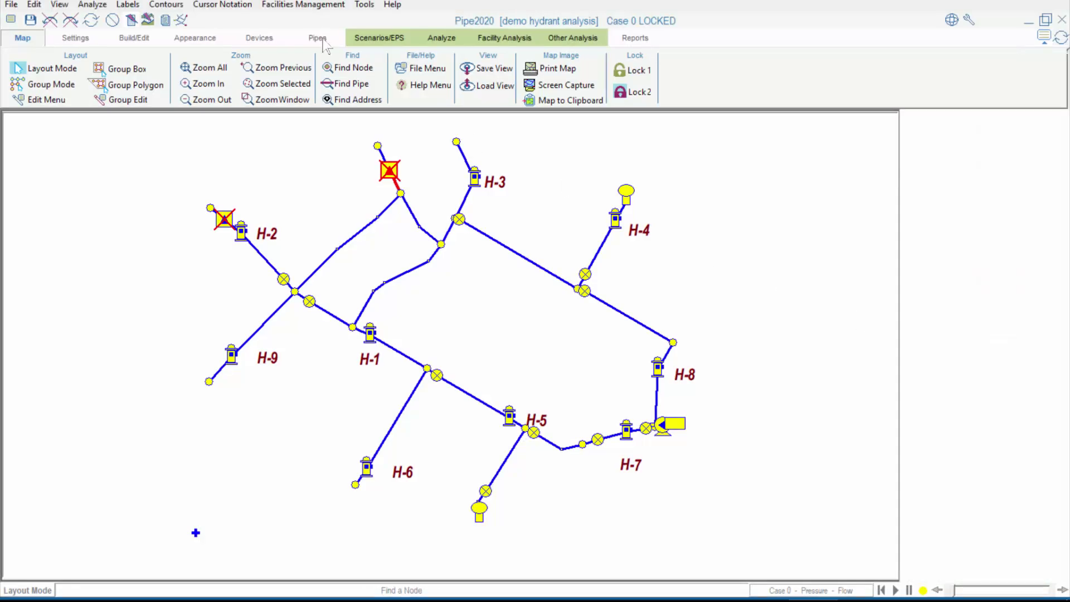
left_click(317, 37)
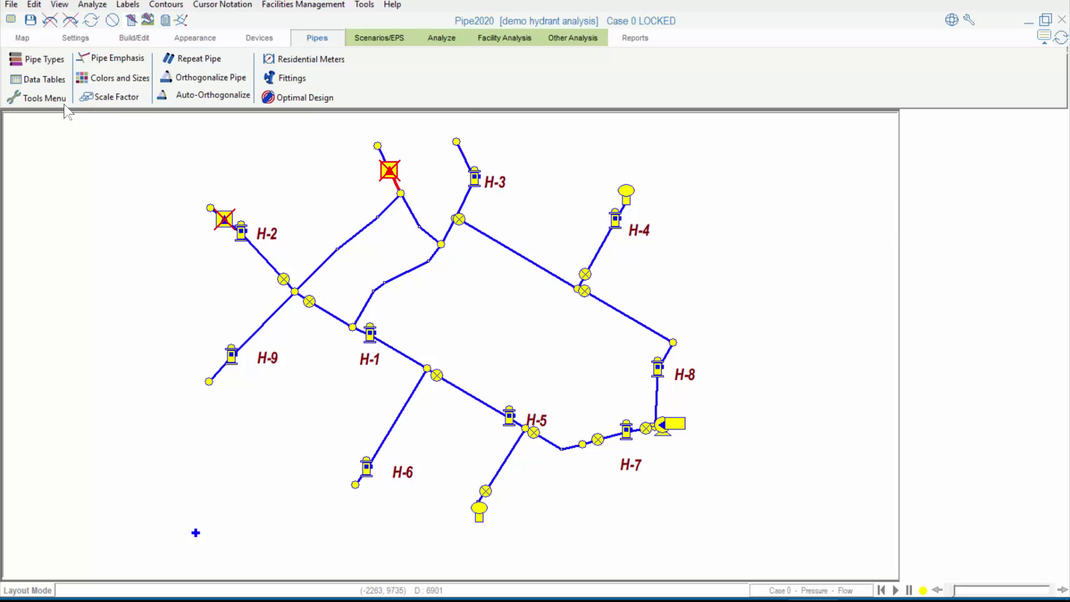
left_click(49, 99)
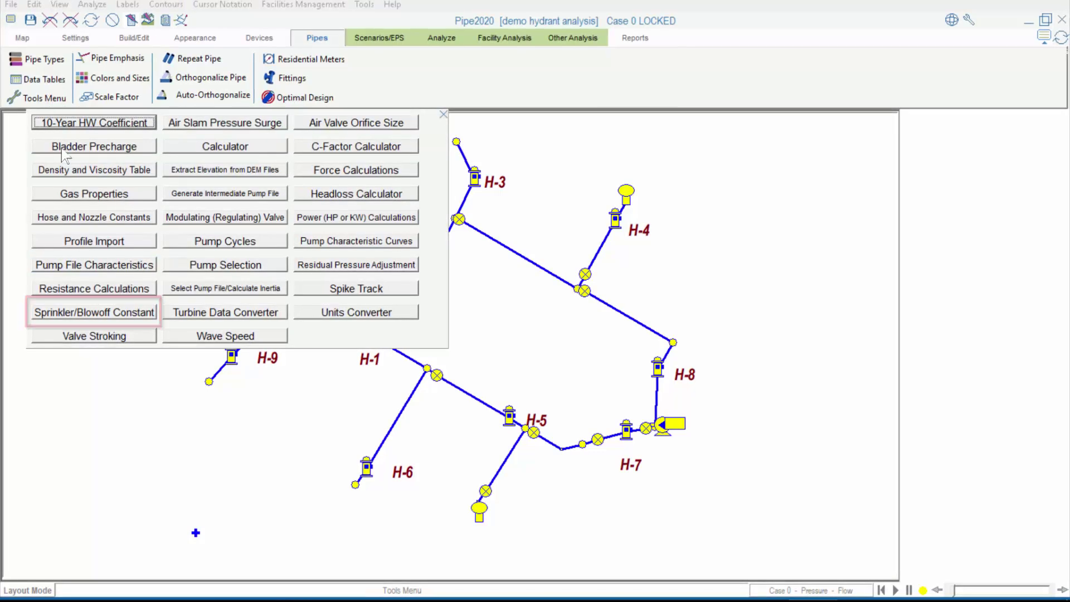
left_click(101, 317)
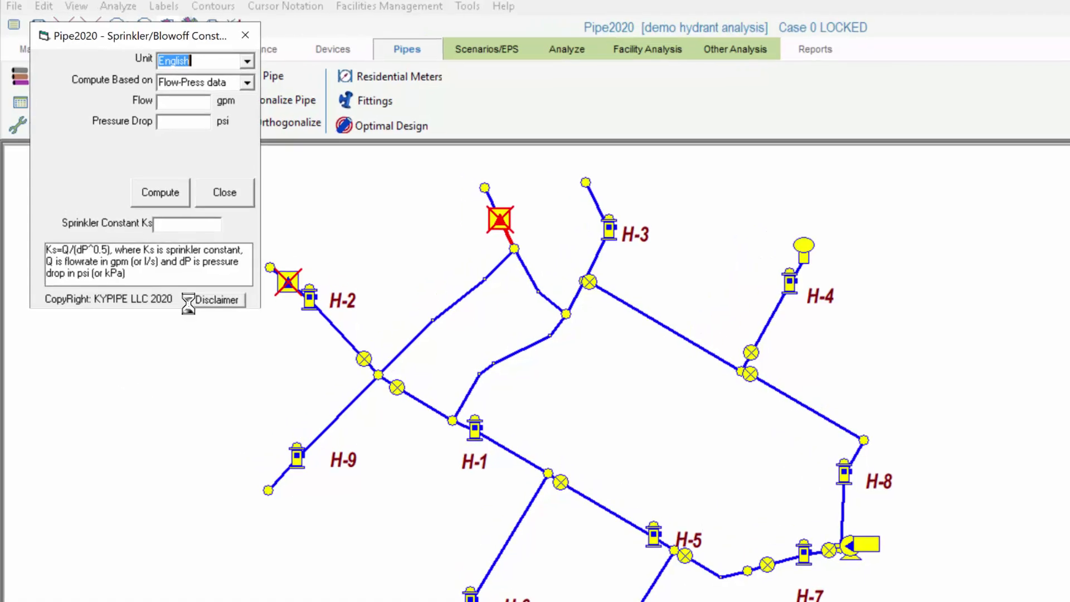
left_click(247, 82)
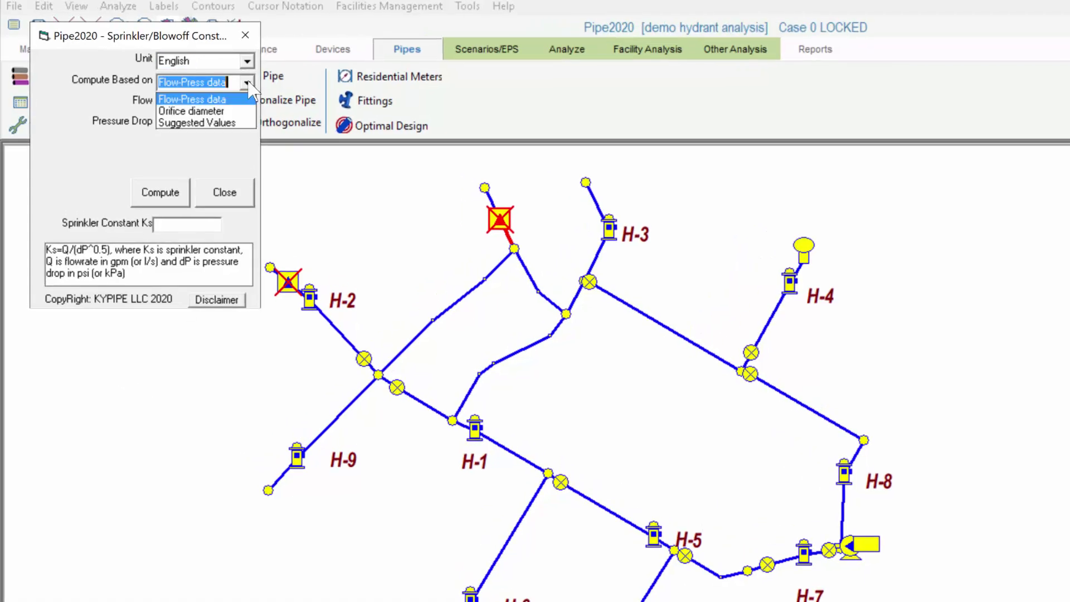
left_click(249, 112)
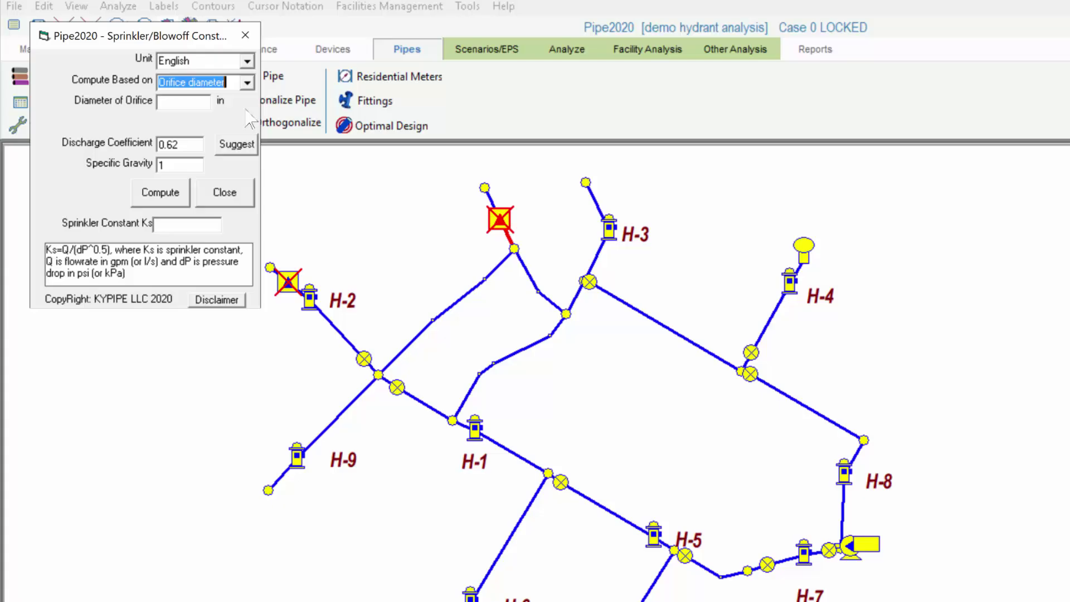
left_click(166, 102)
type("2")
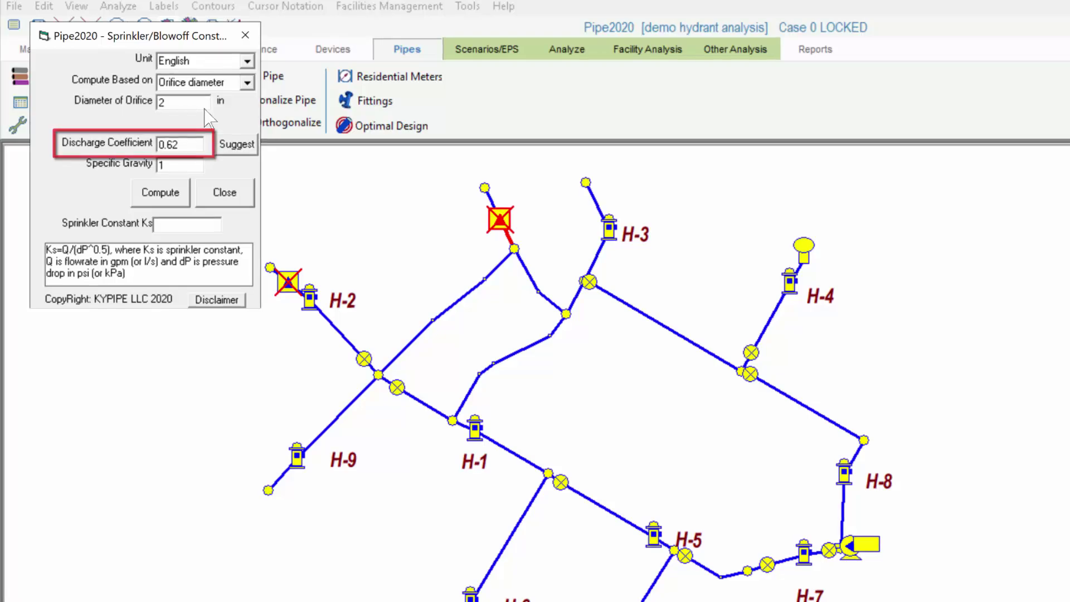
left_click(185, 190)
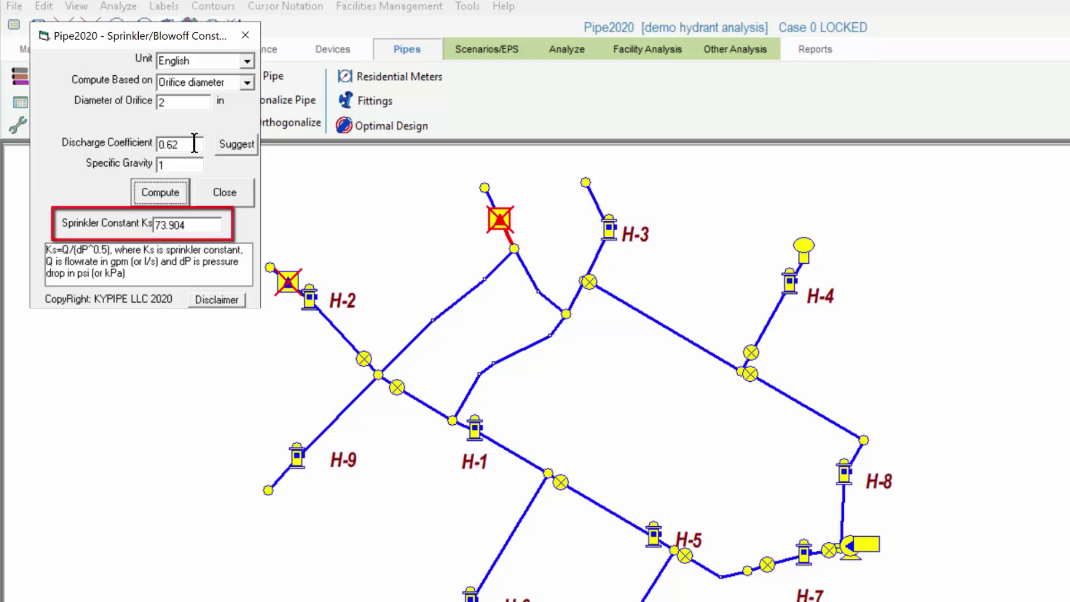
left_click(248, 35)
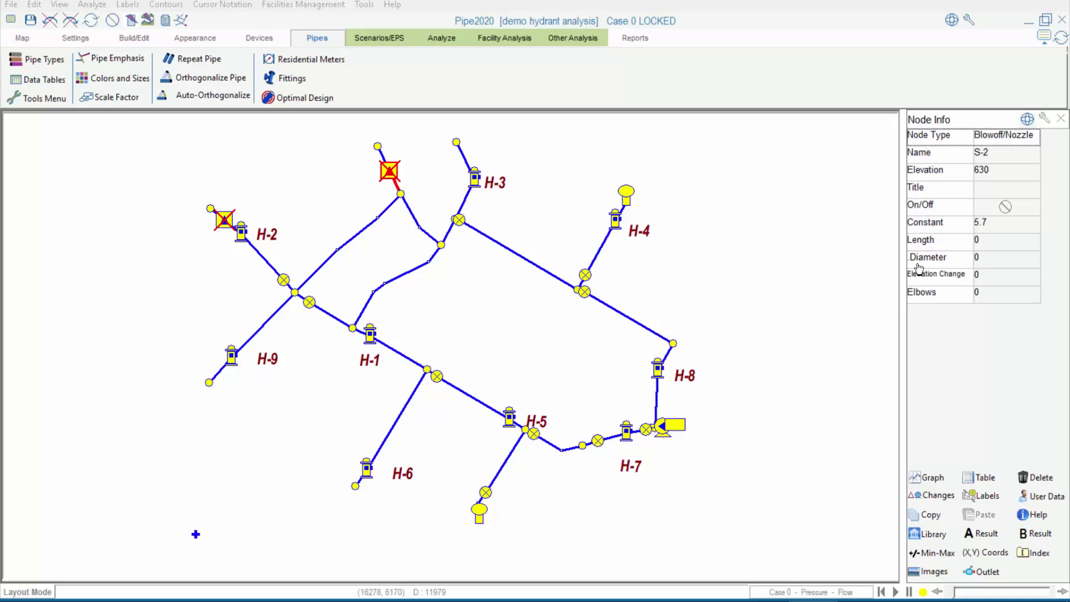
Set the constant of blowoffs S-2 and S-1 to 73.9.
left_click(1009, 221)
type("72.8")
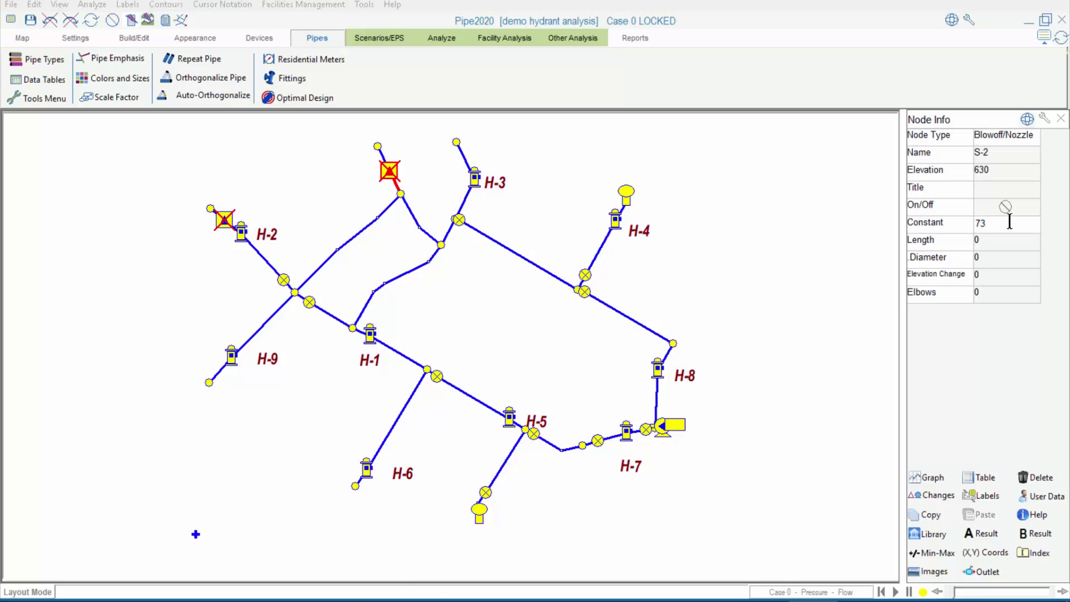
left_click(224, 220)
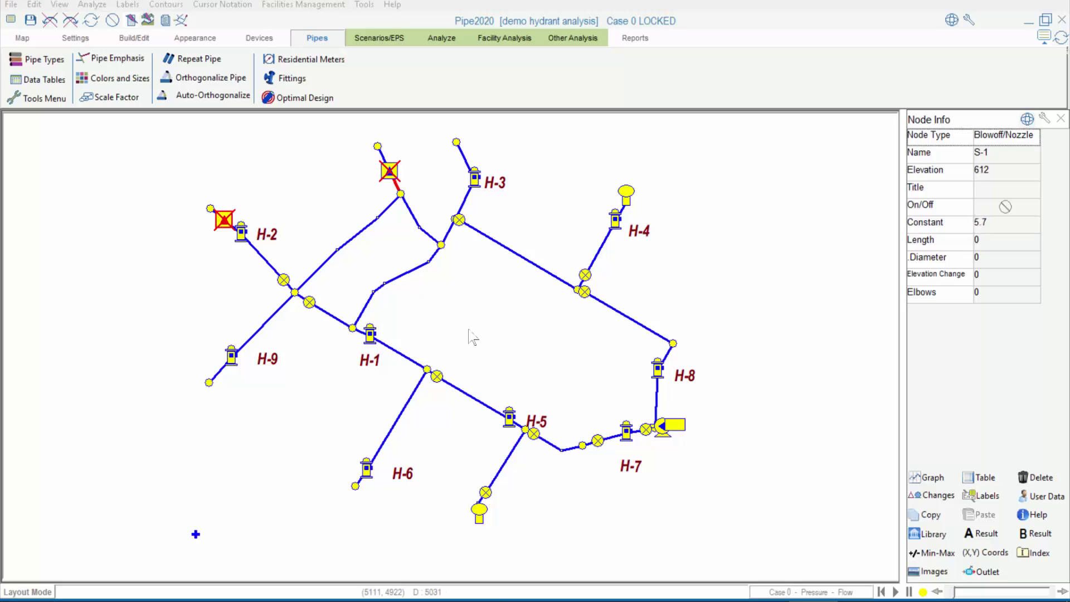
left_click(997, 223)
type("73.9")
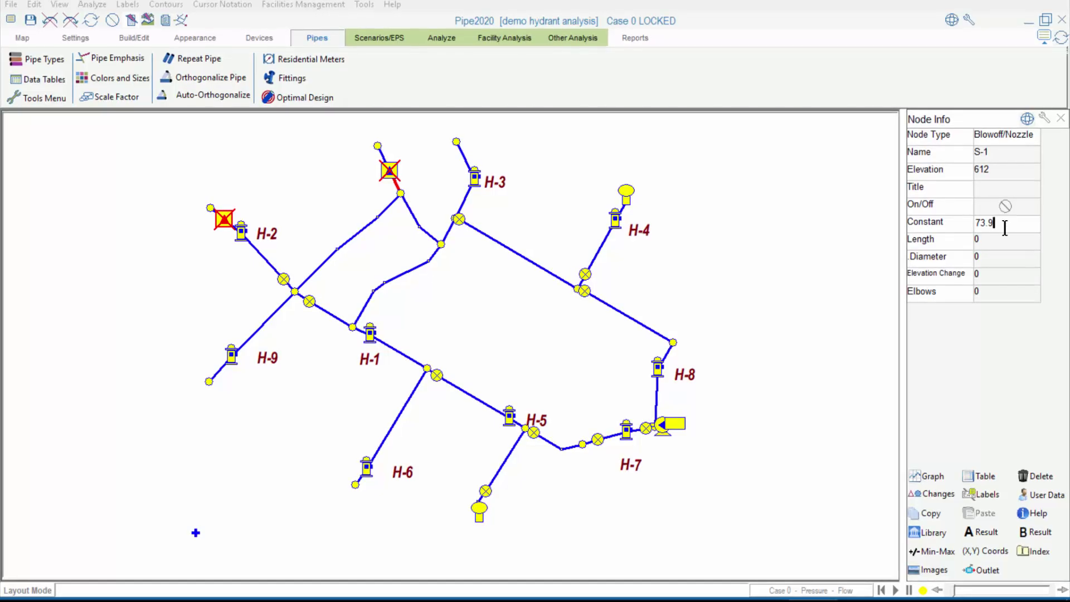
Run a quick analysis and label the pipes with their Result A flow in US gallons/min.
left_click(134, 22)
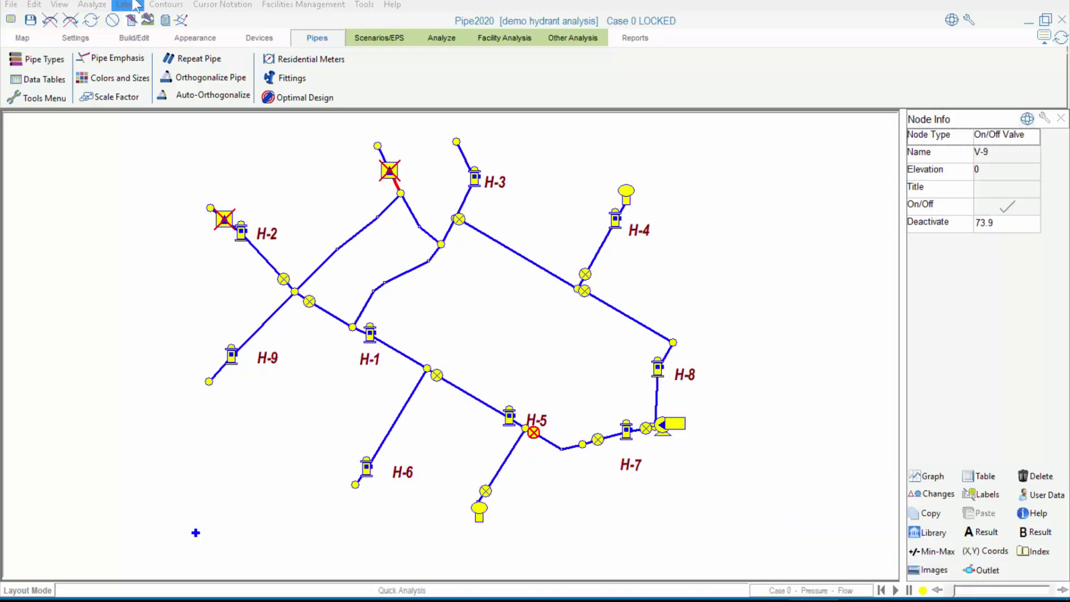
left_click(132, 5)
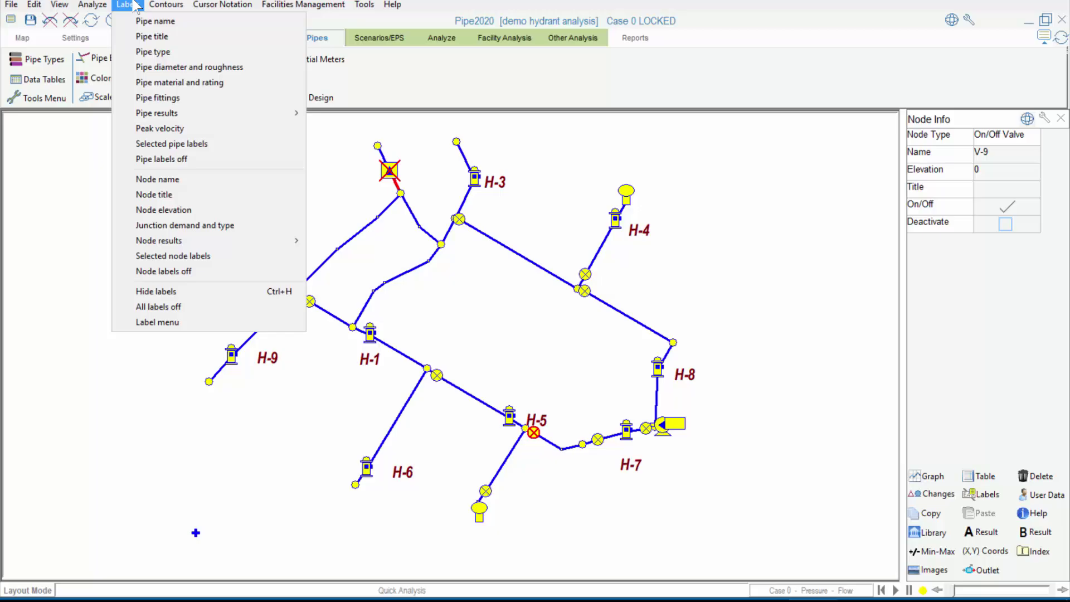
left_click(152, 326)
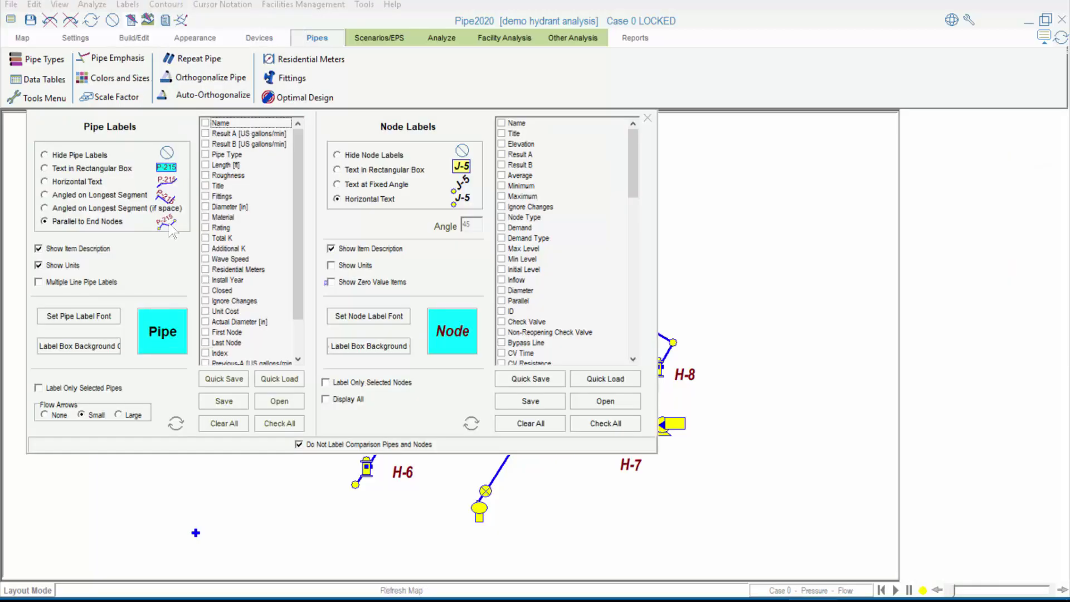
left_click(205, 134)
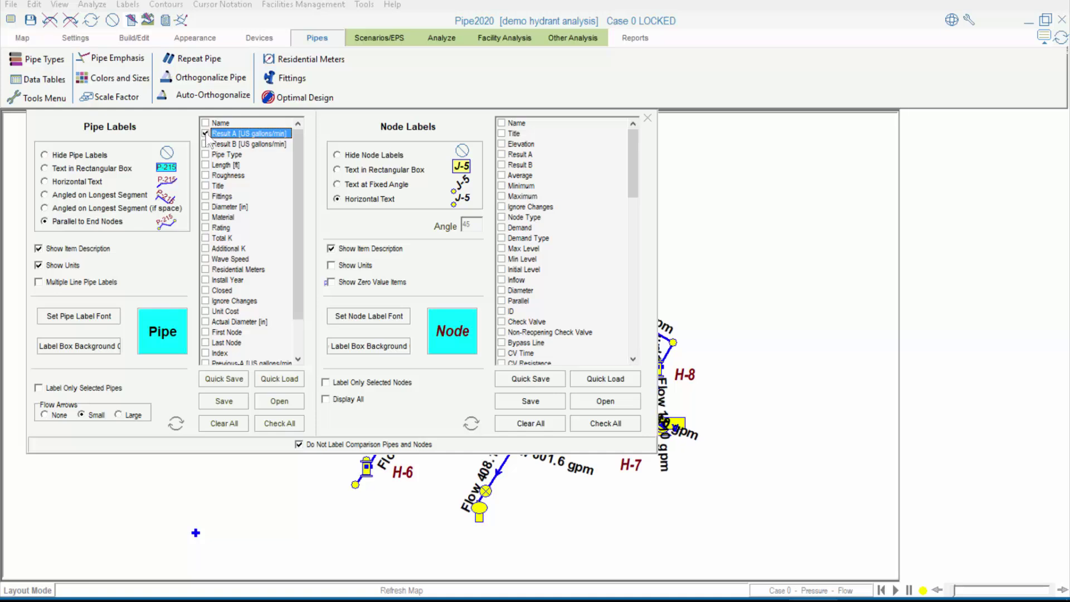
left_click(647, 118)
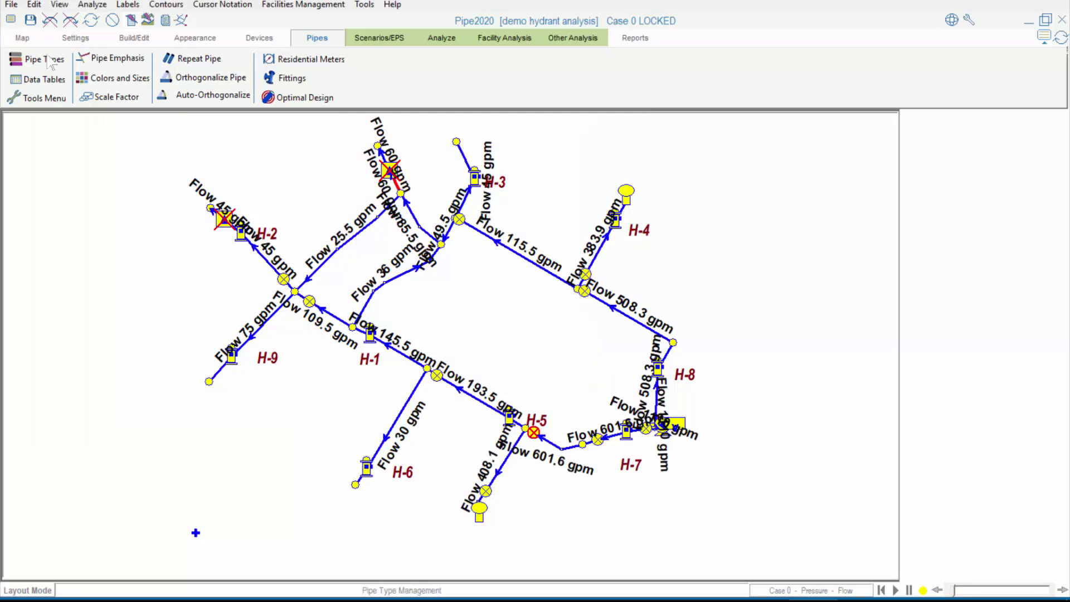
Switch on blowoffs S-2 and S-1 and rerun the quick analysis.
left_click(24, 39)
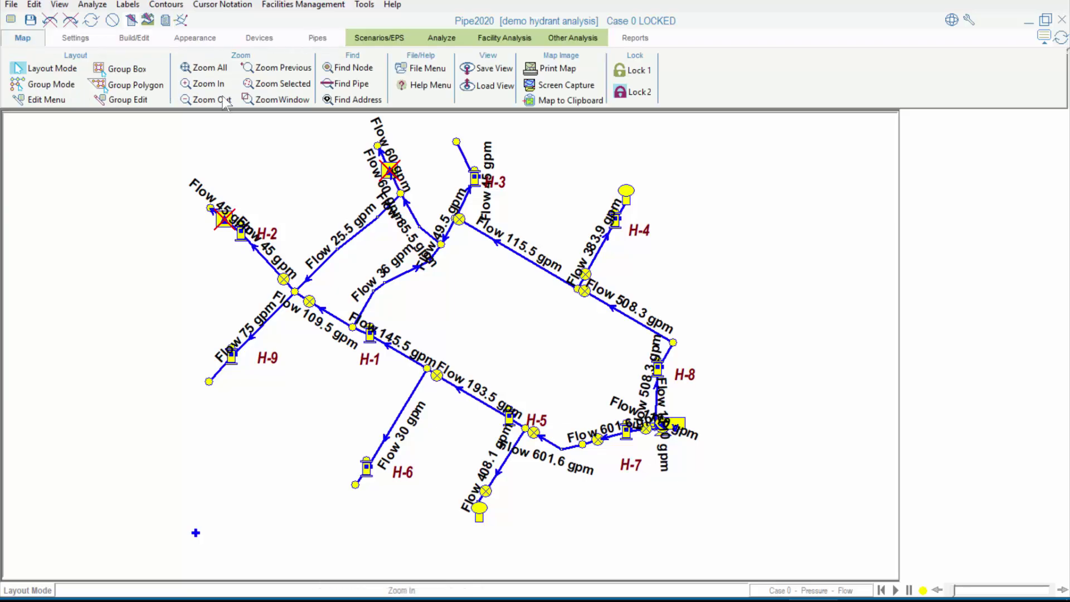
left_click(275, 99)
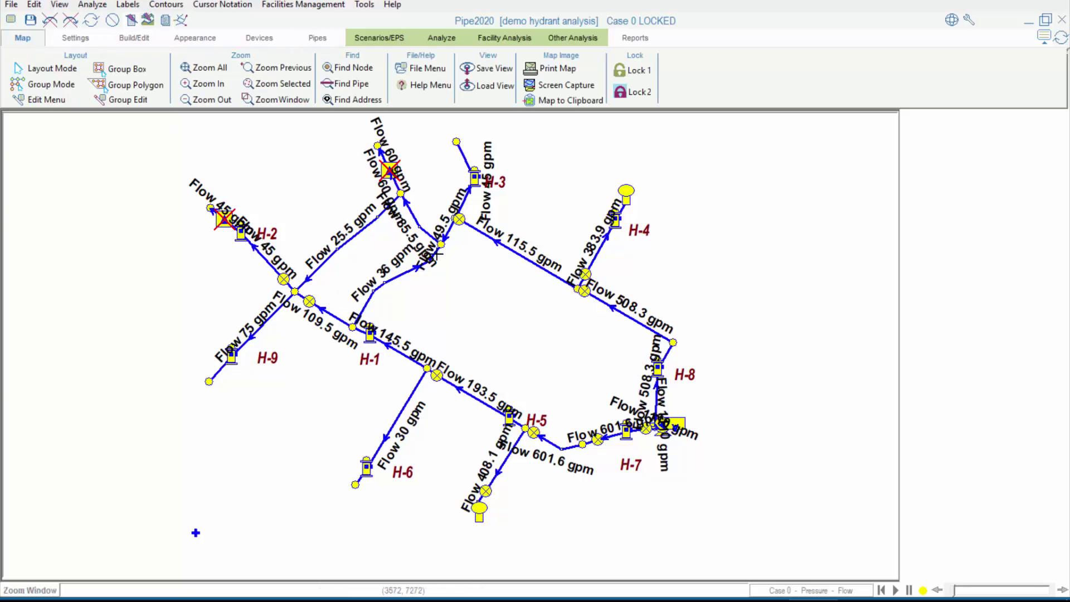
mouse_move(159, 120)
left_mouse_down()
mouse_move(442, 263)
mouse_move(442, 278)
left_mouse_up()
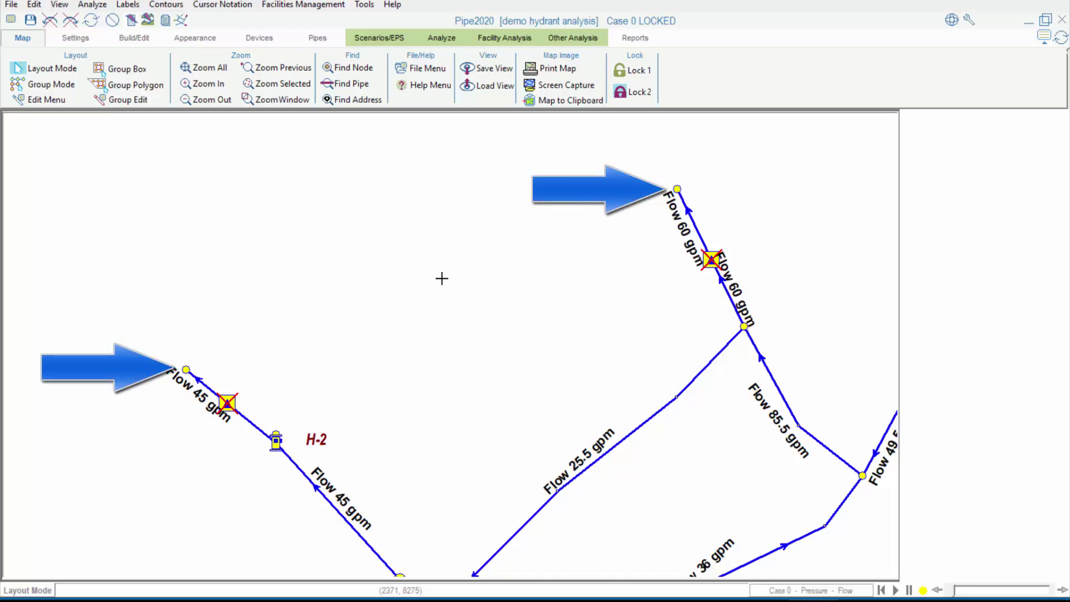
left_click(710, 260)
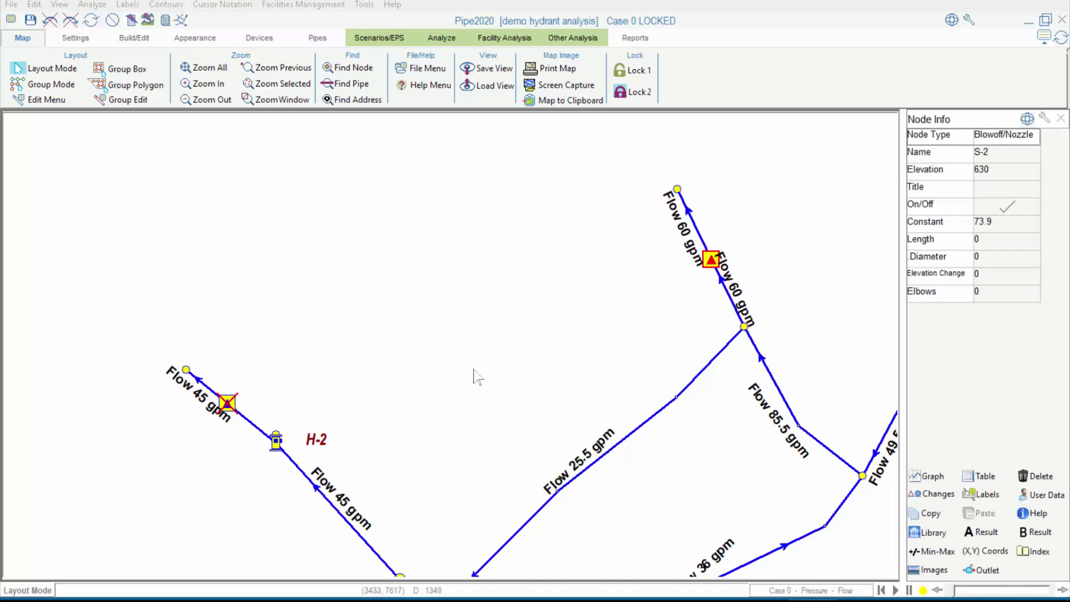
left_click(229, 404)
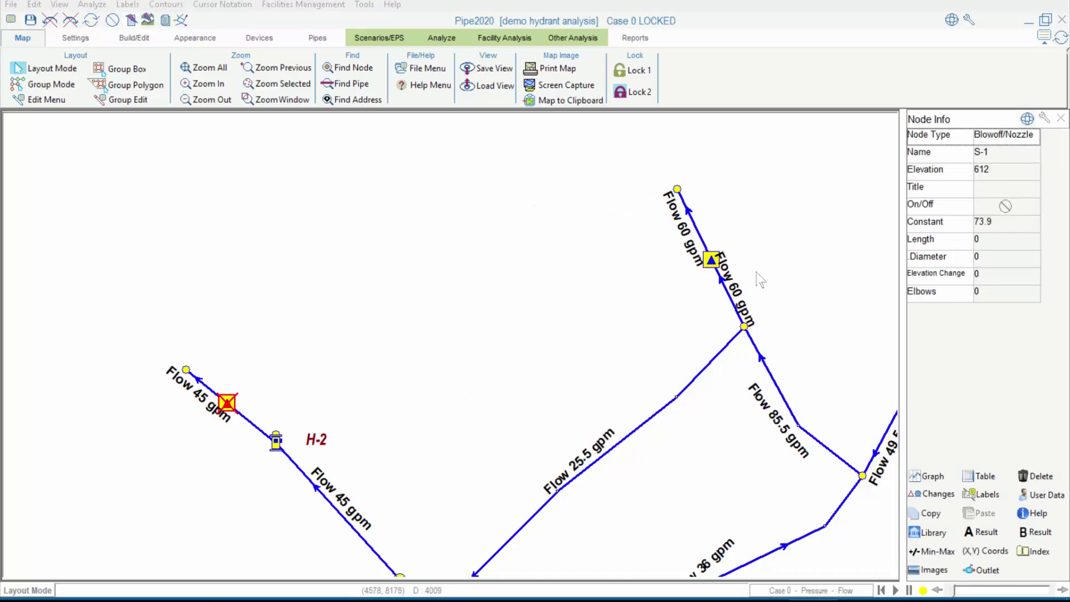
left_click(1005, 205)
left_click(133, 24)
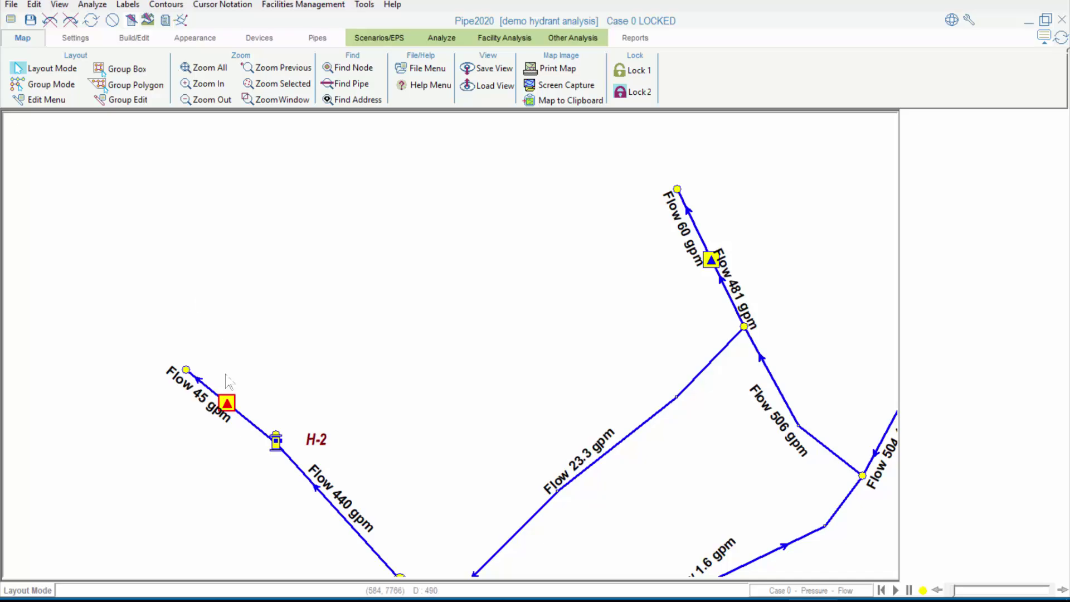
Switch blowoffs S-1 and S-2 off again.
left_click(226, 410)
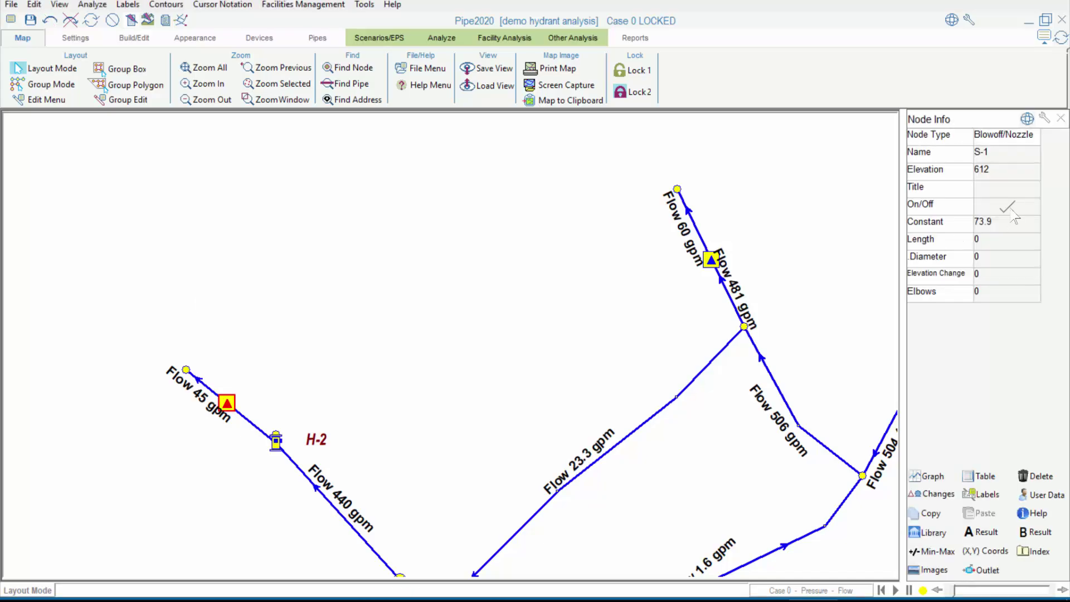
left_click(711, 259)
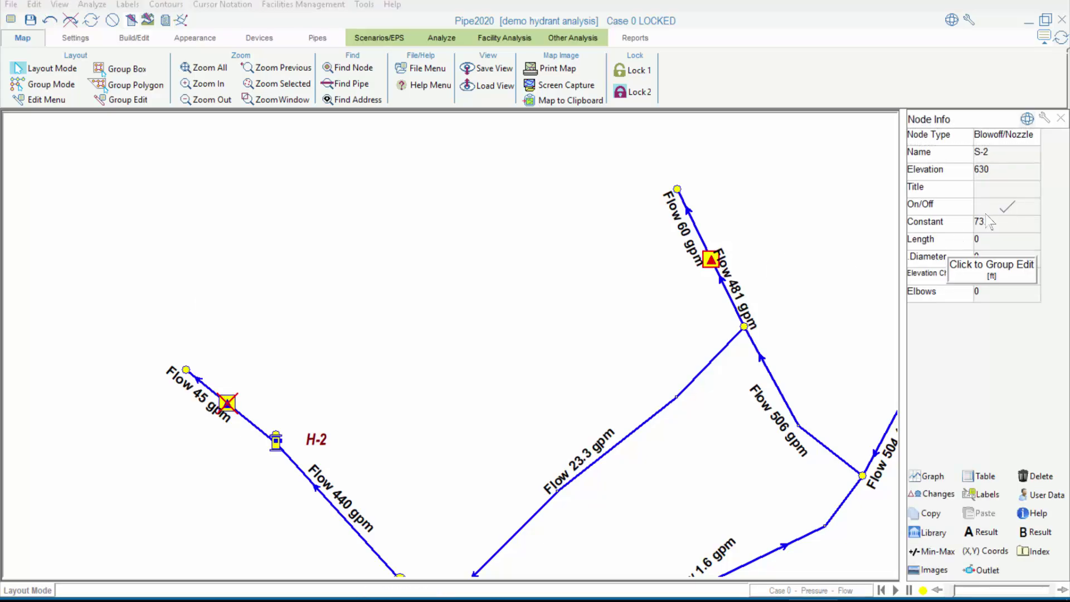
left_click(1015, 211)
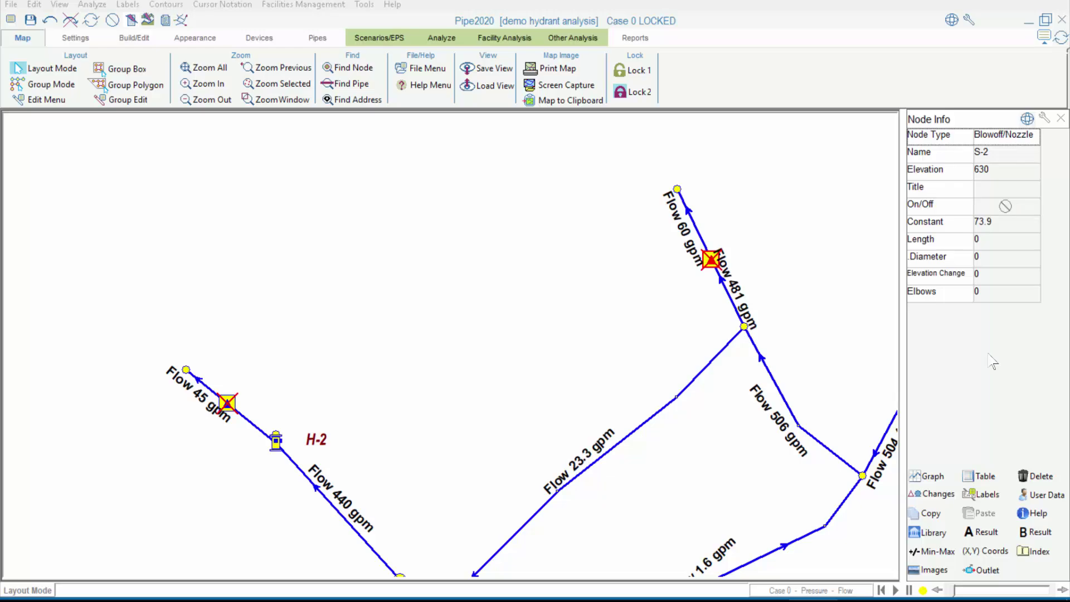
key("alt")
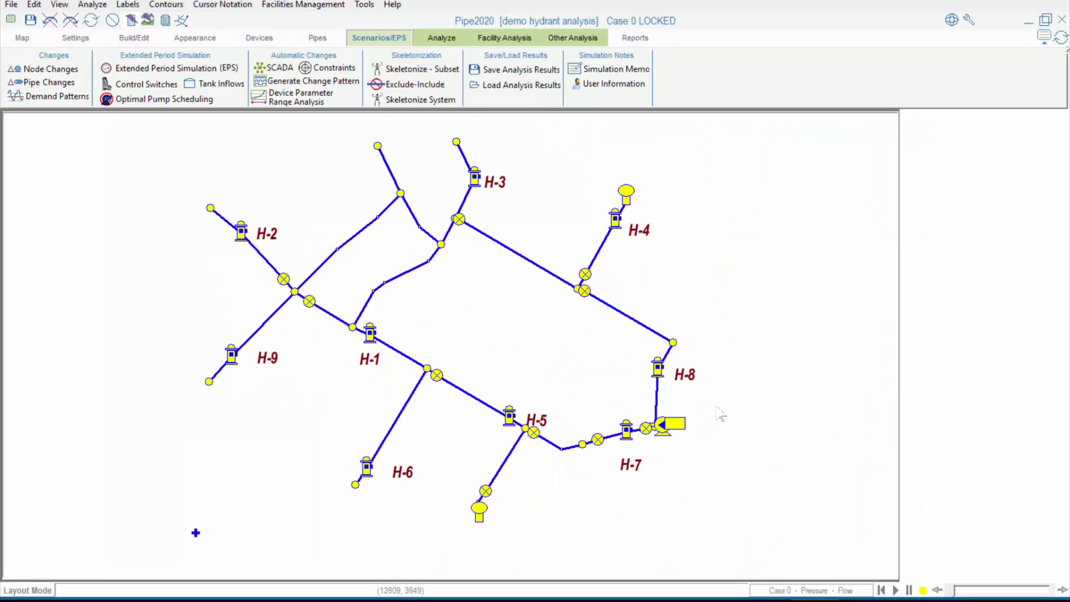
Delete reservoir R-1 together with its connecting pipe.
left_click(677, 425)
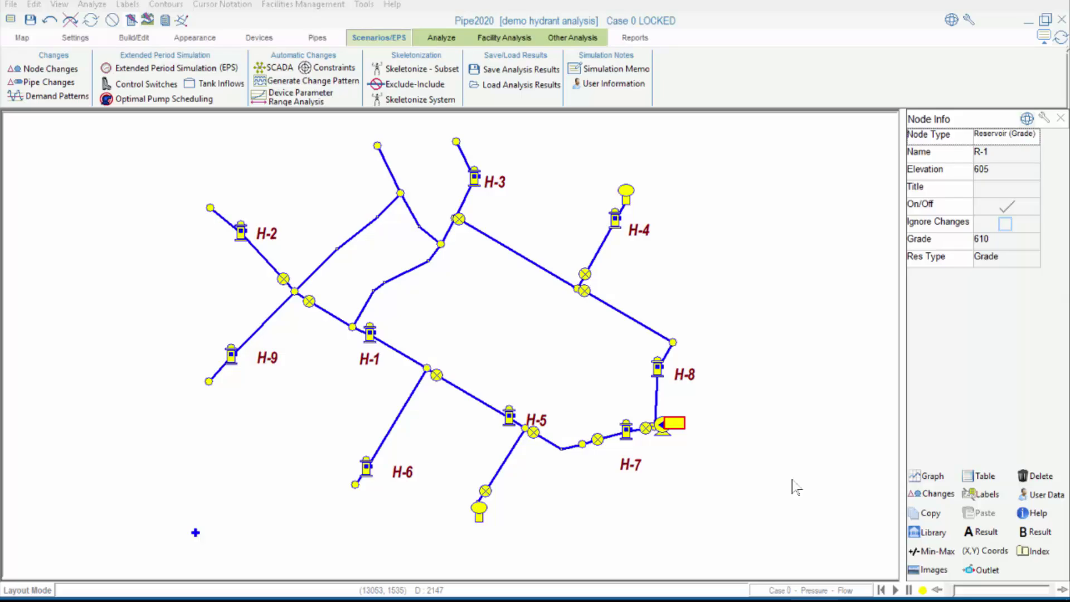
left_click(1041, 477)
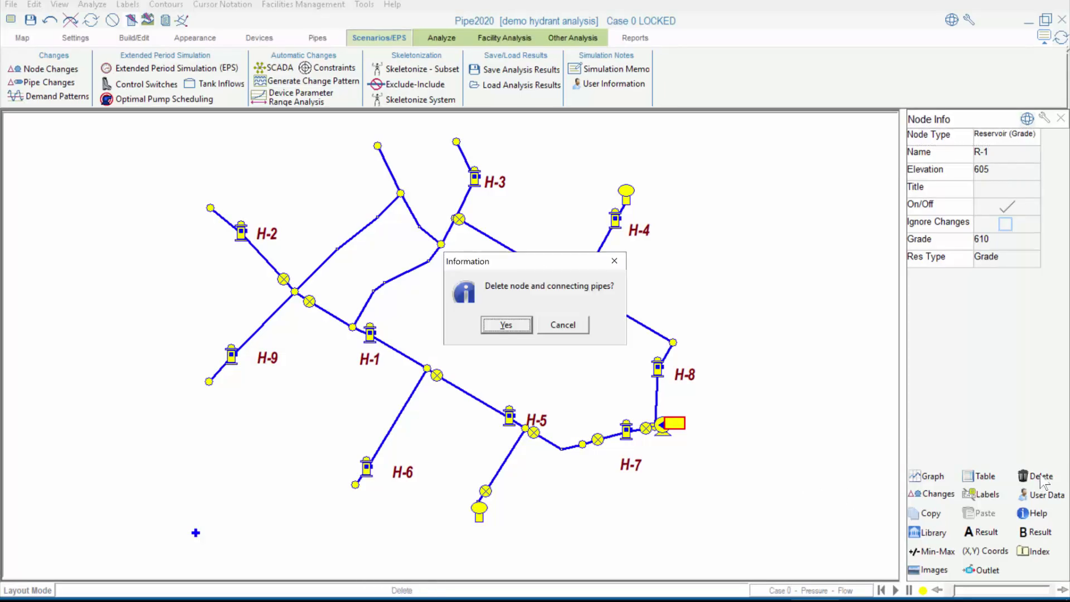
left_click(520, 324)
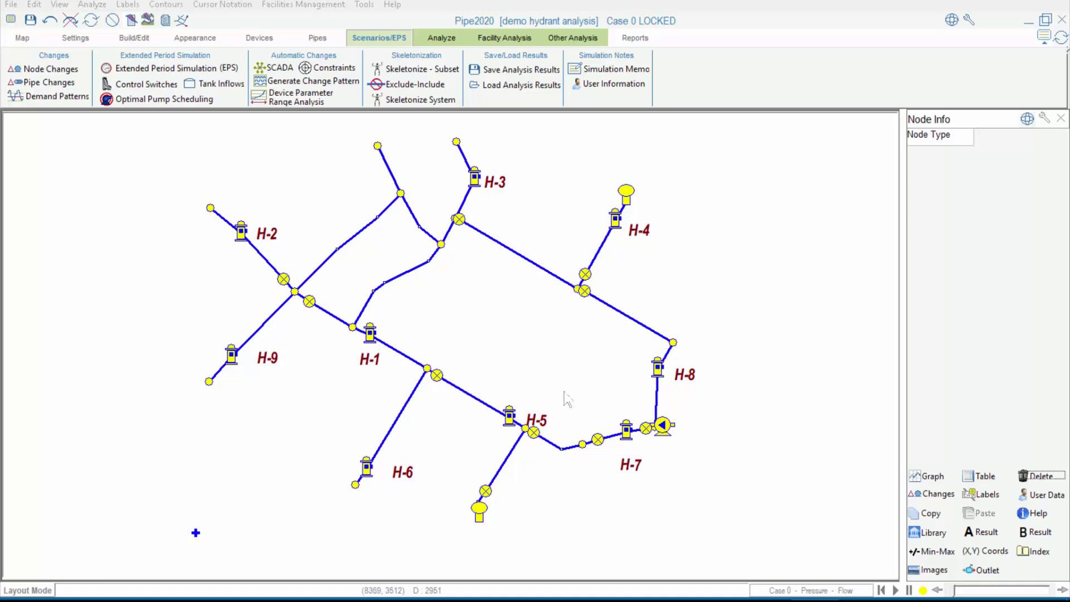
Change the node type of Pump-1 to Rated Pressure Supply.
left_click(662, 427)
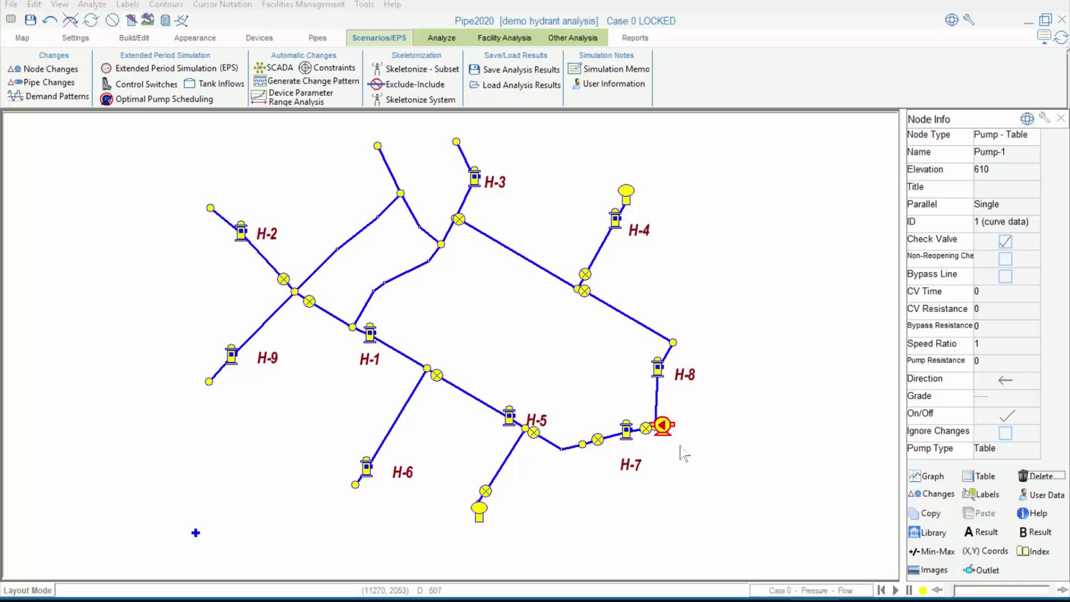
left_click(1018, 138)
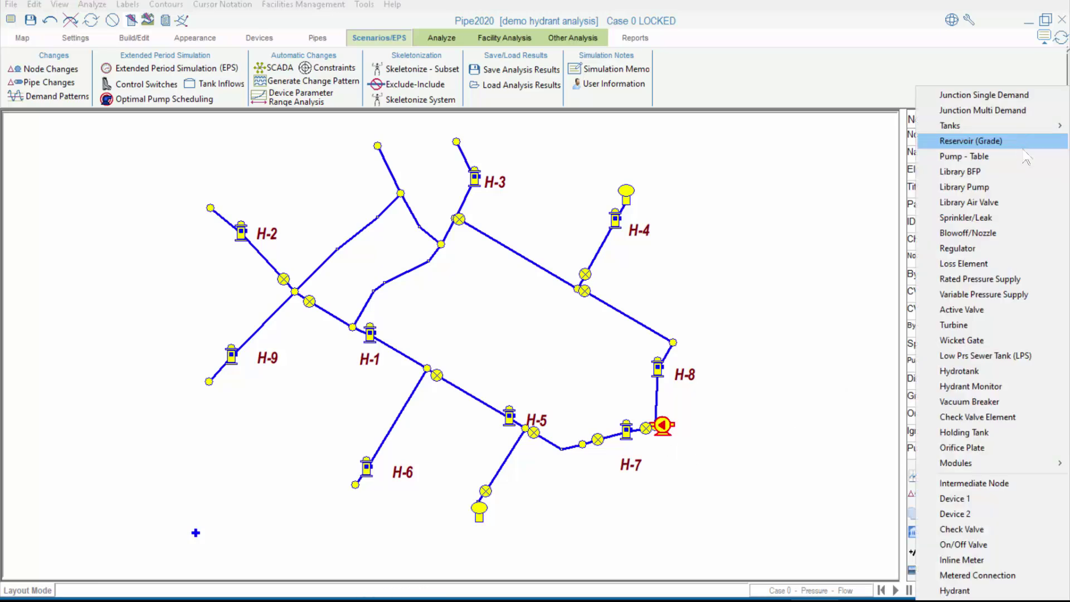
left_click(998, 277)
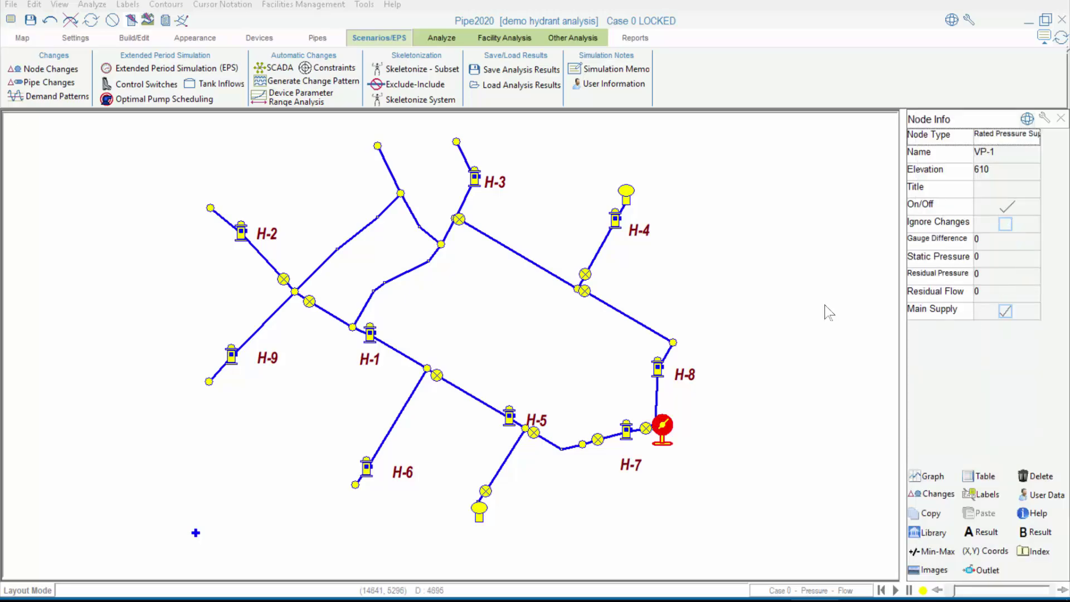
Give the rated pressure supply a static pressure of 70, a residual pressure of 65 and a residual flow of 600.
left_click(1017, 314)
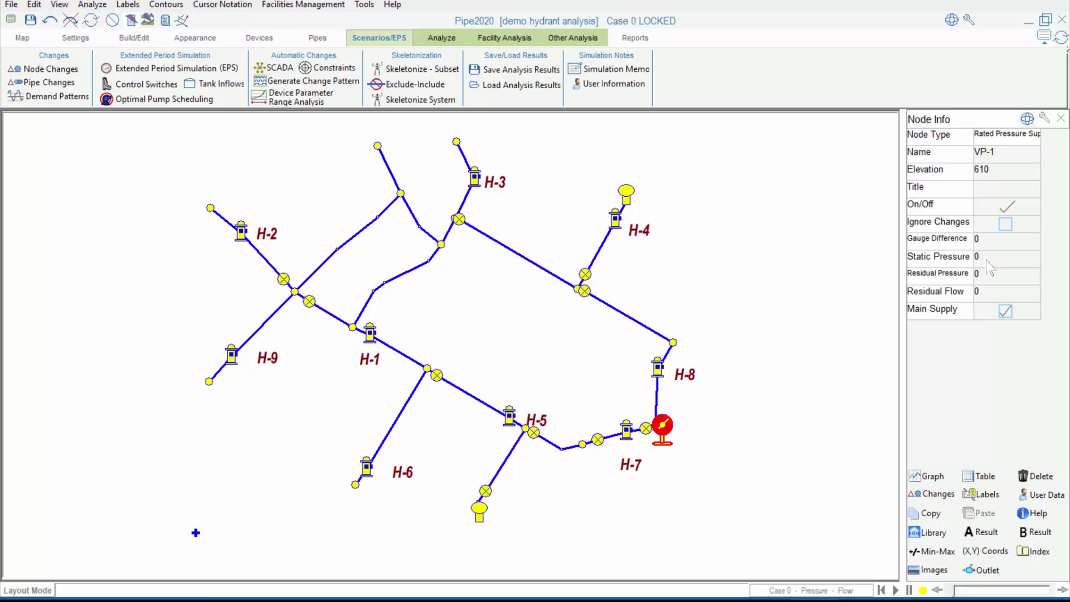
left_click(986, 260)
type("7")
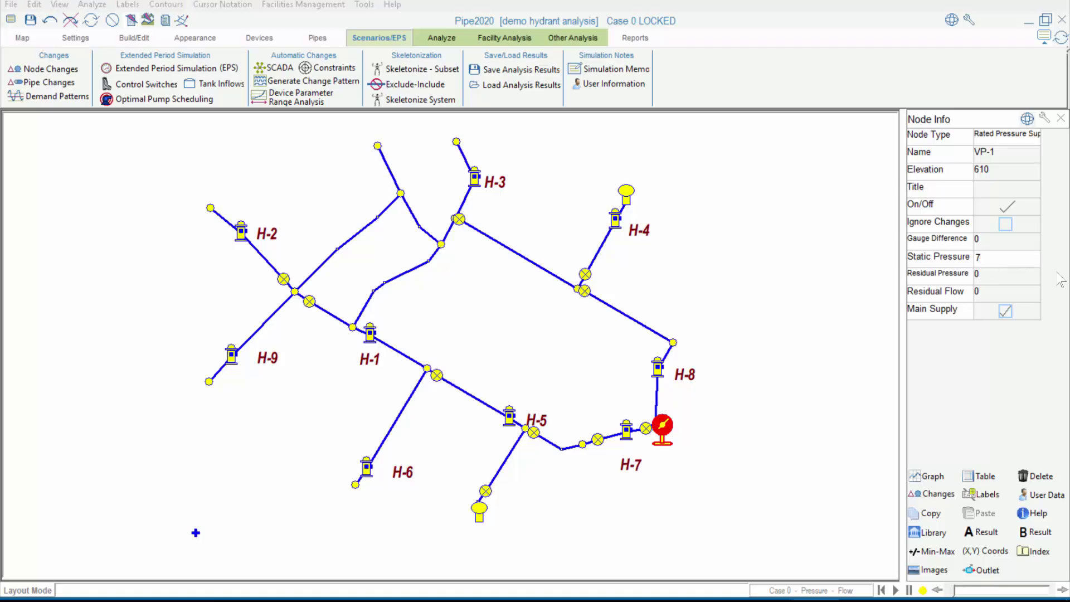
type("0")
left_click(983, 278)
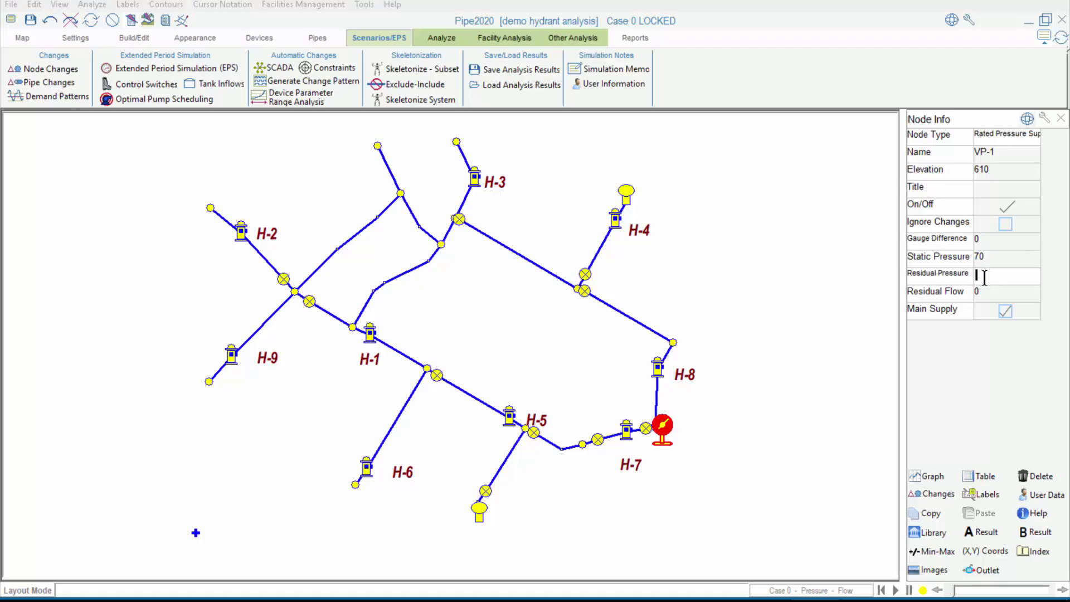
type("65")
left_click(982, 292)
type("6")
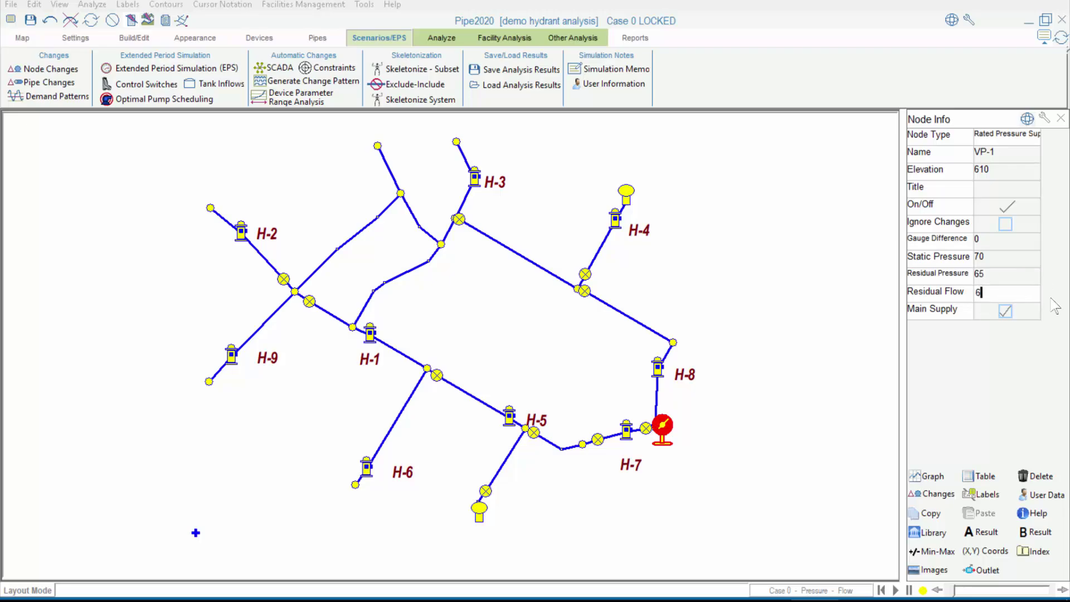
type("00")
Run a quick analysis and label the nodes with their pressure results.
left_click(132, 20)
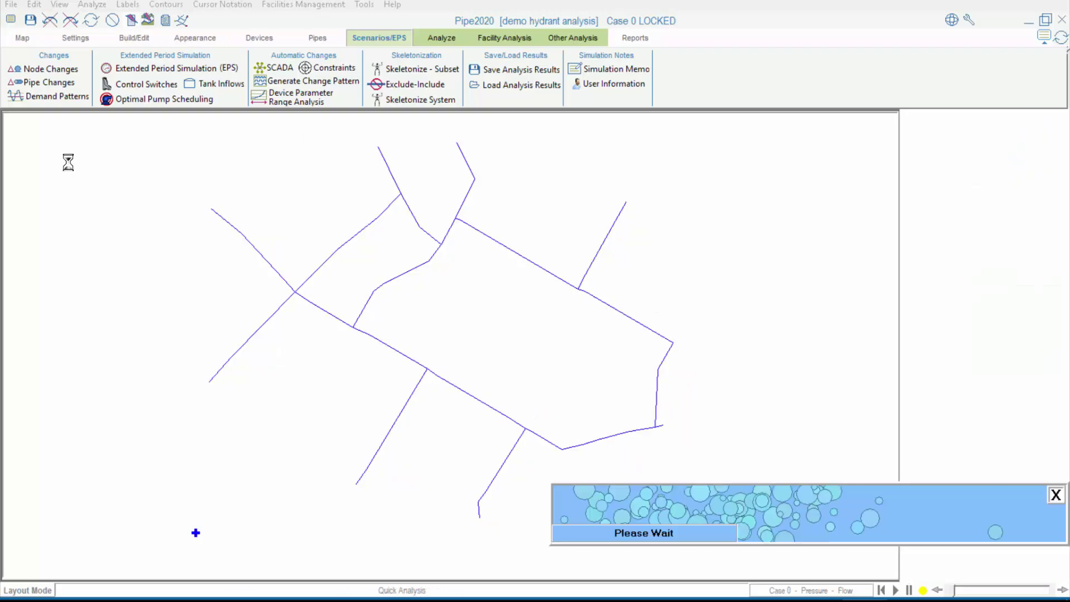
left_click(128, 7)
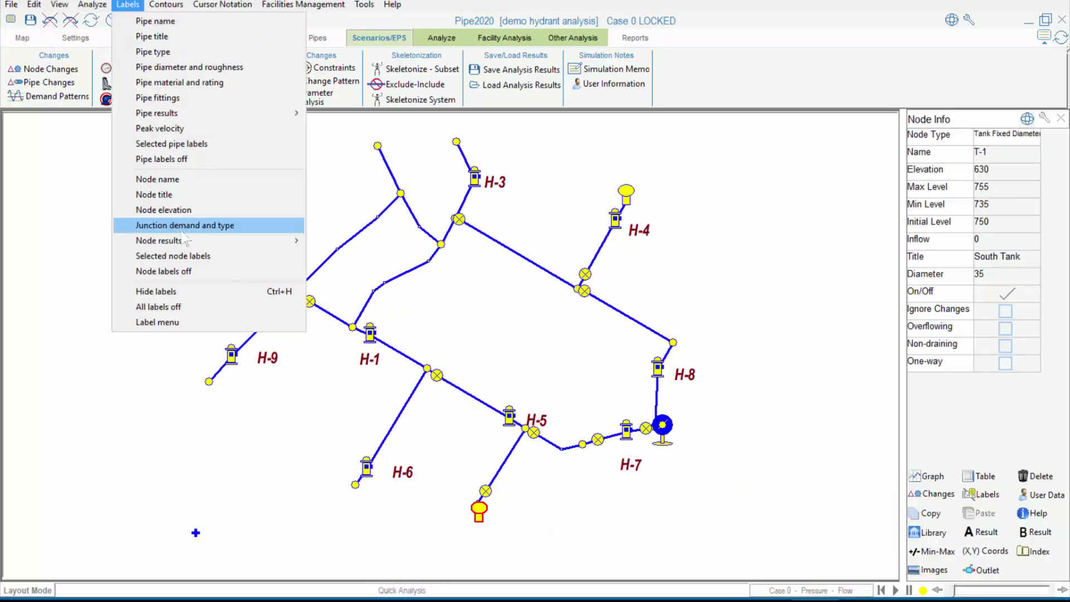
mouse_move(198, 242)
left_click(328, 240)
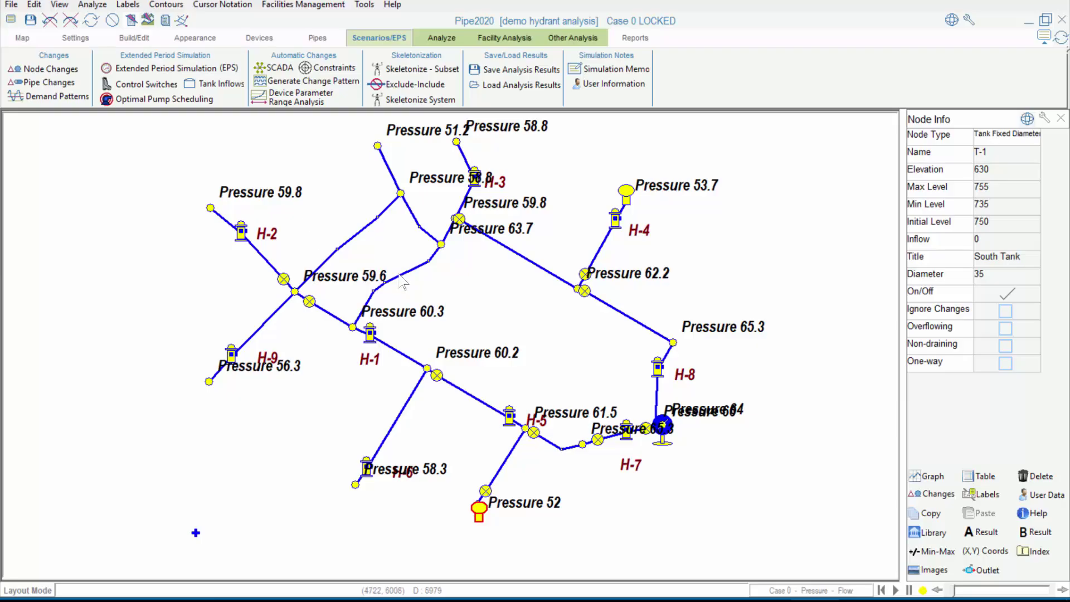
Change the node type of supply VP-1 to Variable Pressure Supply.
left_click(662, 437)
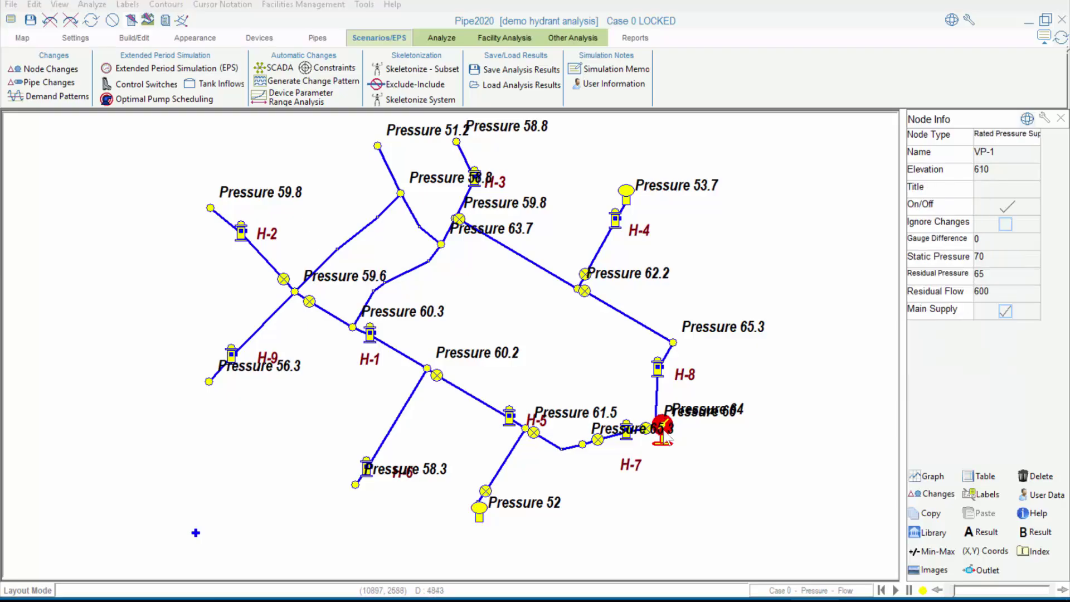
left_click(1030, 135)
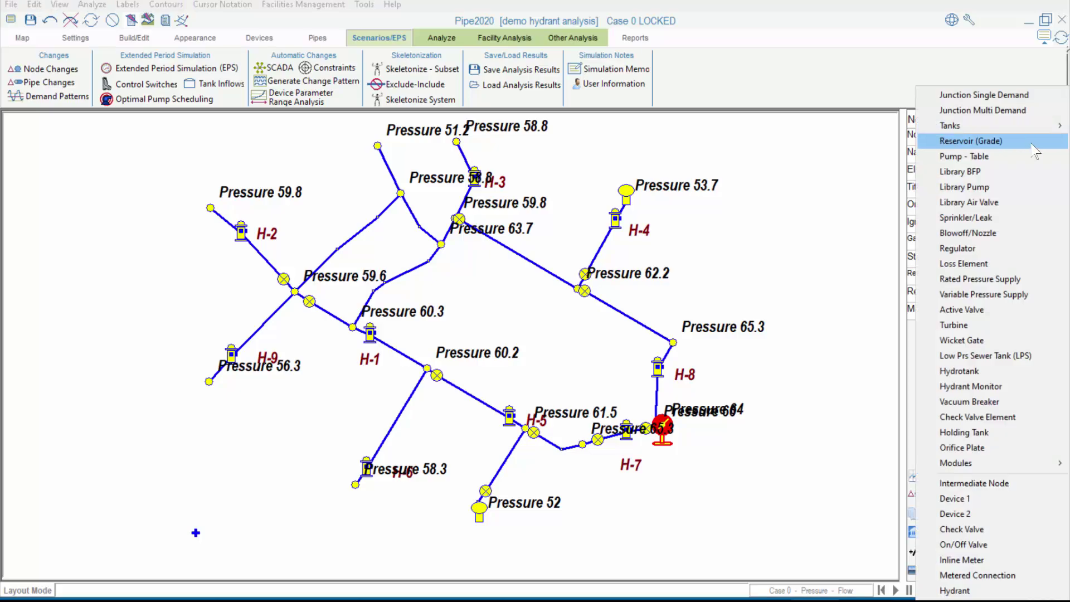
left_click(1025, 294)
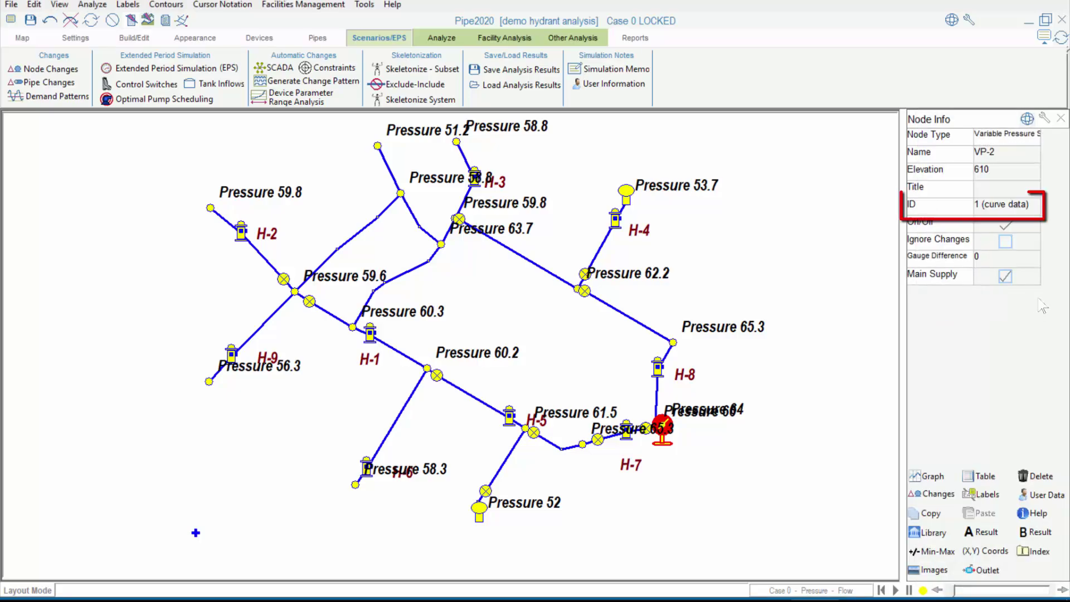
Assign data curve ID 2 to the variable pressure supply.
left_click(995, 205)
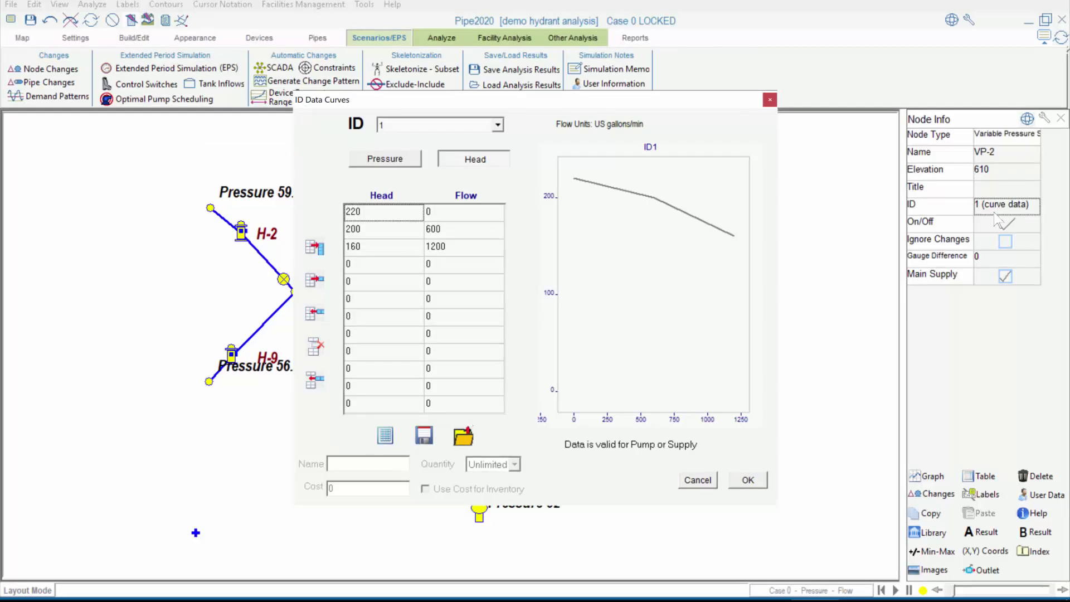
left_click(500, 126)
left_click(500, 126)
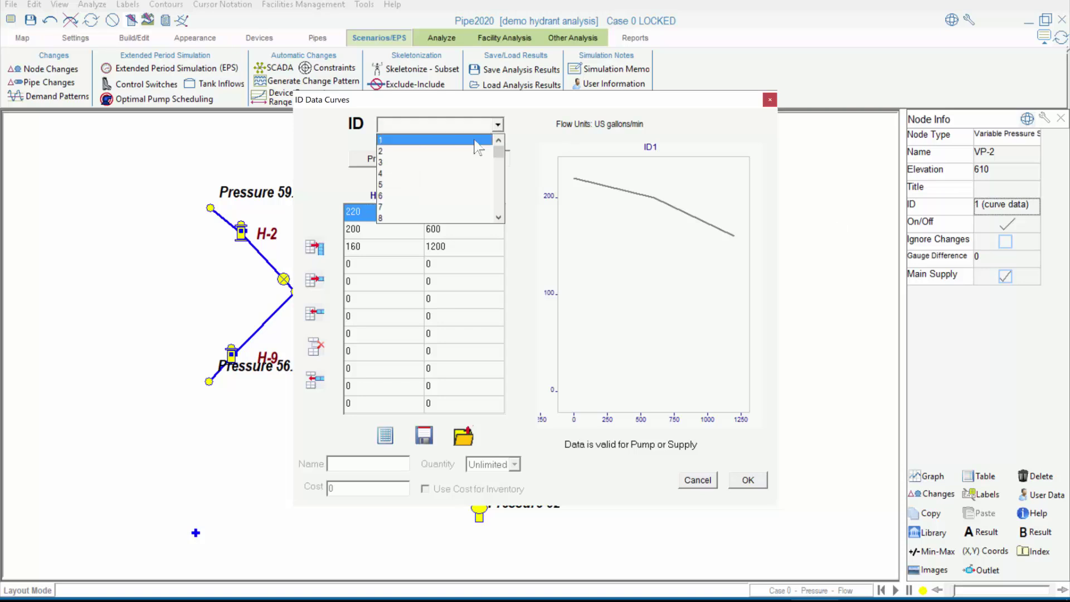
left_click(438, 158)
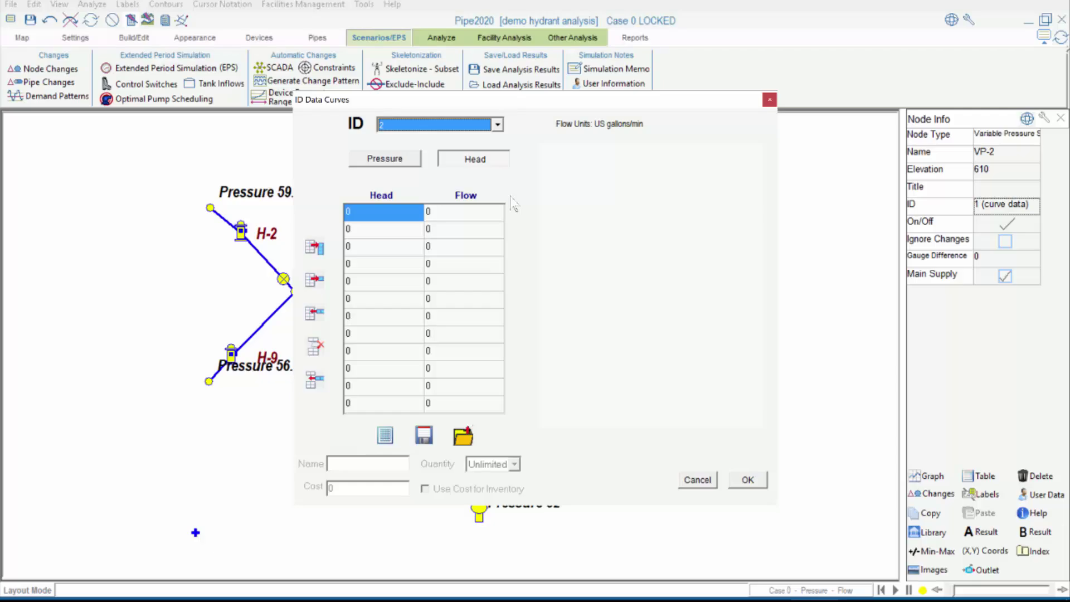
left_click(756, 486)
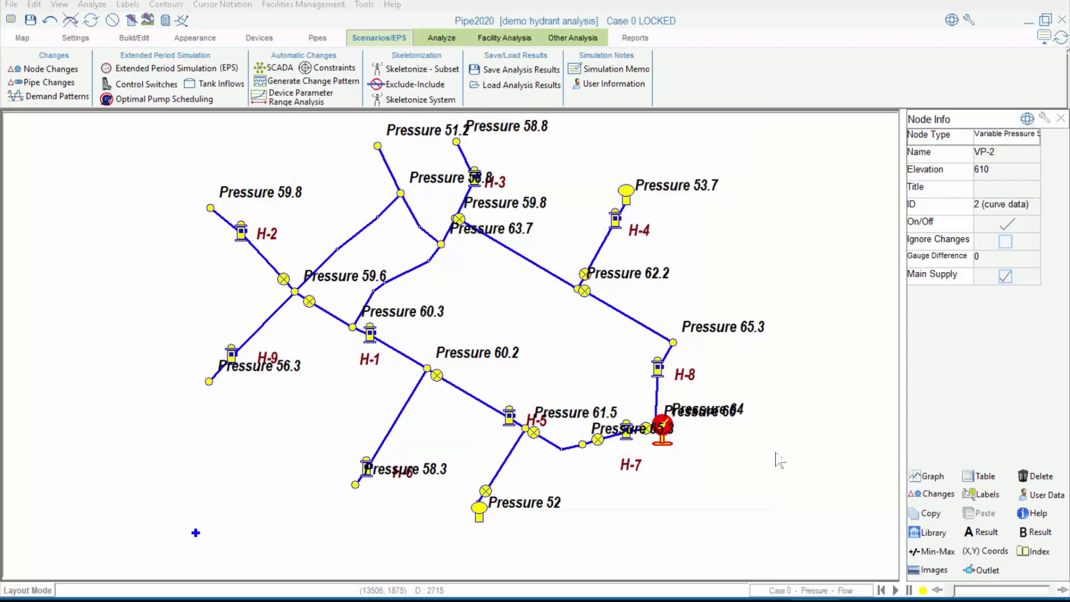
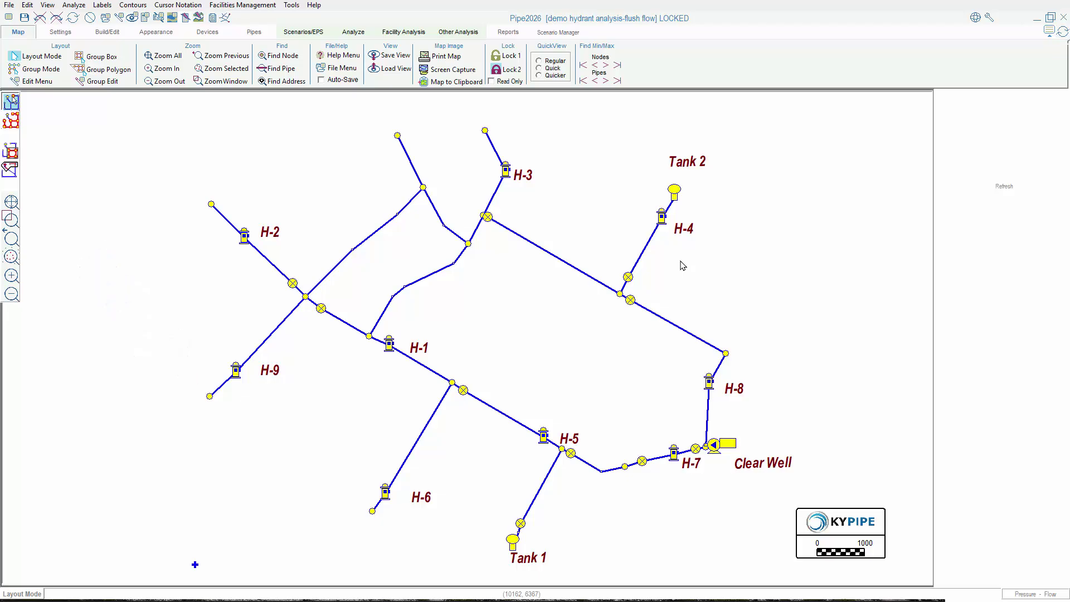
In the demo hydrant analysis-flush flow model, insert an on/off valve in pipe P-19 near its J-7 end and close it.
left_click(336, 269)
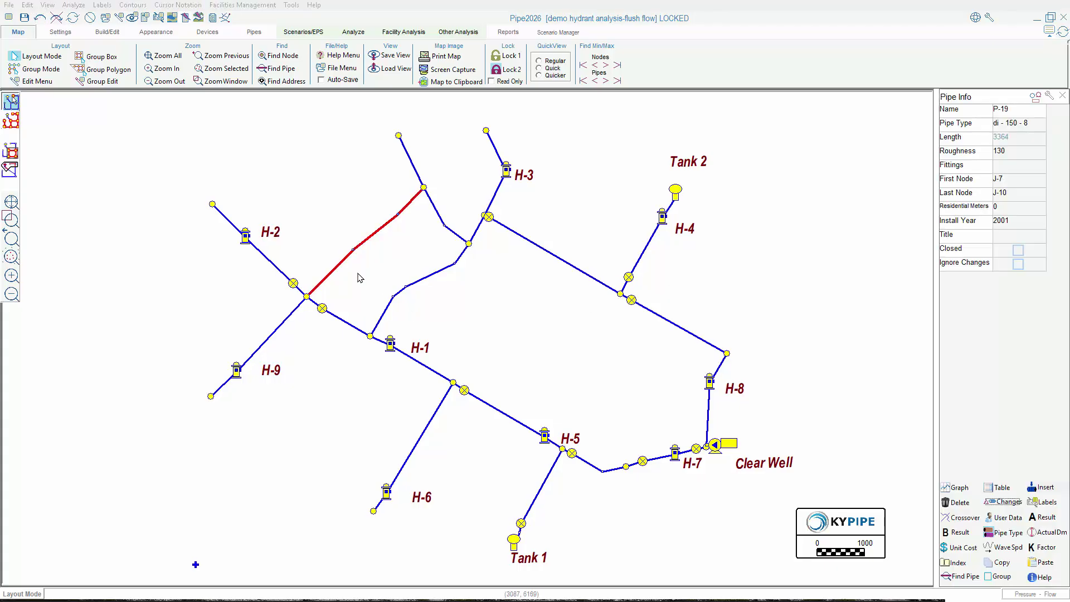
left_click(1030, 486)
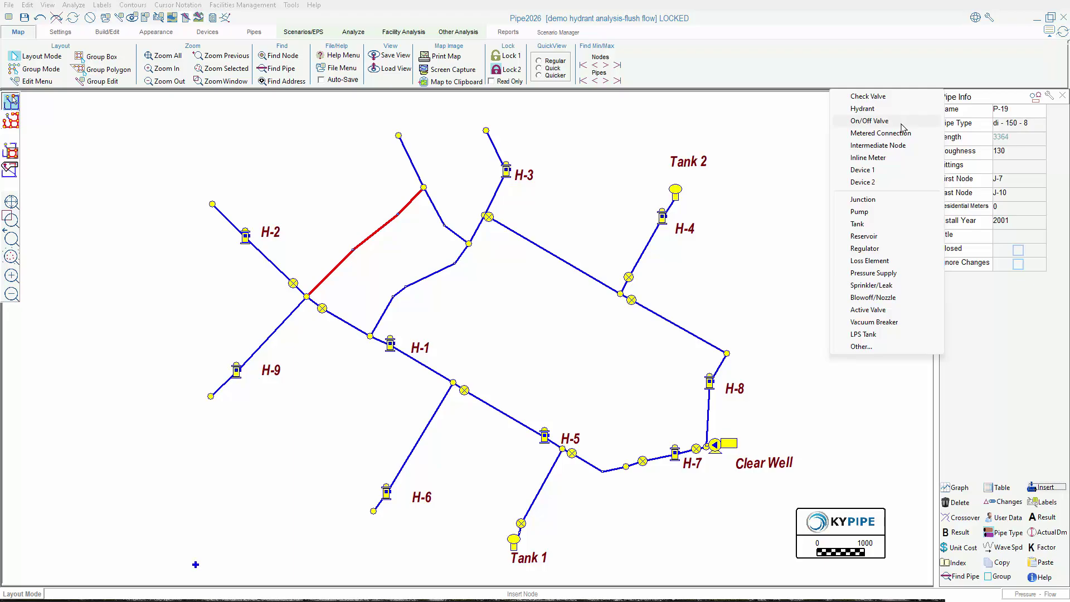
left_click(872, 121)
left_click(1019, 168)
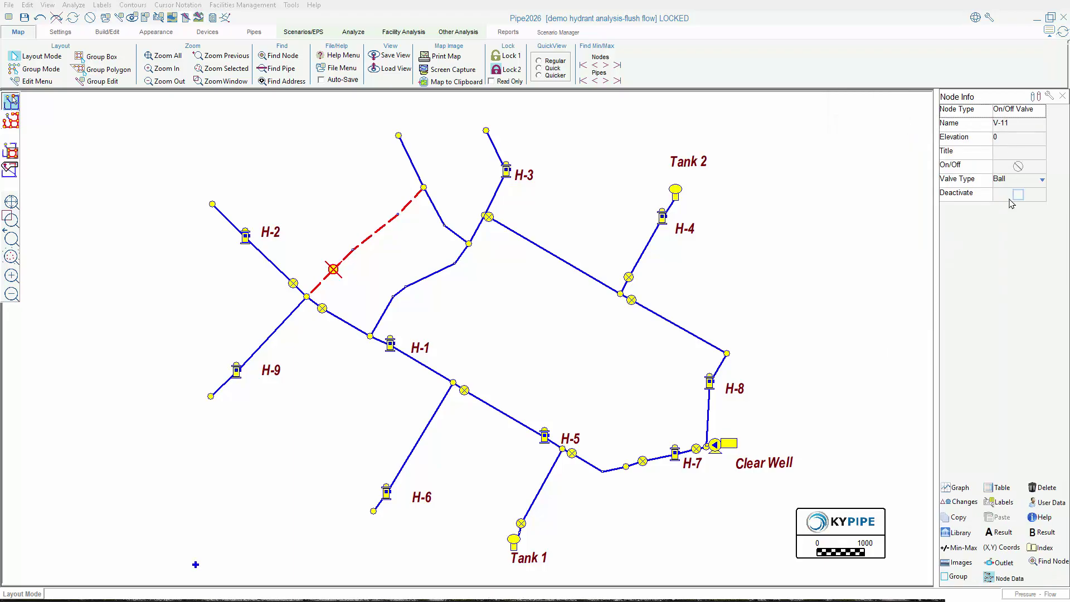
Insert an on/off valve in pipe P-17 just above hydrant H-1 and close it.
left_click(384, 317)
left_click(1041, 487)
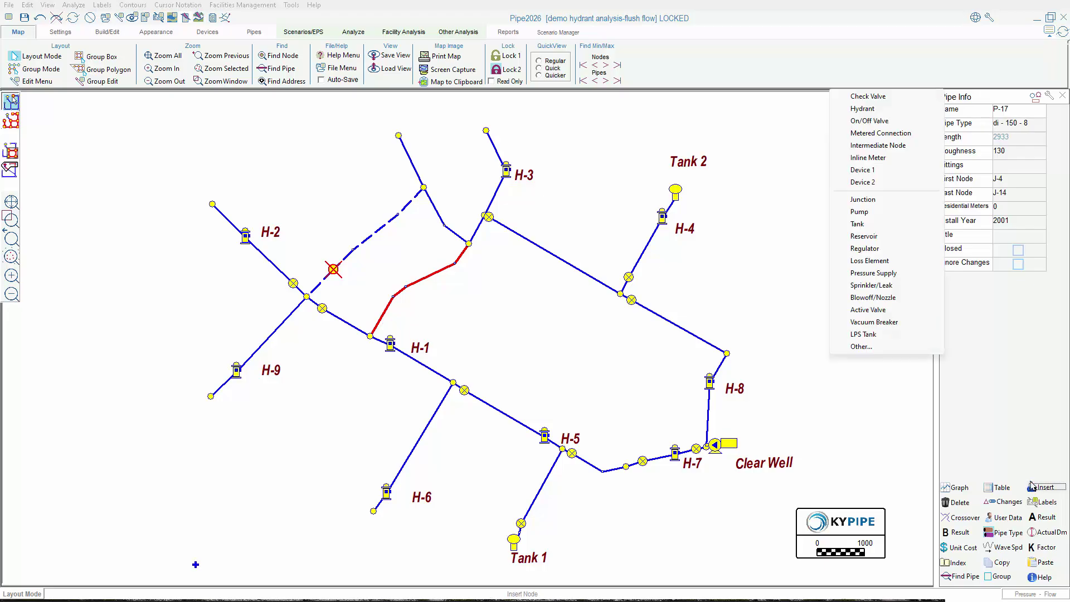
left_click(881, 121)
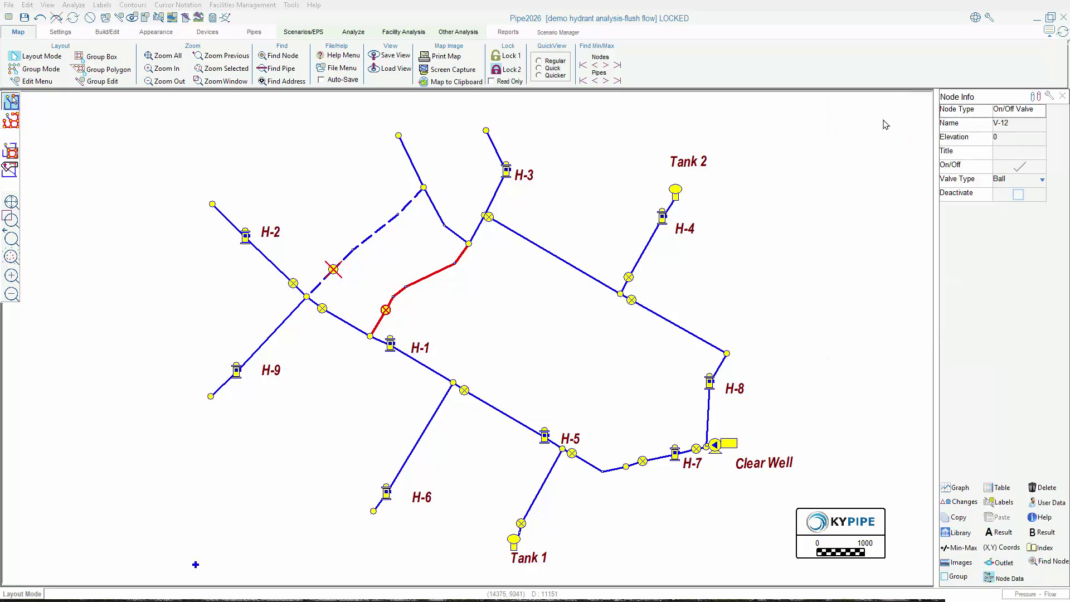
left_click(1018, 167)
Close valve V-7 on the main between Tank 2's branch and H-8, and valve V-8 beside Tank 1.
left_click(632, 301)
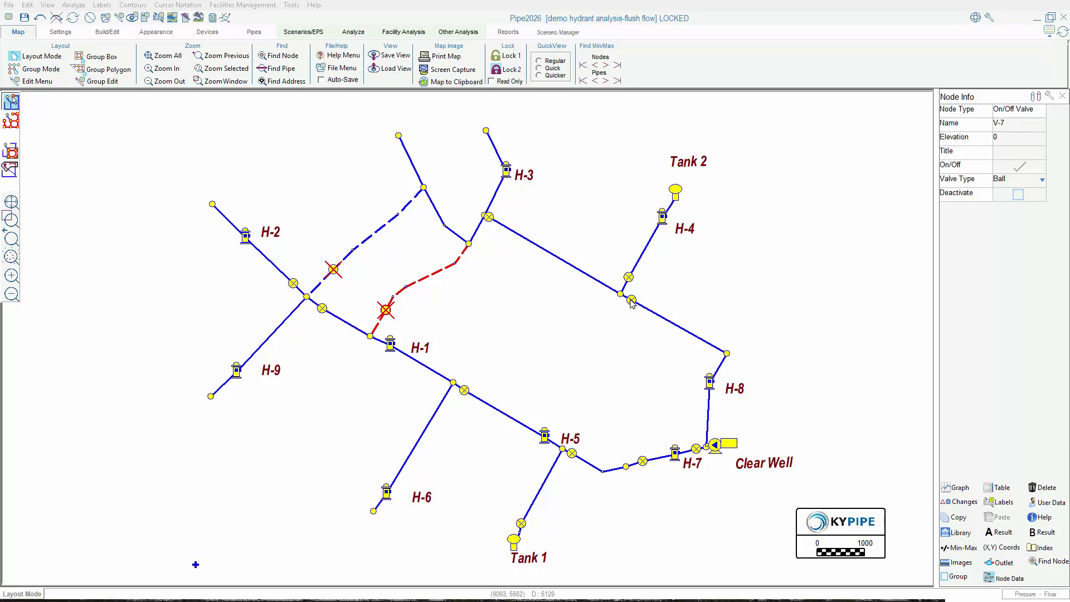
left_click(1014, 168)
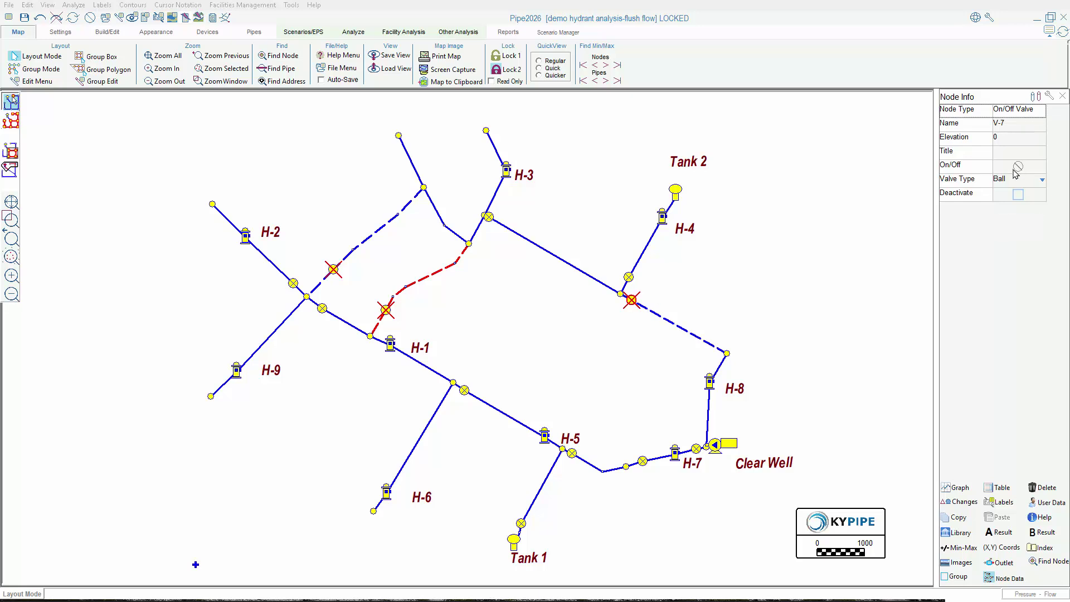
left_click(520, 524)
left_click(1018, 166)
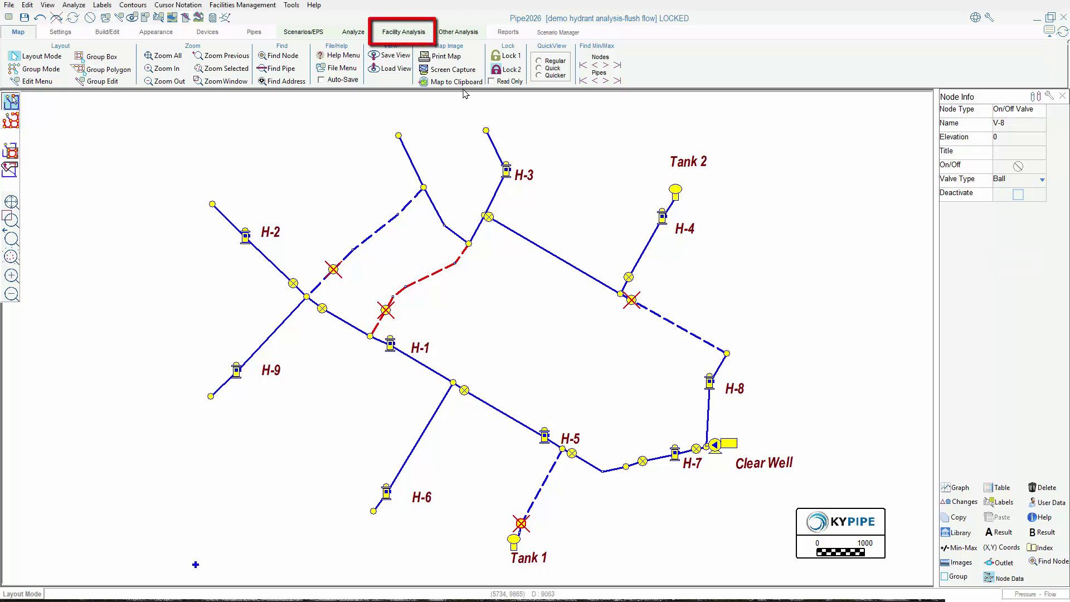
Set the method for determining flushing flow to Add a Hydrant Constant Field to Node Info Window.
left_click(419, 32)
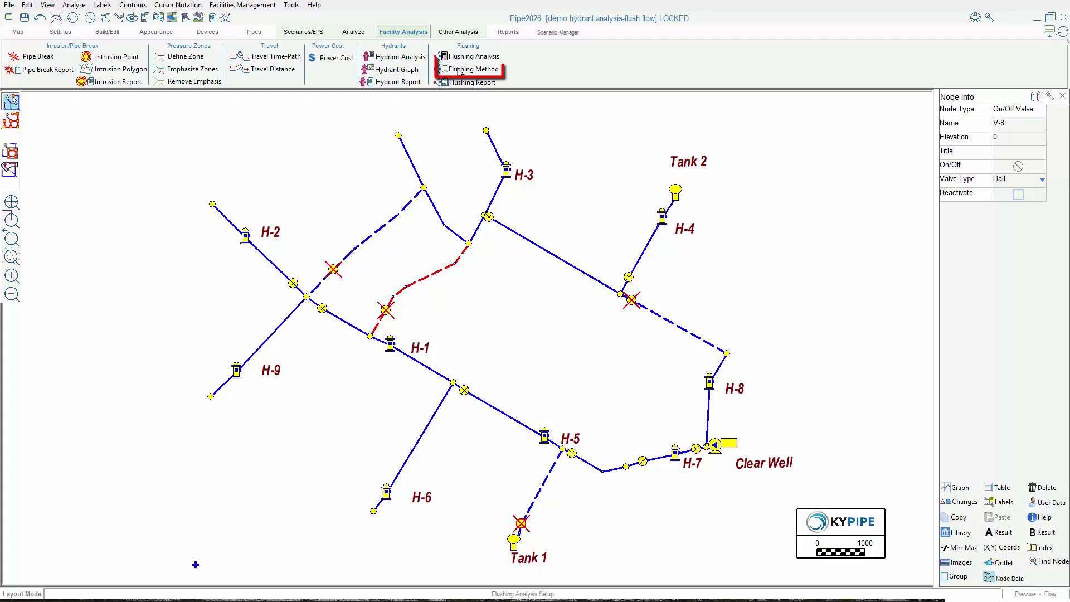
left_click(486, 70)
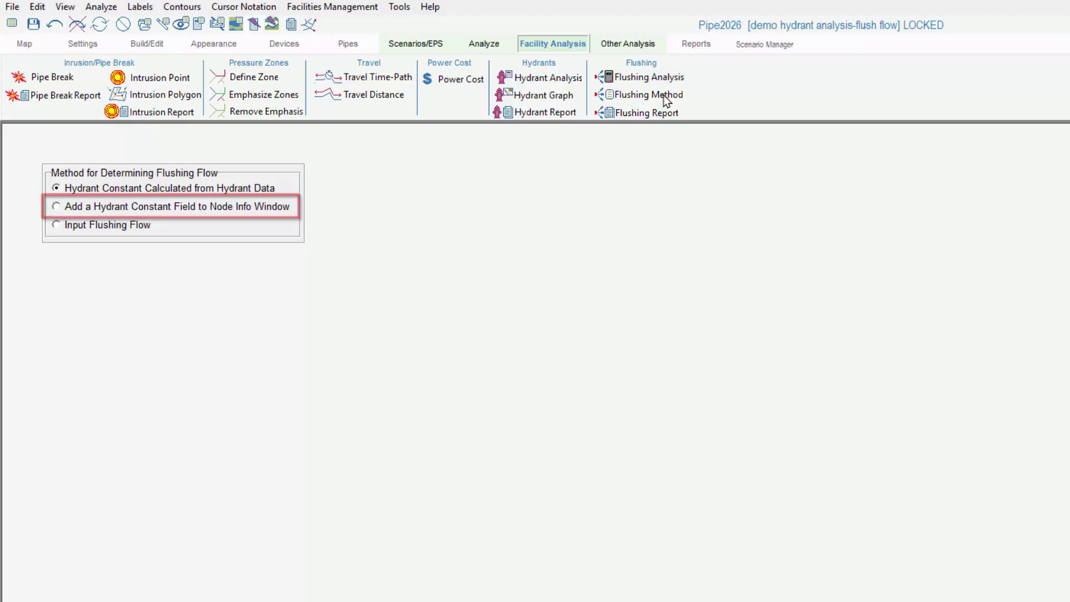
left_click(56, 206)
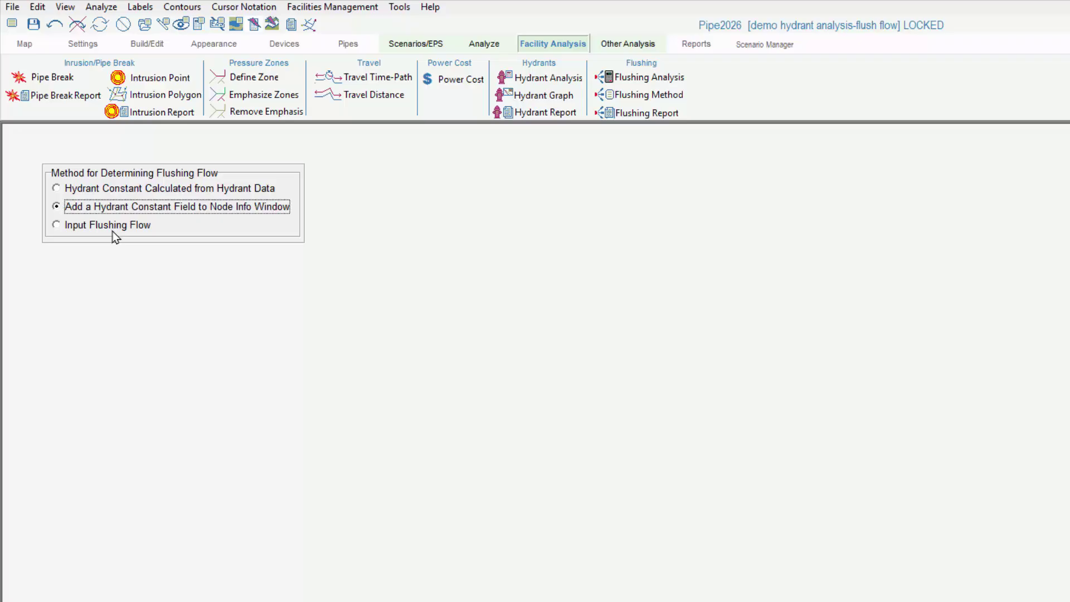
left_click(307, 25)
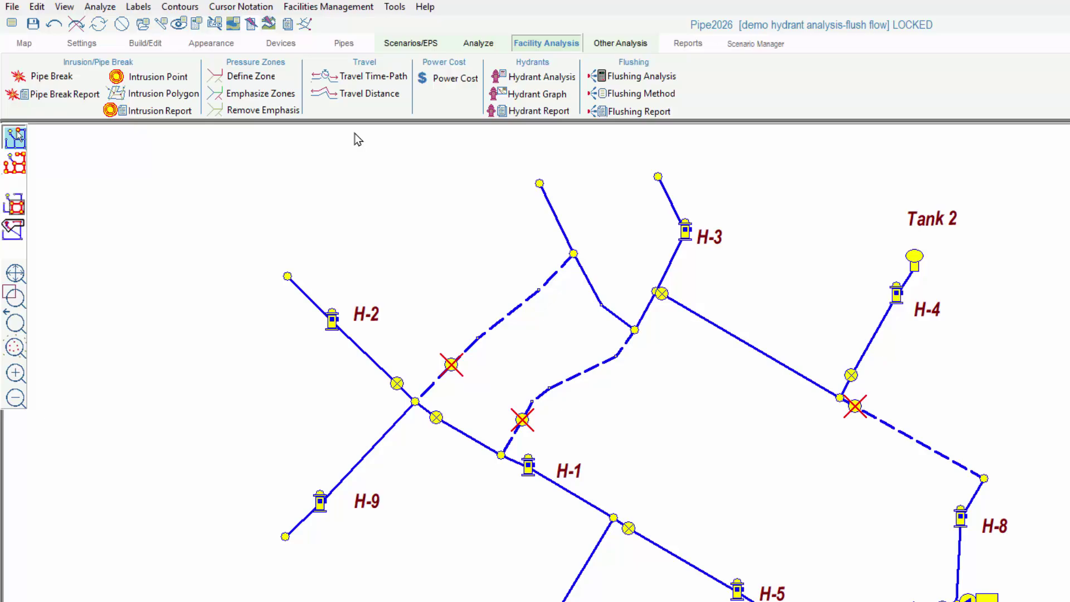
Set the hydrant constant to 120 for H-2 and 100 for H-9.
left_click(332, 322)
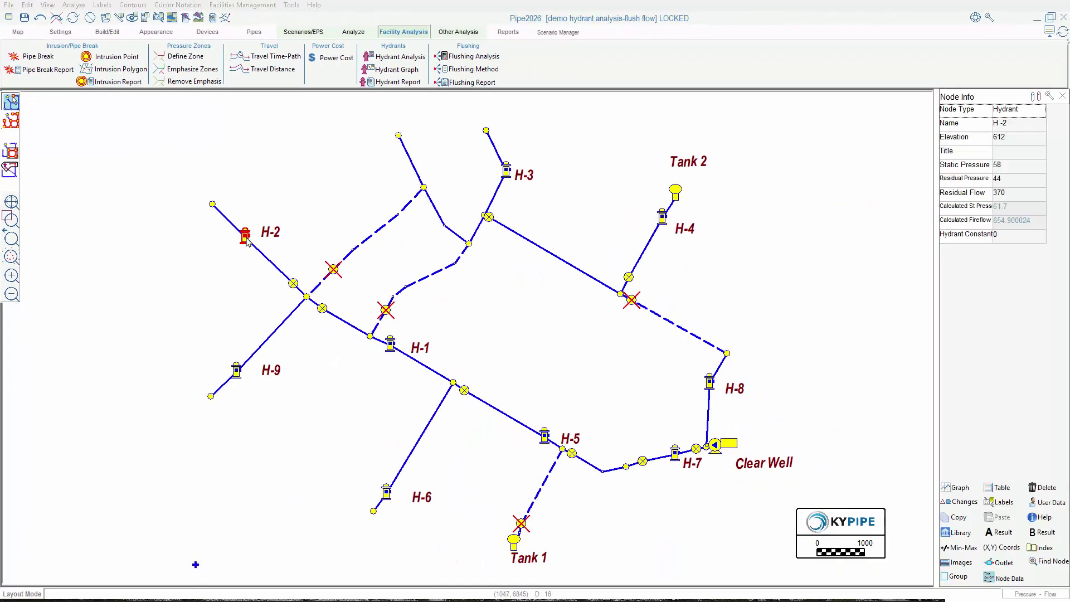
left_click(1004, 234)
key("BackSpace")
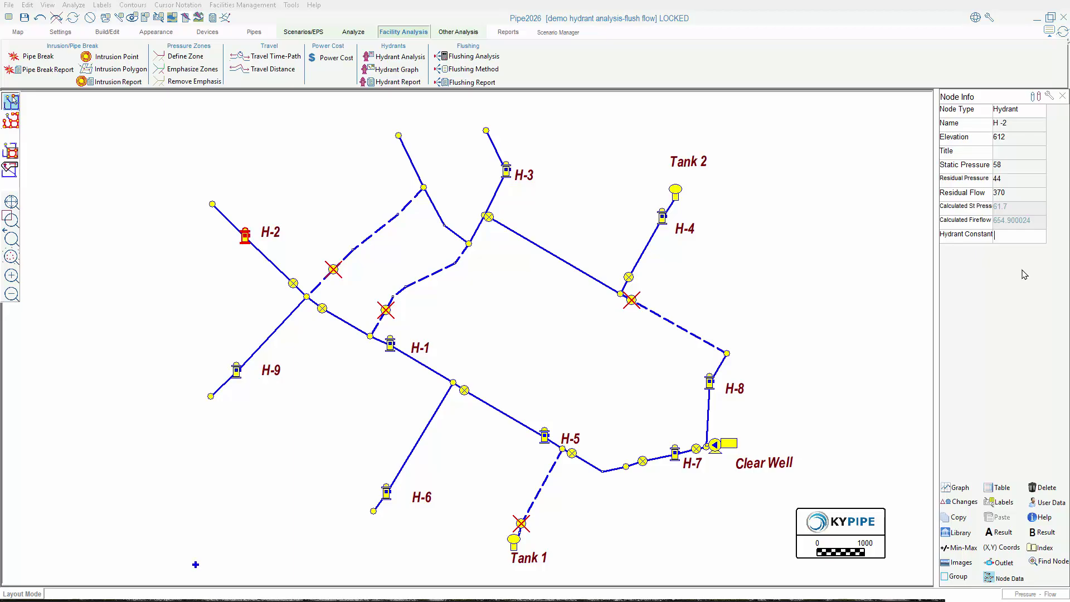
type("120")
left_click(236, 372)
left_click(1008, 235)
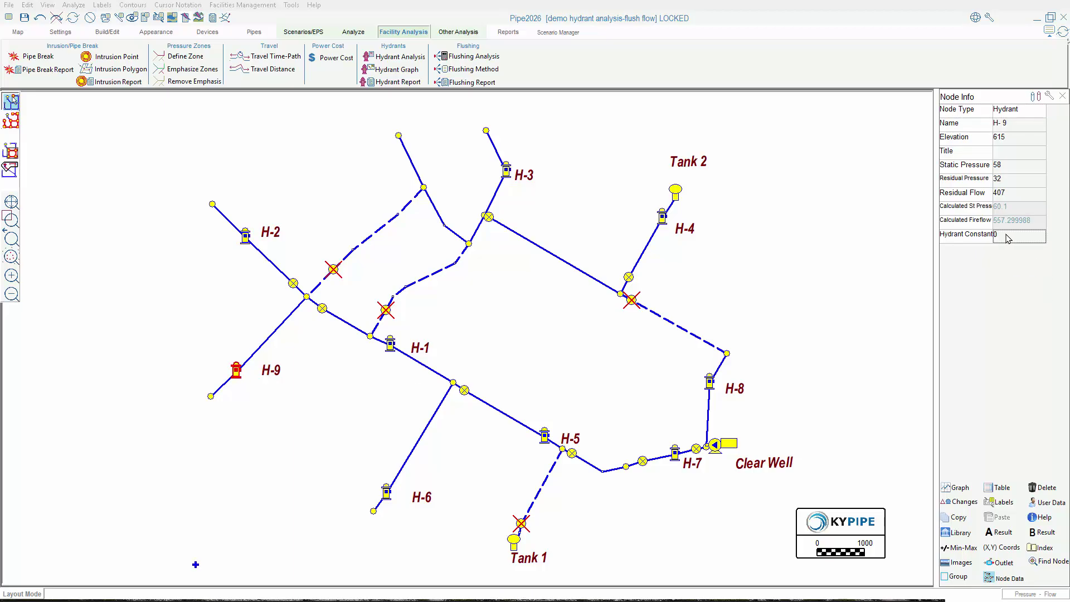
key("BackSpace")
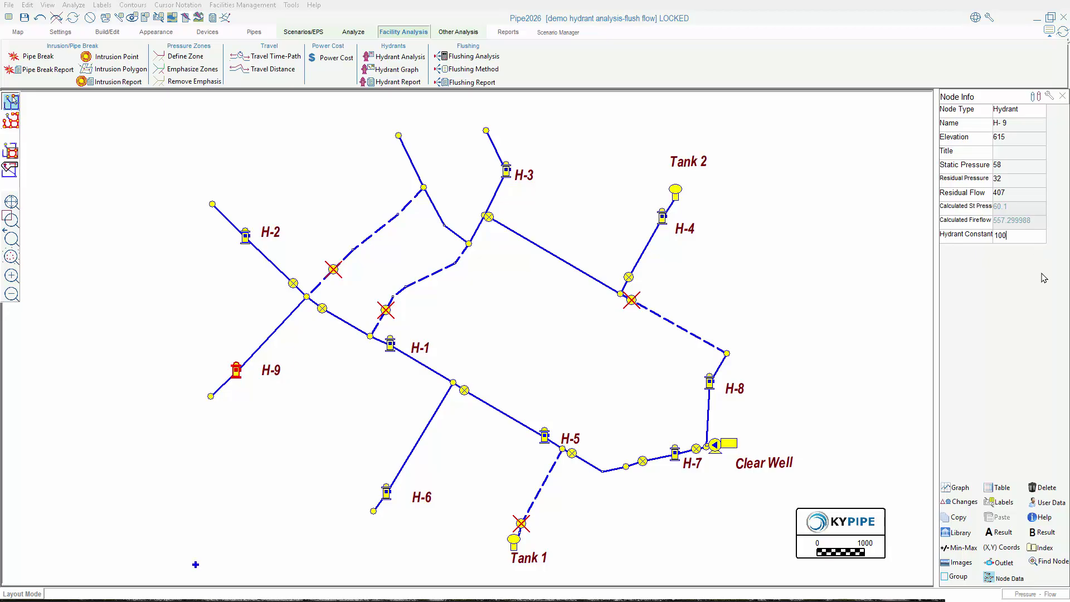
Select hydrants H-2 and H-9 together in Group Mode for flushing.
left_click(18, 32)
left_click(40, 69)
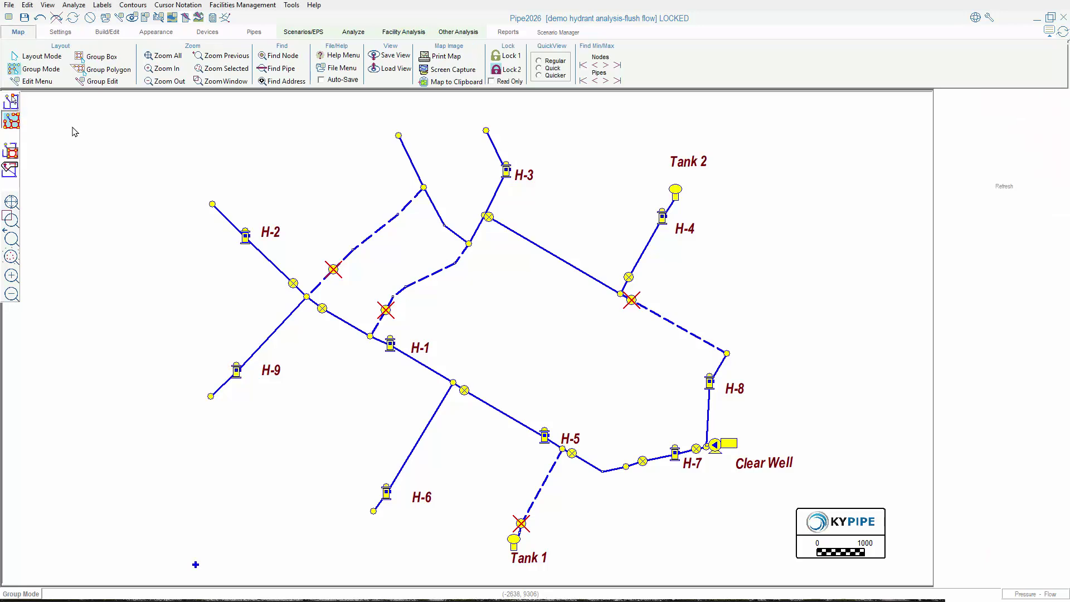
left_click(245, 235)
left_click(237, 371)
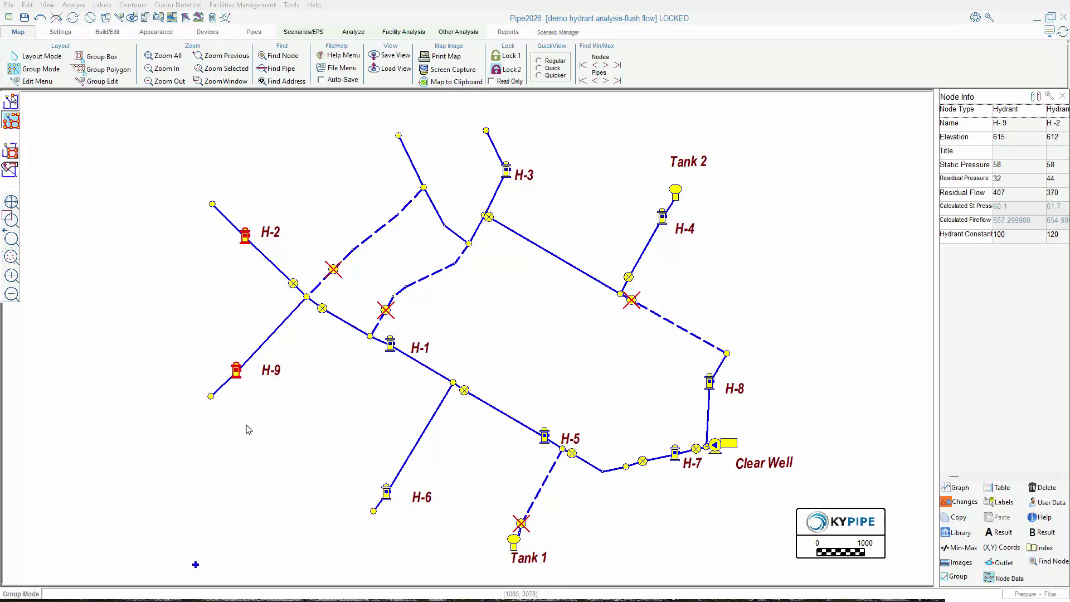
Run a Flushing Planner analysis titled Flush Plan 1 with a display velocity of 4, accepting the new system Flush.p2k.
left_click(355, 32)
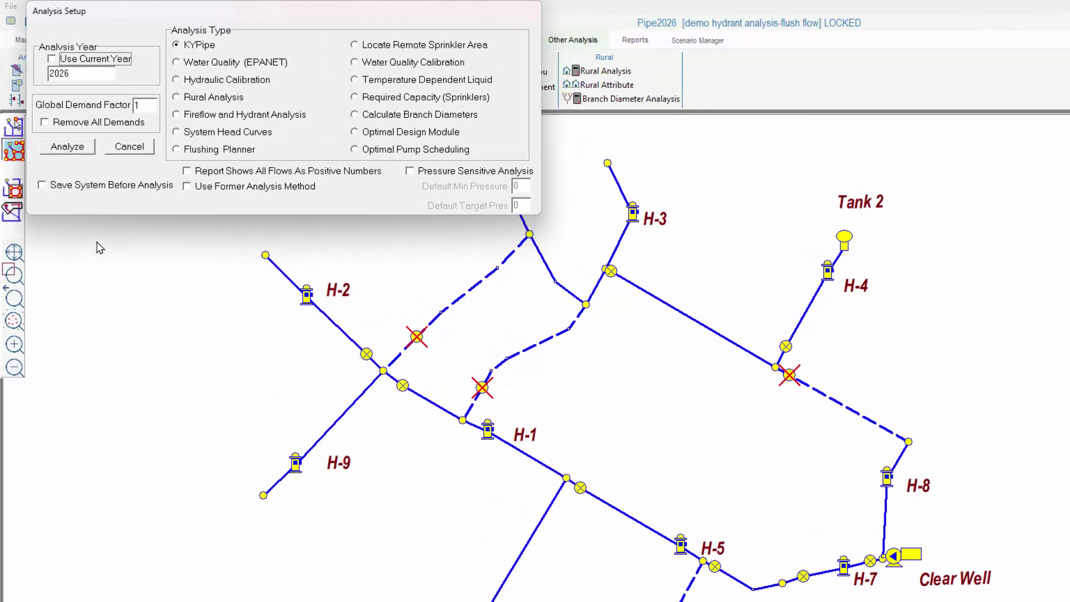
left_click(176, 150)
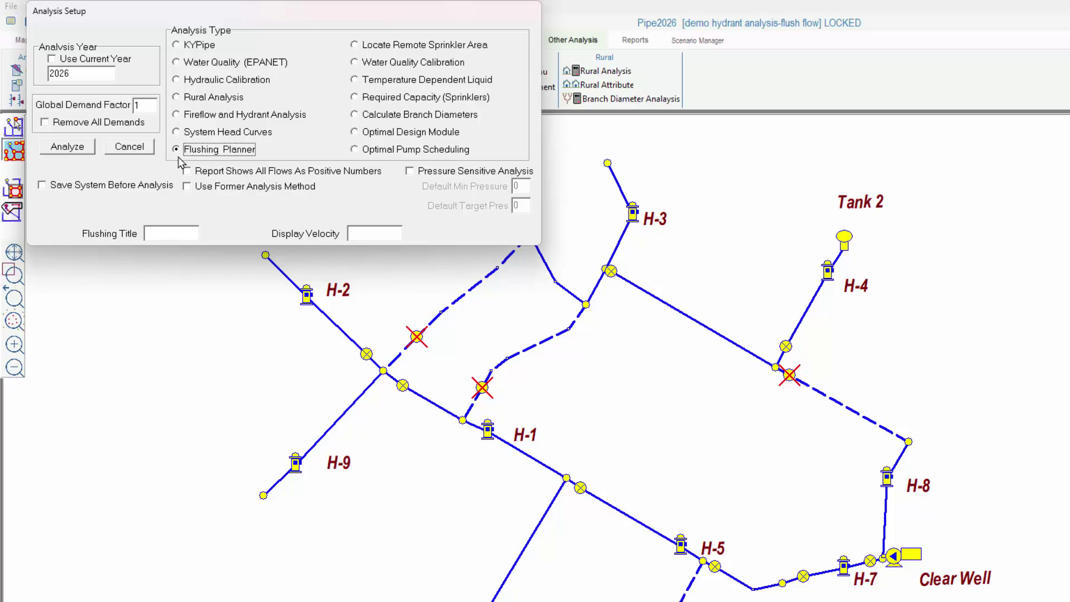
left_click(366, 233)
type("4")
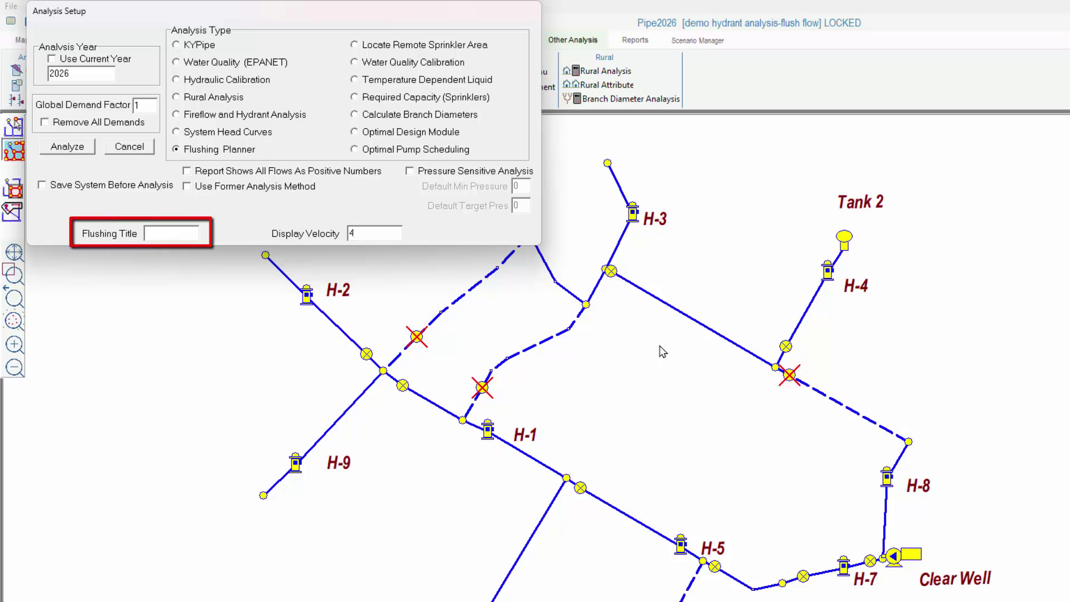
left_click(166, 231)
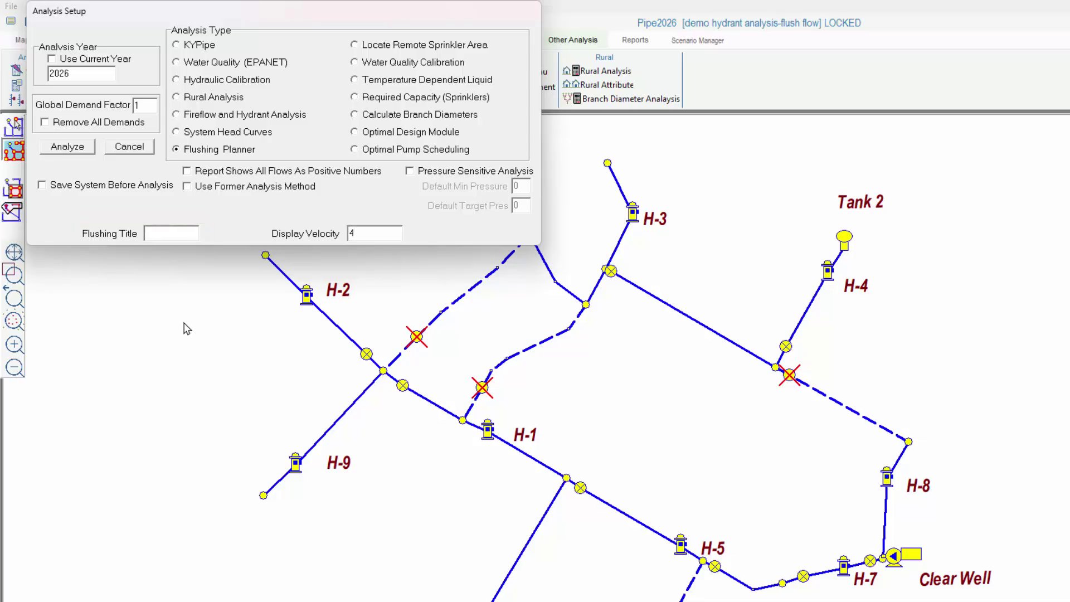
type("Flush Plan 1")
left_click(67, 146)
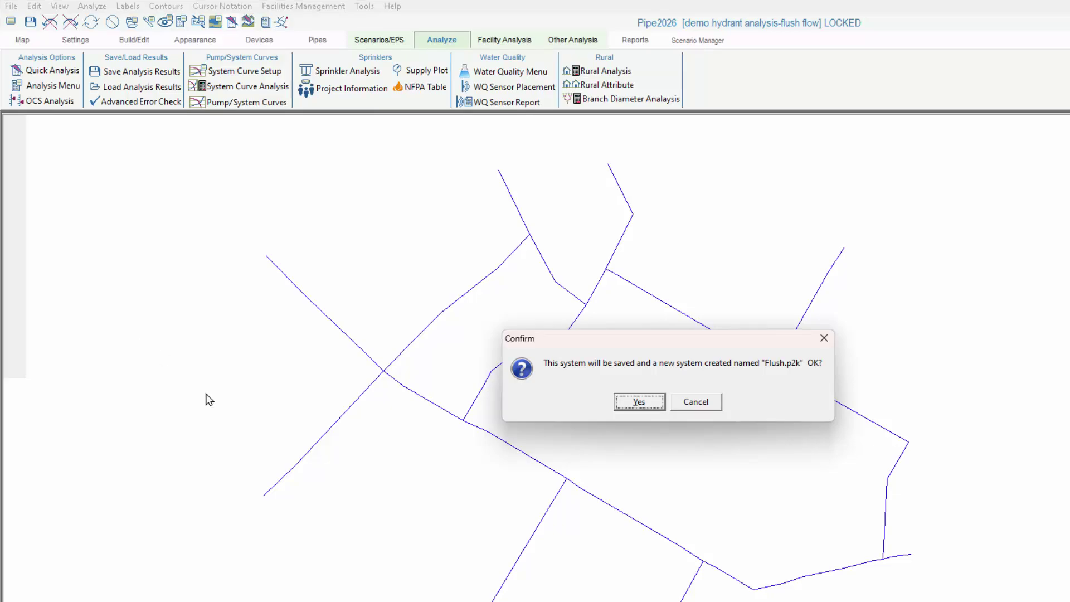
left_click(651, 401)
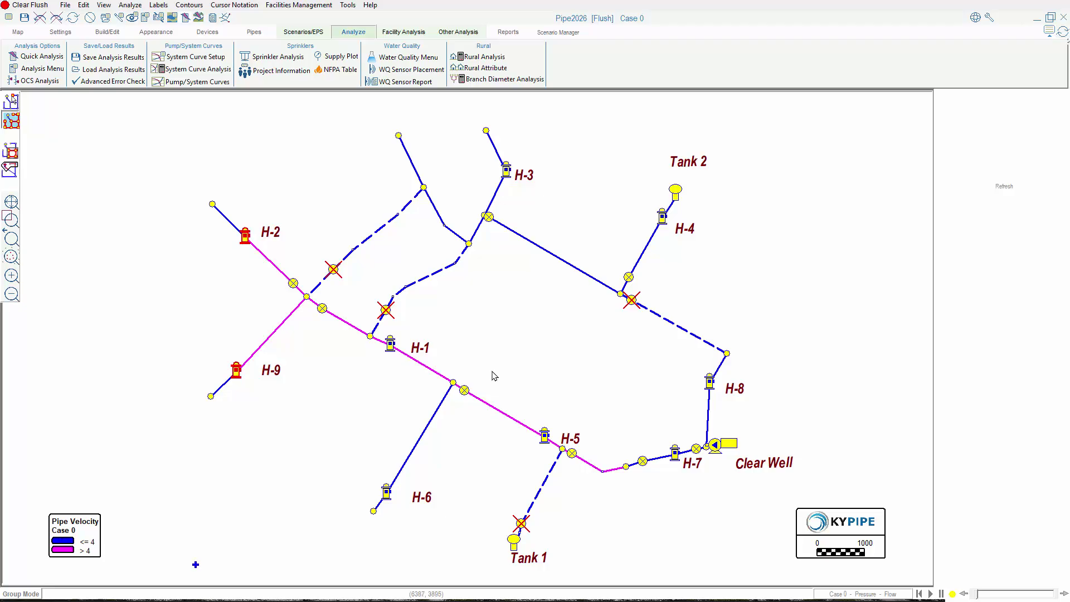
Generate the flushing report for all pipes, read it through to the list of turned-off valves, and clear the flush.
left_click(418, 33)
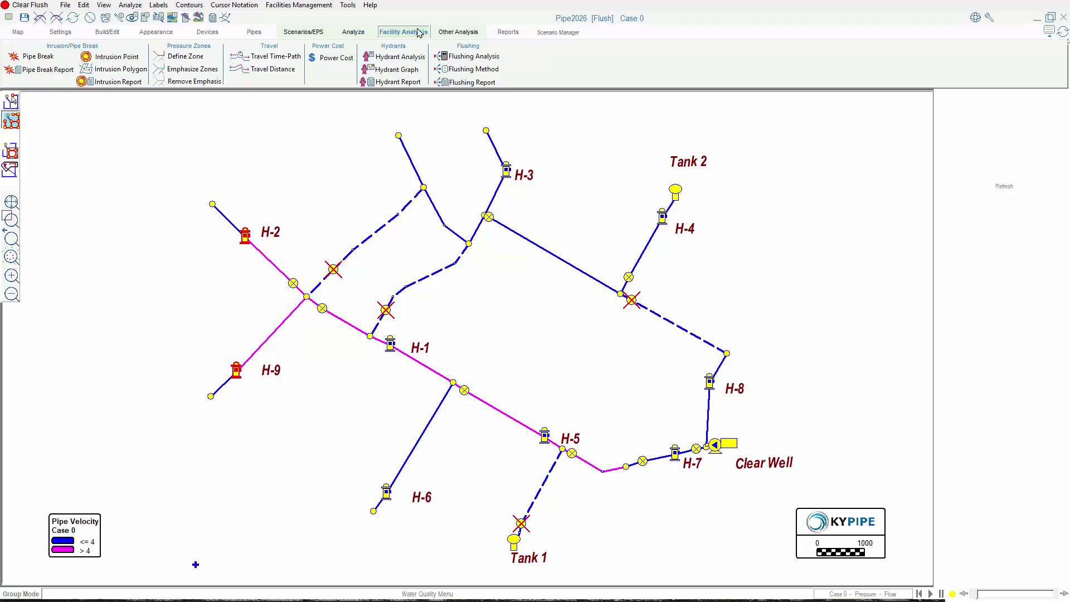
left_click(478, 82)
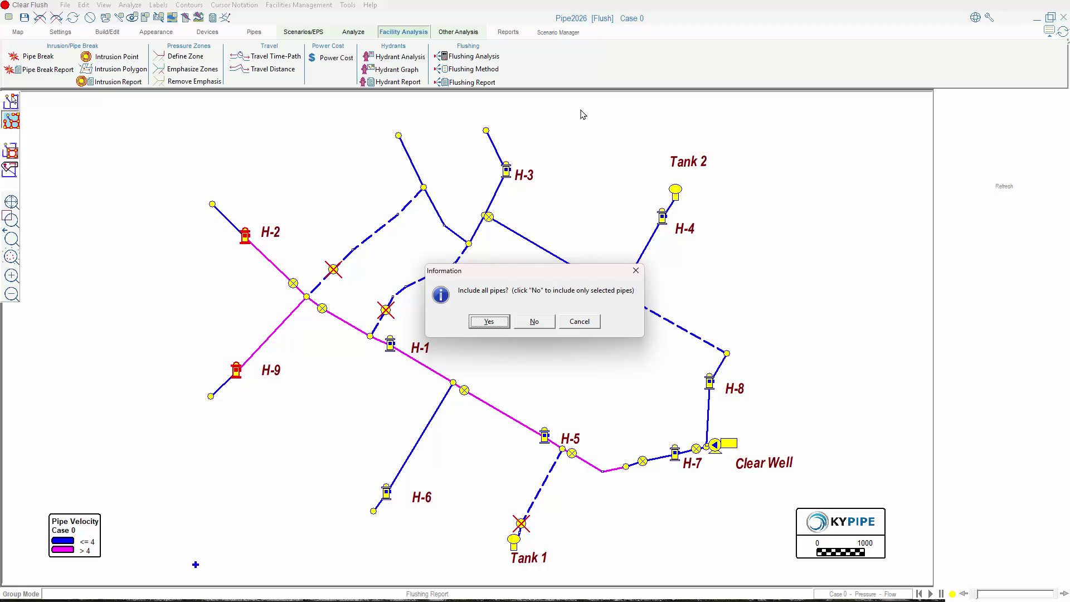
left_click(499, 324)
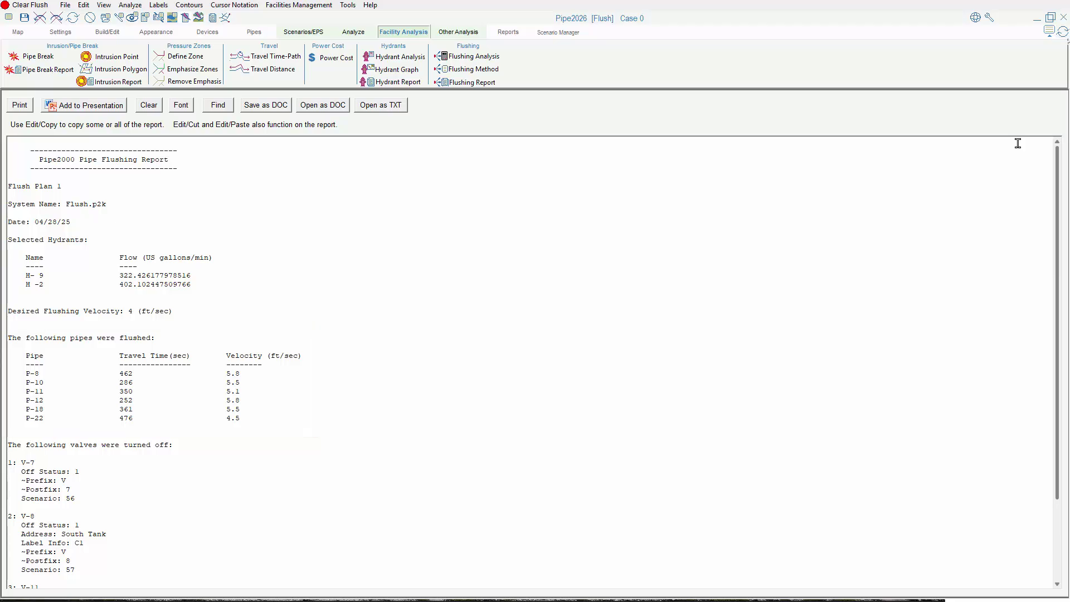
scroll(1039, 198, "down", 4)
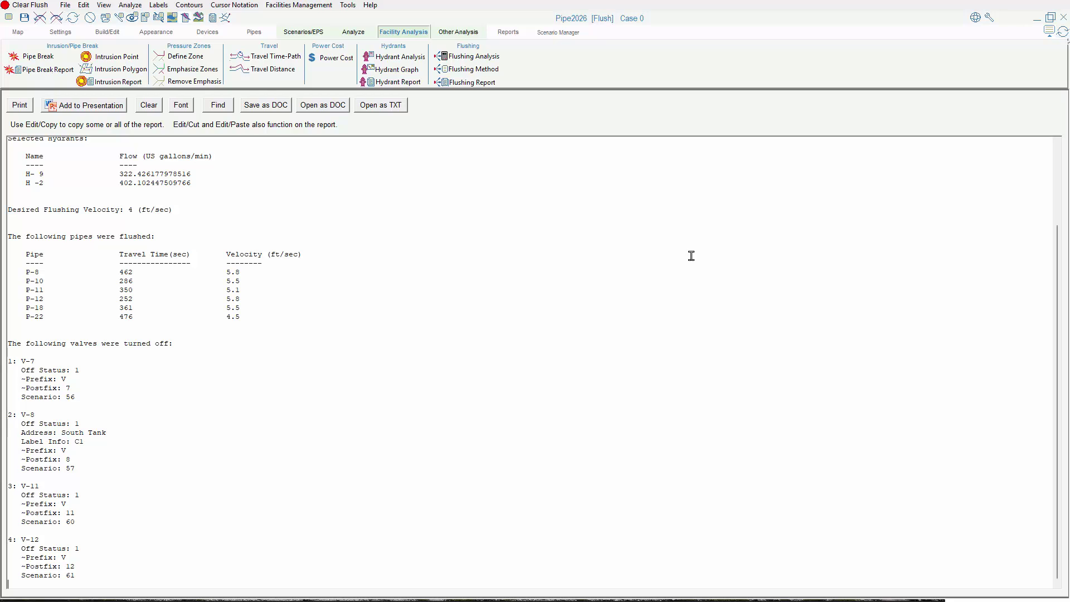
left_click(35, 5)
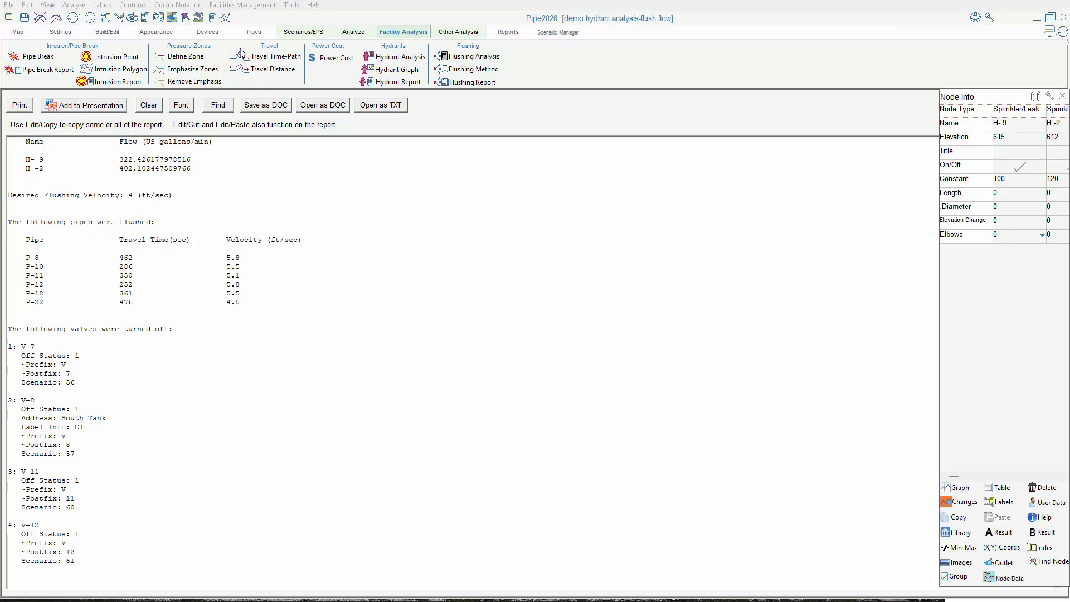